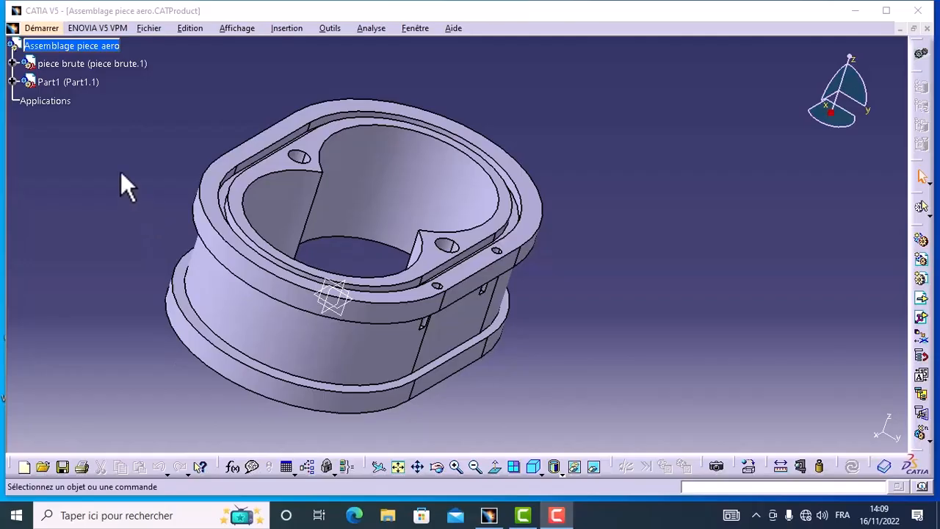
Switch the piece aero assembly to the Prismatic Machining workbench.
left_click(40, 30)
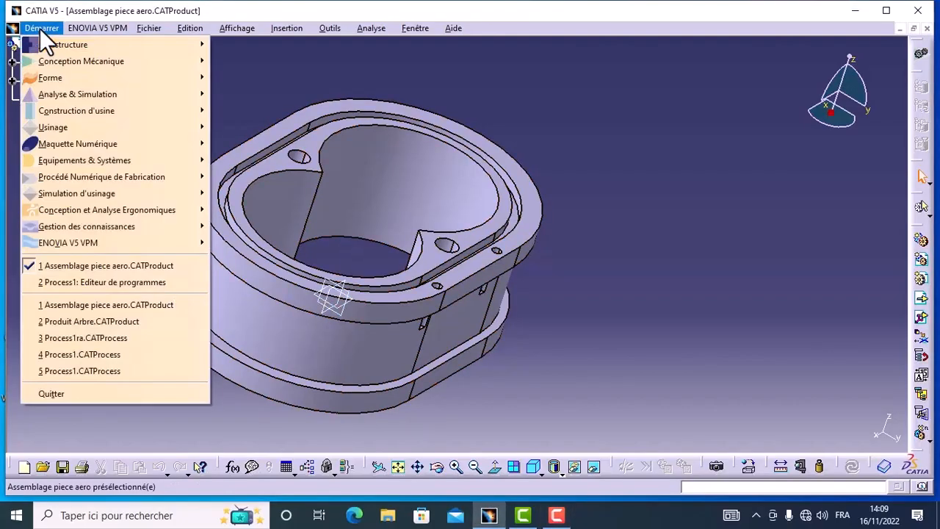
mouse_move(87, 124)
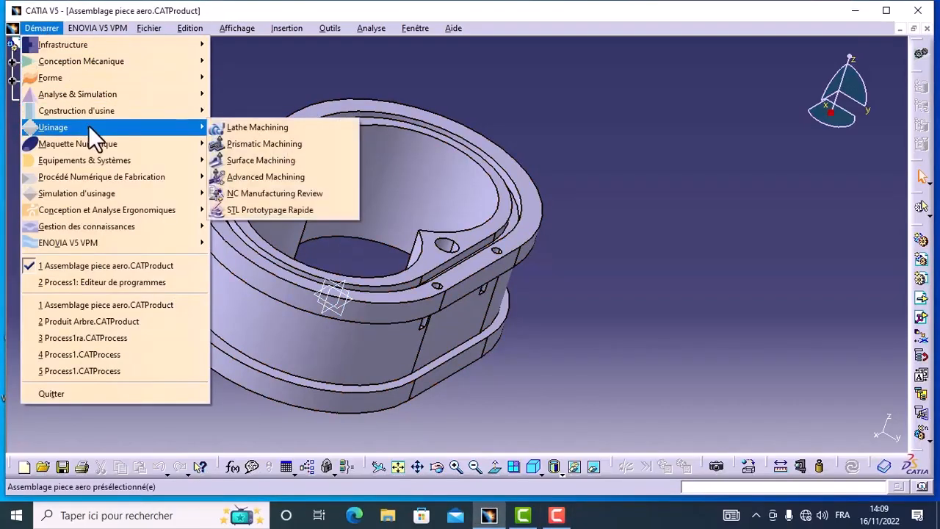
left_click(251, 145)
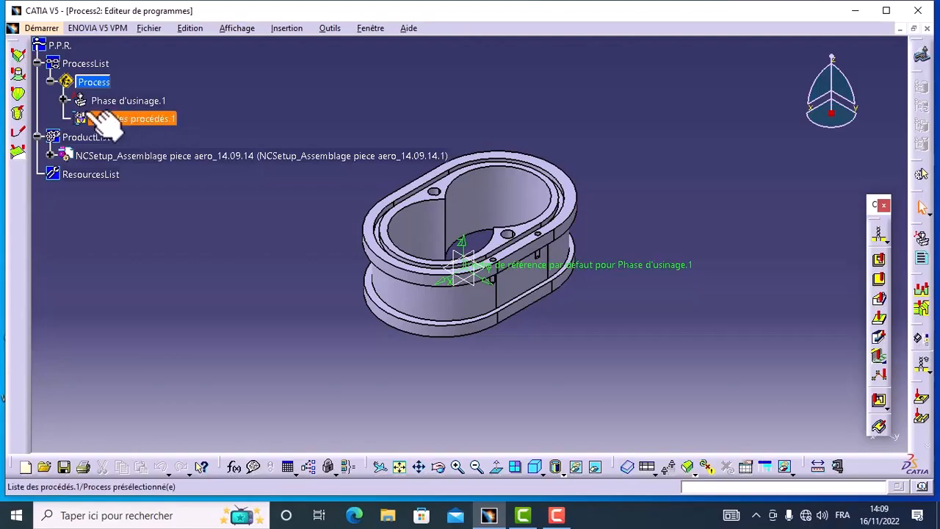
Edit the machining phase Phase d'usinage.1 and rename it Phase de fraisage.
left_click(64, 101)
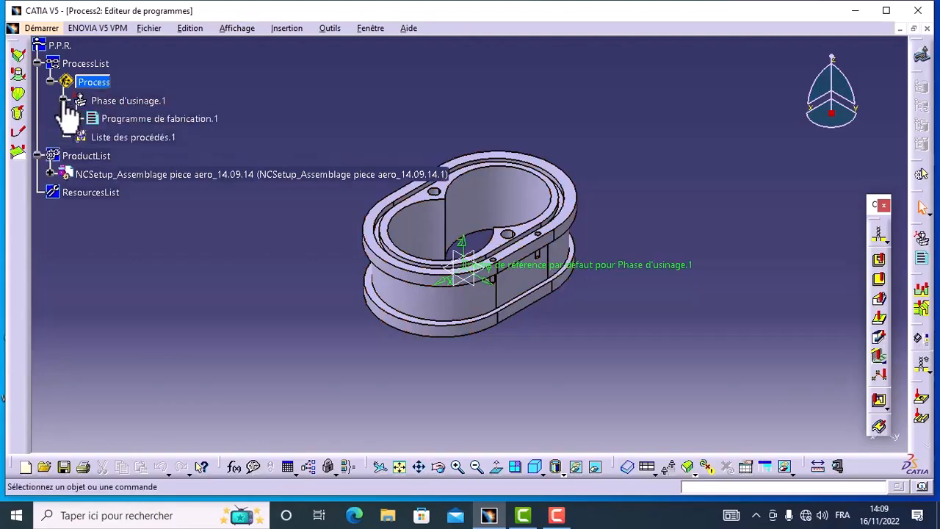
double_click(146, 101)
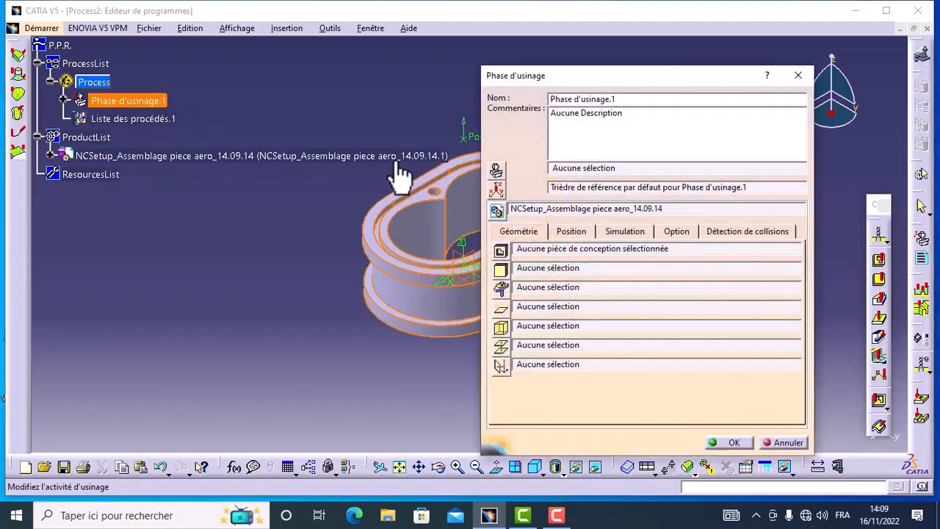
left_click(624, 98)
key("BackSpace")
key("BackSpace")
key("BackSpace")
key("BackSpace")
key("BackSpace")
key("BackSpace")
key("BackSpace")
key("BackSpace")
type("e fraisage")
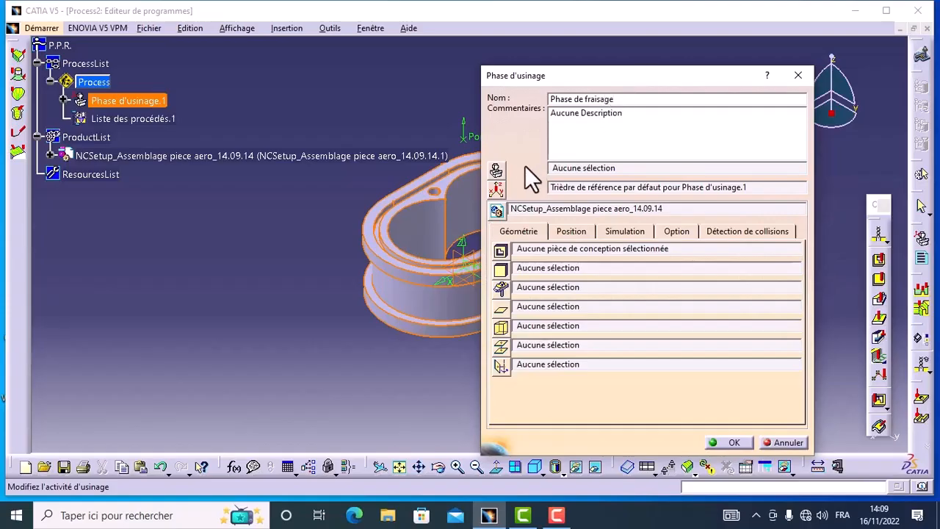
Assign a 3-axis milling machine to the phase and name it 3-axes Hass.
left_click(497, 172)
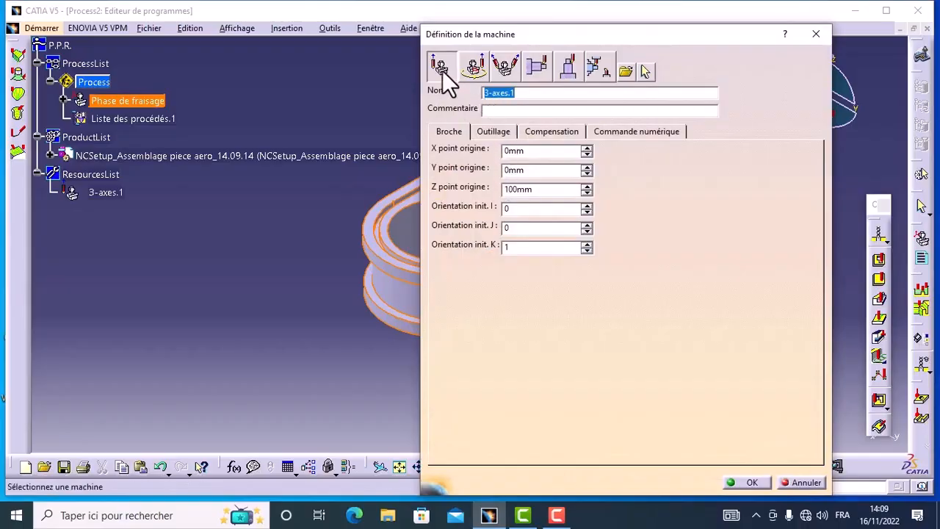
left_click(521, 93)
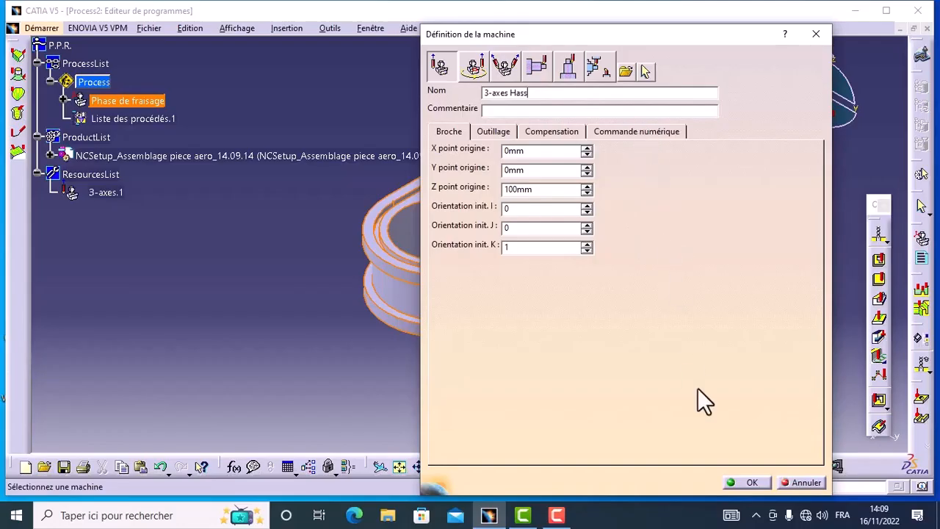
left_click(740, 483)
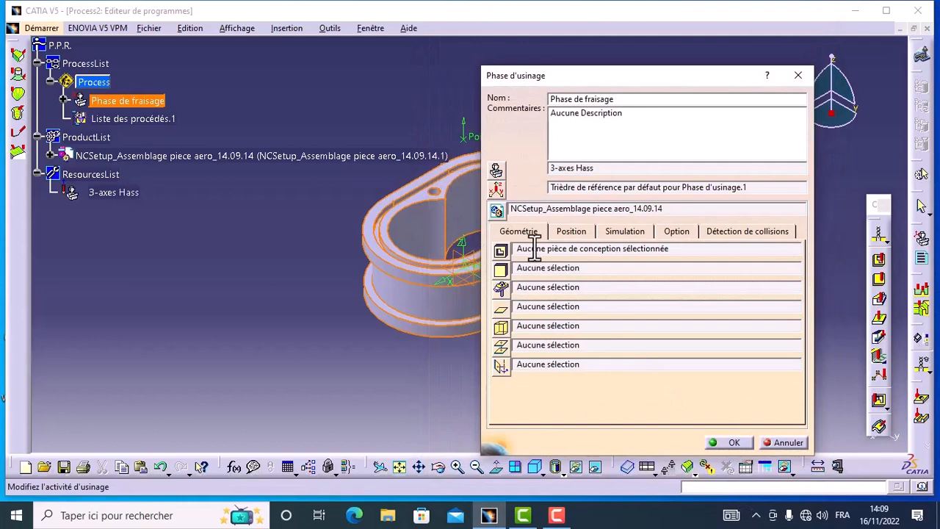
Name the phase's reference axis system OP and position its origin using the finished part's geometry.
left_click(496, 189)
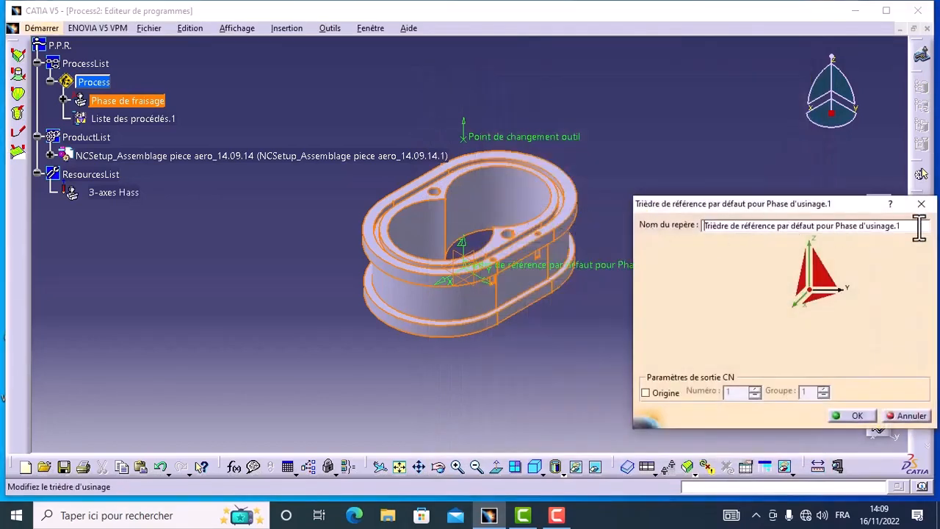
left_click_drag(902, 226, 709, 230)
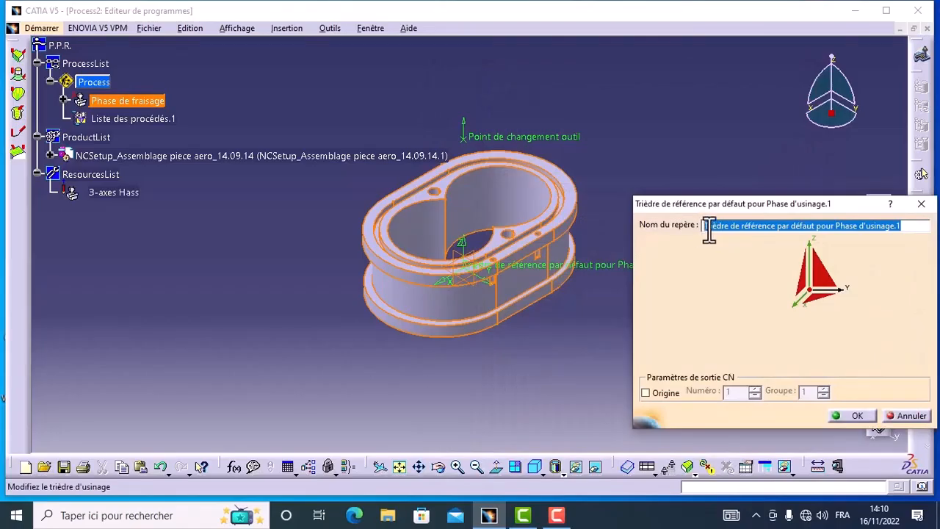
key("BackSpace")
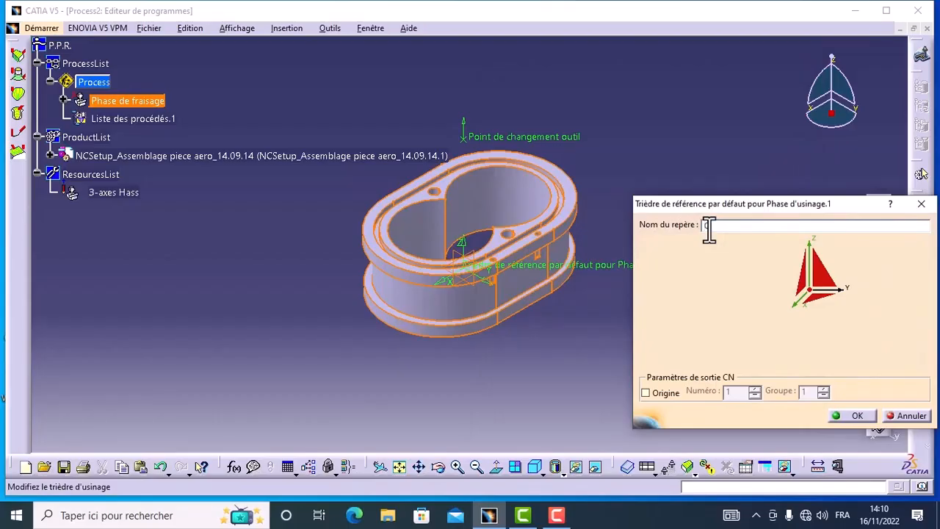
type("OP")
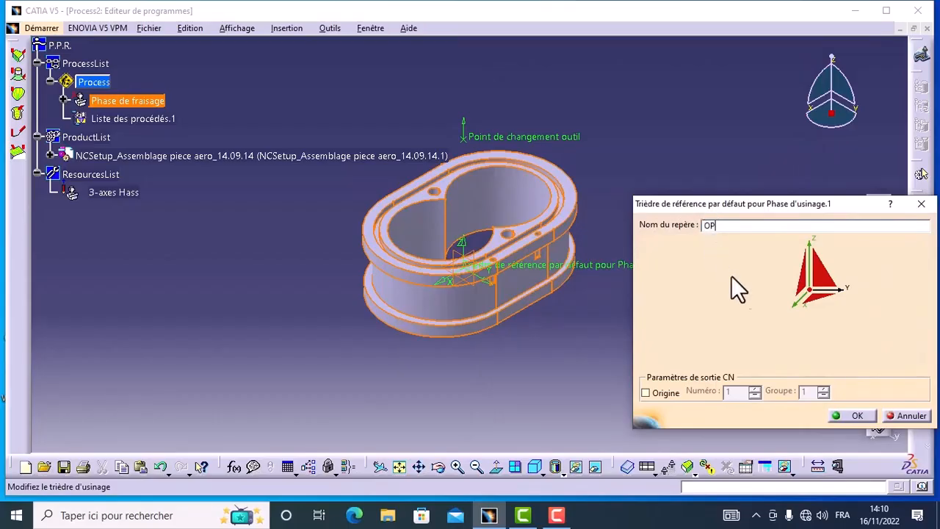
left_click(812, 294)
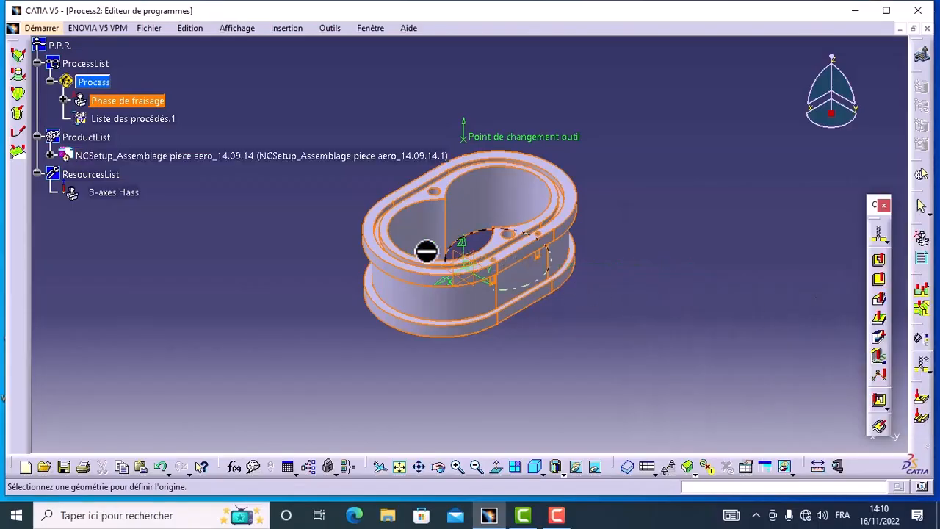
left_click(401, 246)
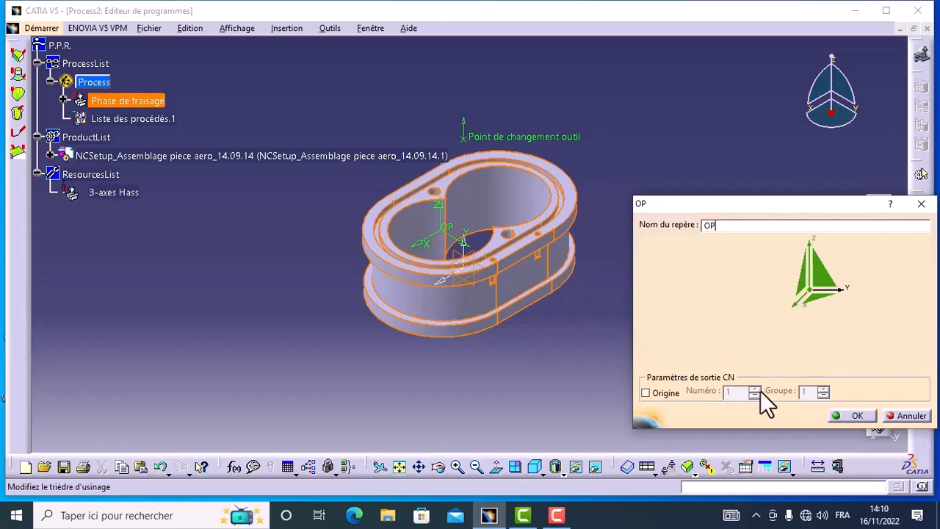
left_click(857, 415)
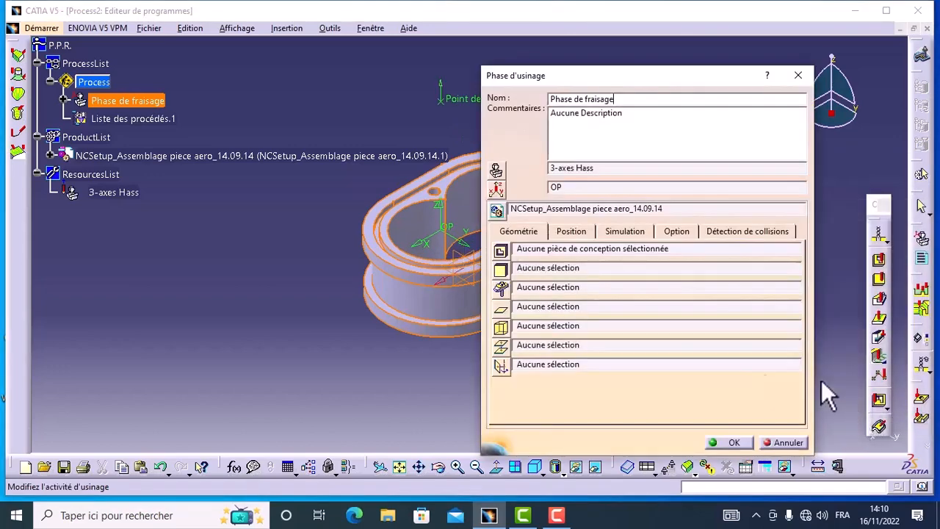
Assign the Part1 body as the phase's design part and the unhidden Extrusion.1 block of piece brute as its stock.
left_click(501, 253)
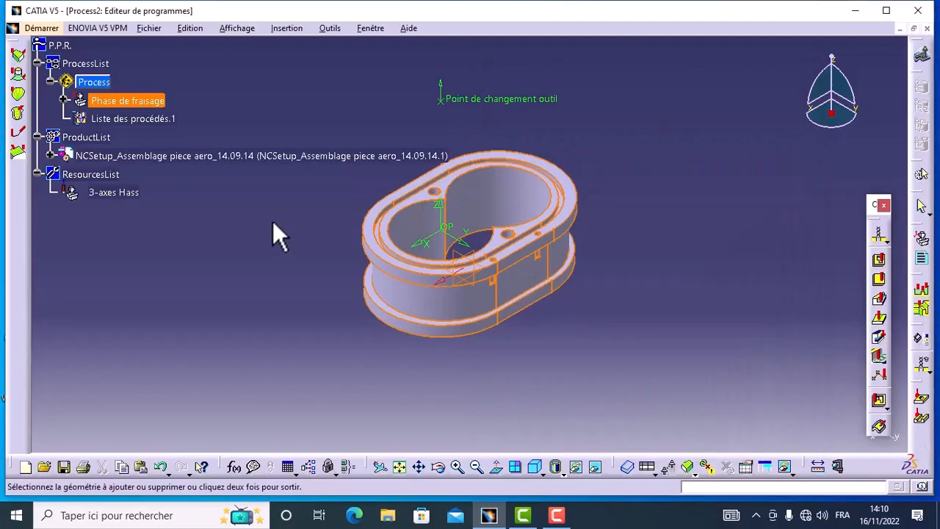
left_click(565, 200)
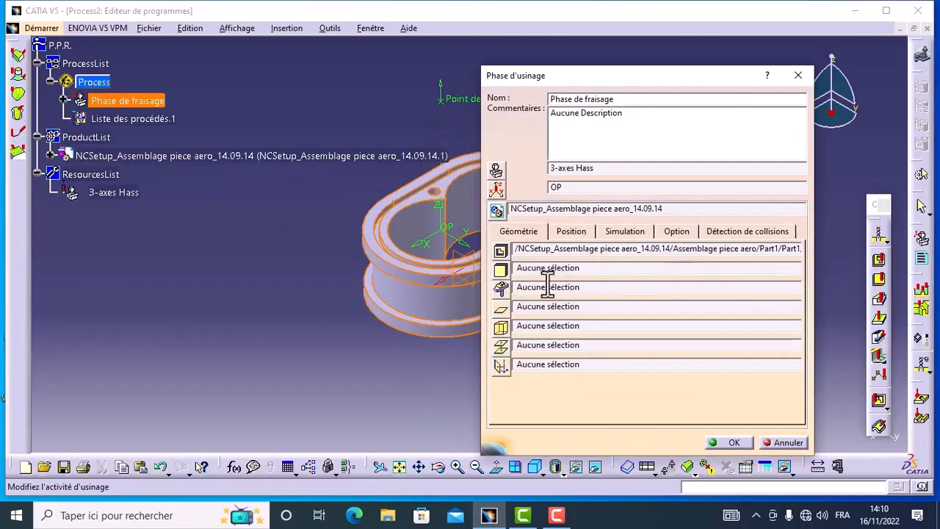
left_click(500, 287)
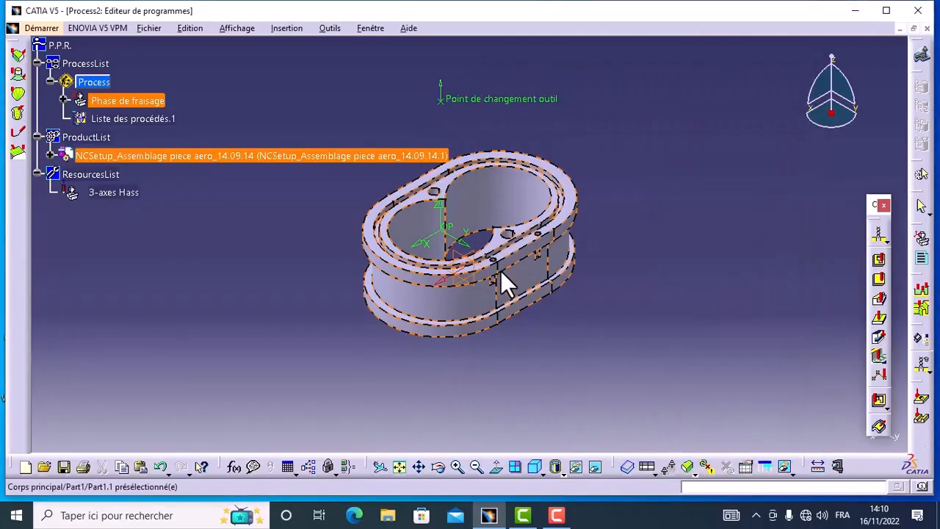
left_click(51, 156)
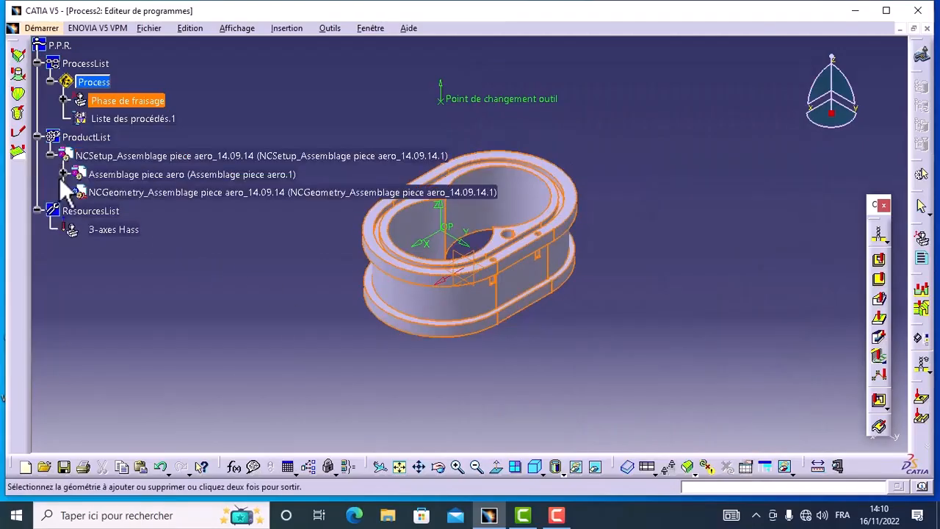
left_click(64, 175)
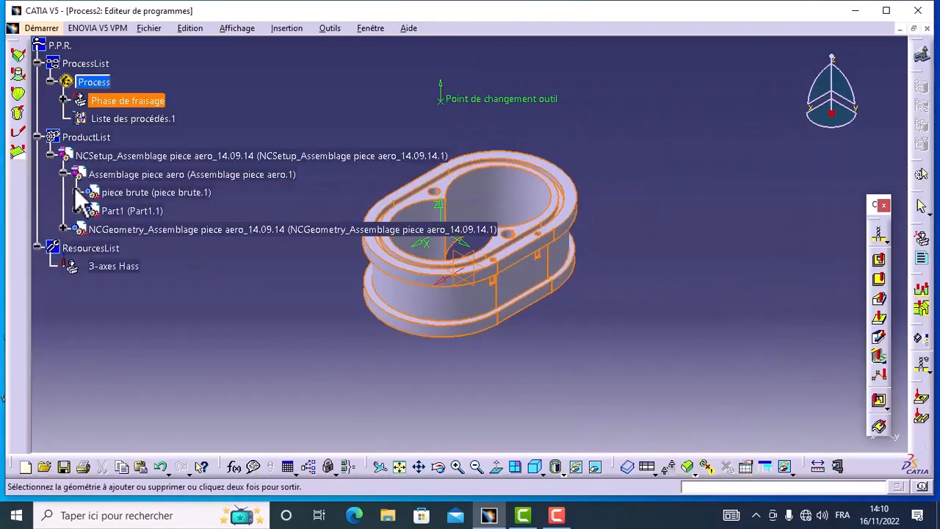
left_click(77, 193)
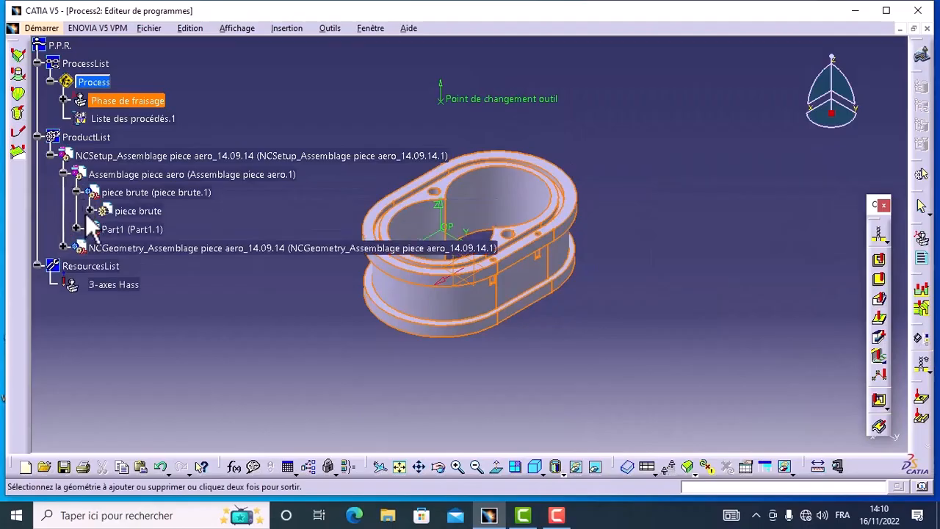
left_click(90, 211)
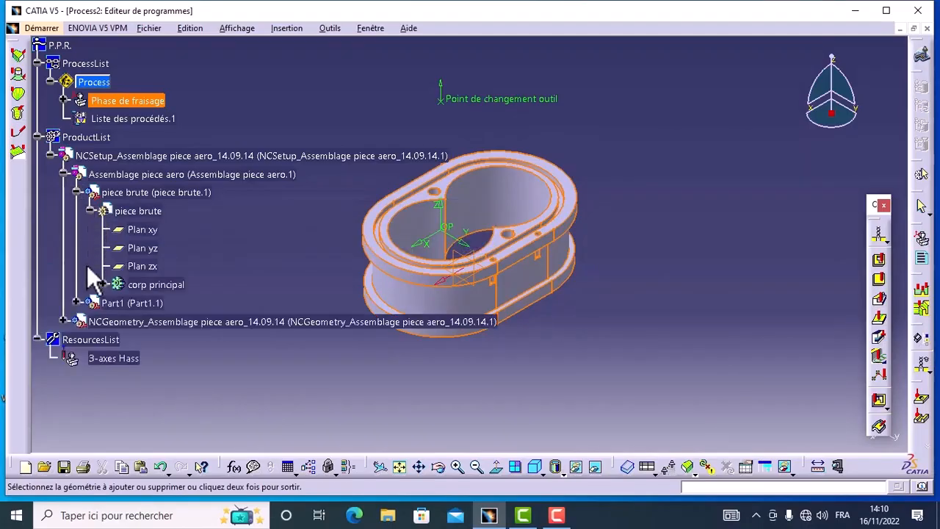
left_click(103, 284)
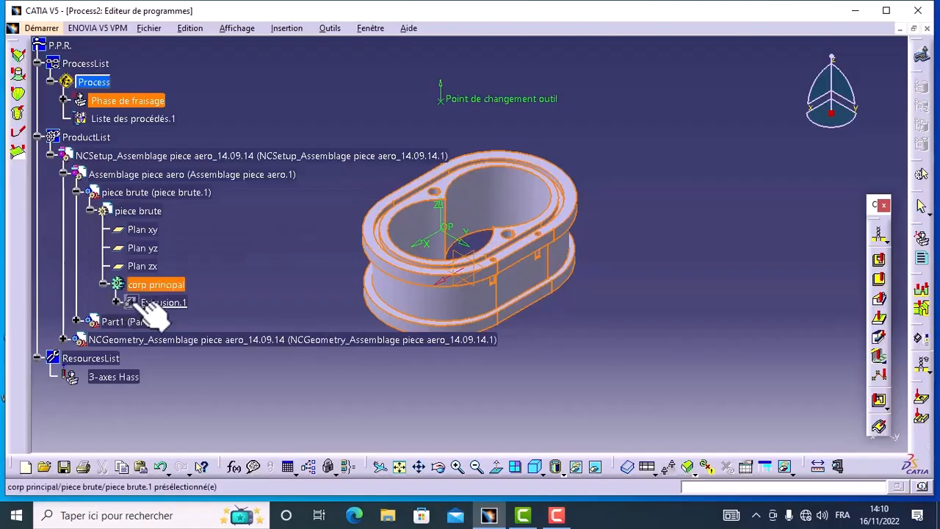
right_click(131, 302)
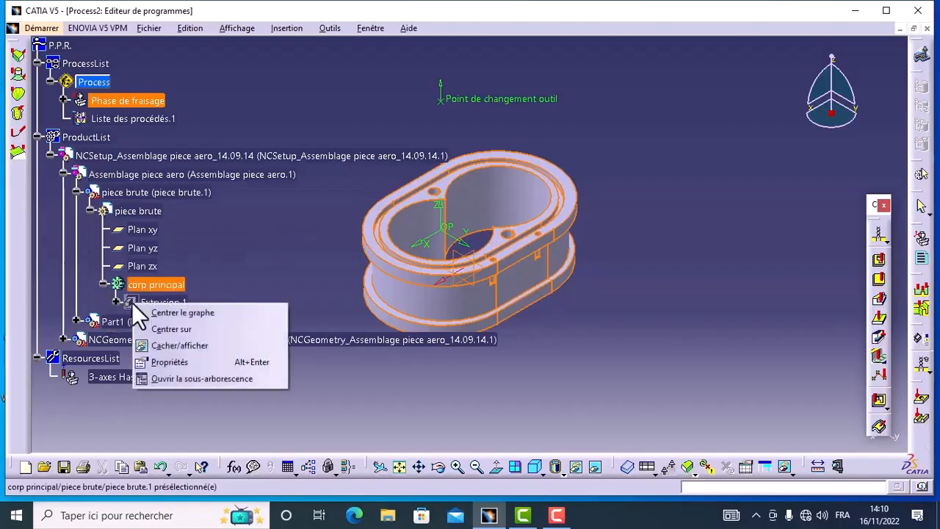
left_click(162, 346)
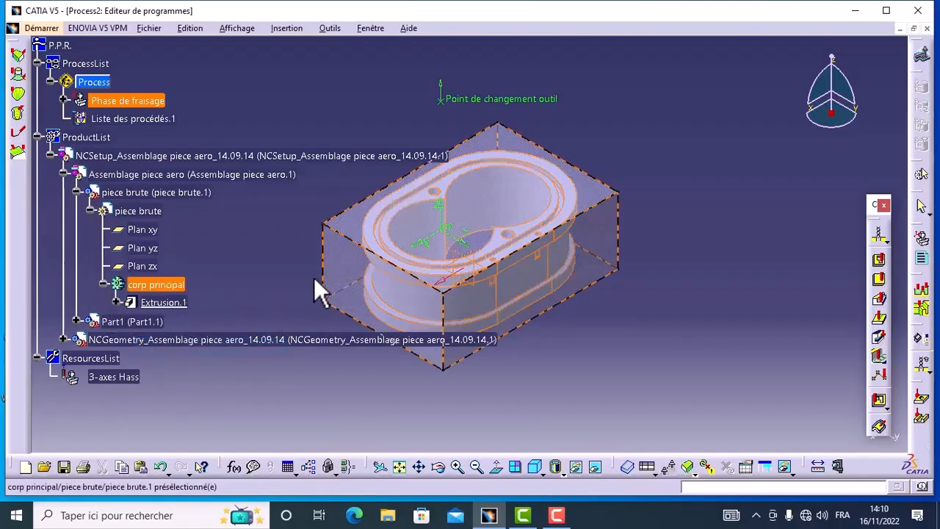
double_click(604, 199)
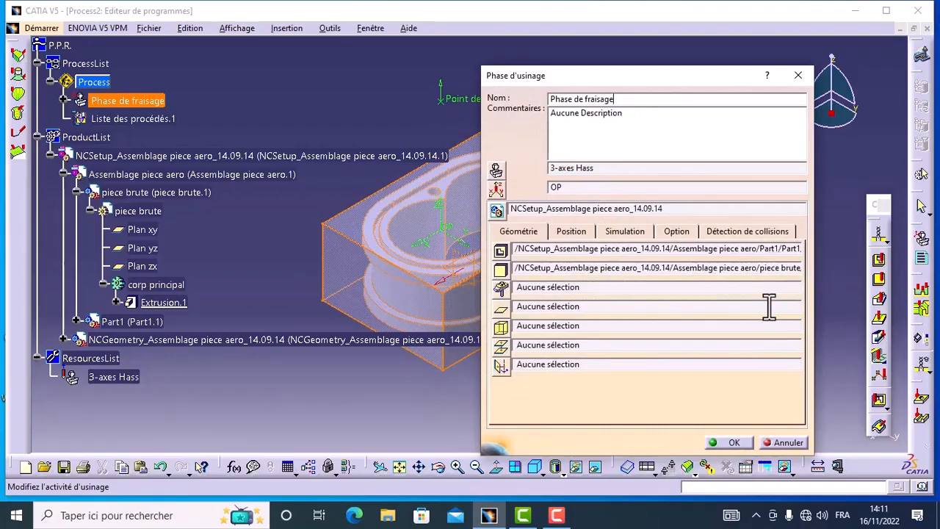
left_click(735, 443)
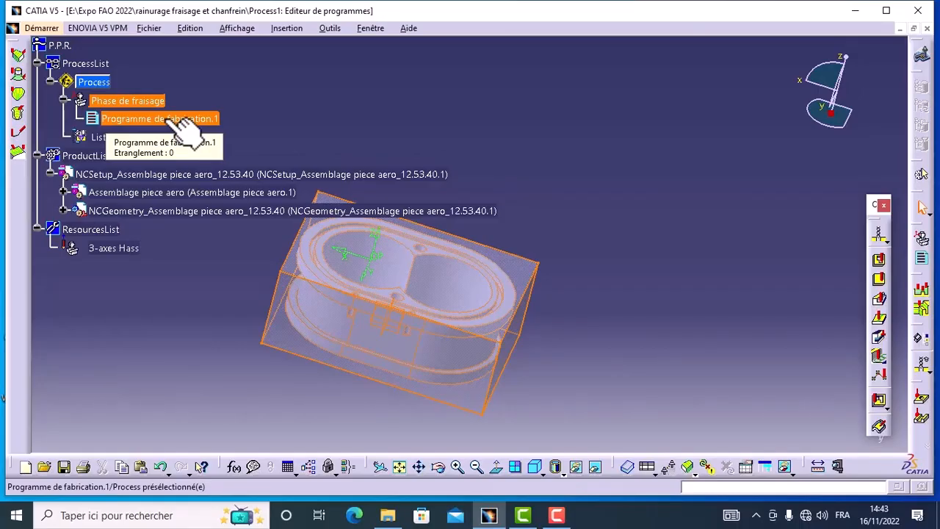
Insert a facing operation (Surfaçage) in Programme de fabrication.1.
left_click(180, 117)
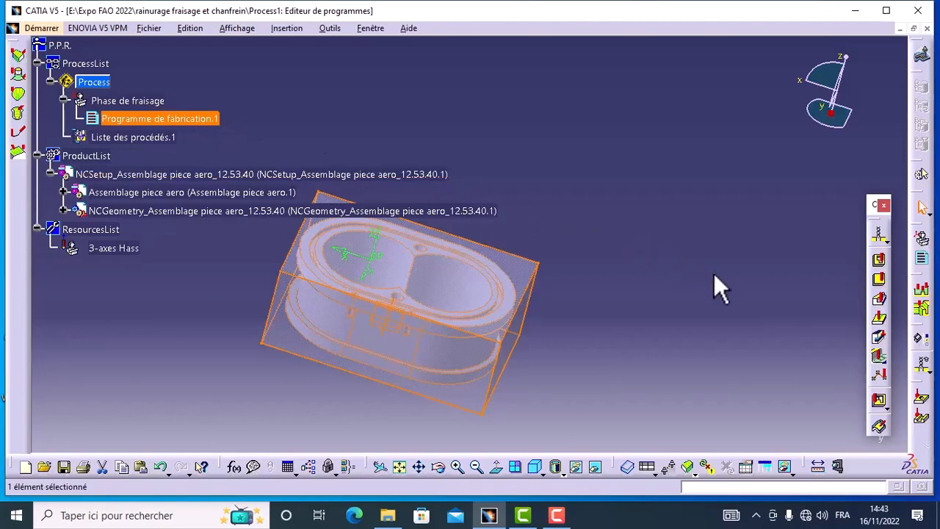
left_click(878, 279)
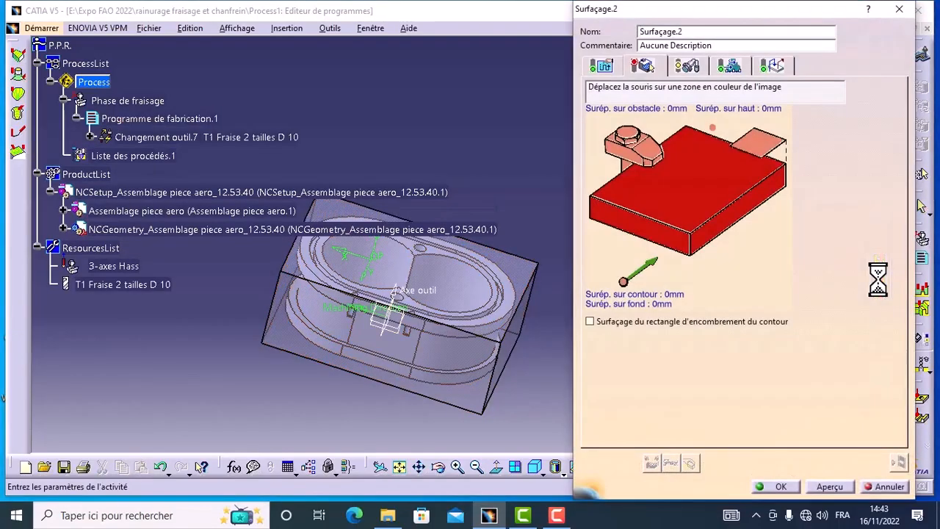
Hide the stock block and select the finished part's upper rim face as the bottom (fond) of the facing operation.
left_click(710, 206)
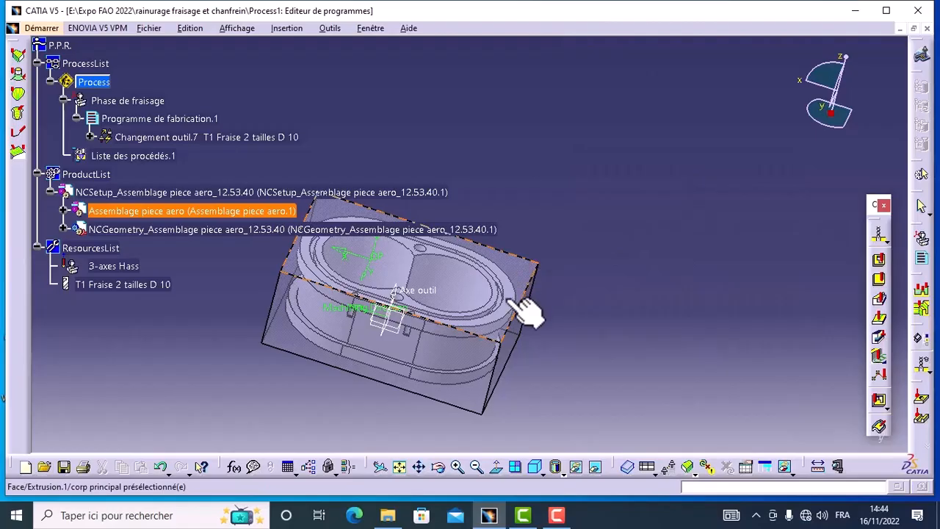
right_click(520, 273)
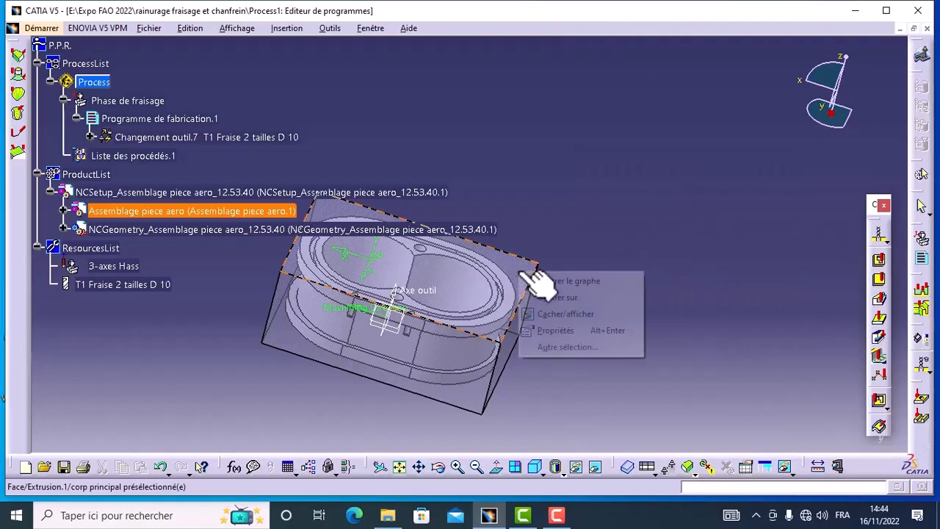
left_click(547, 313)
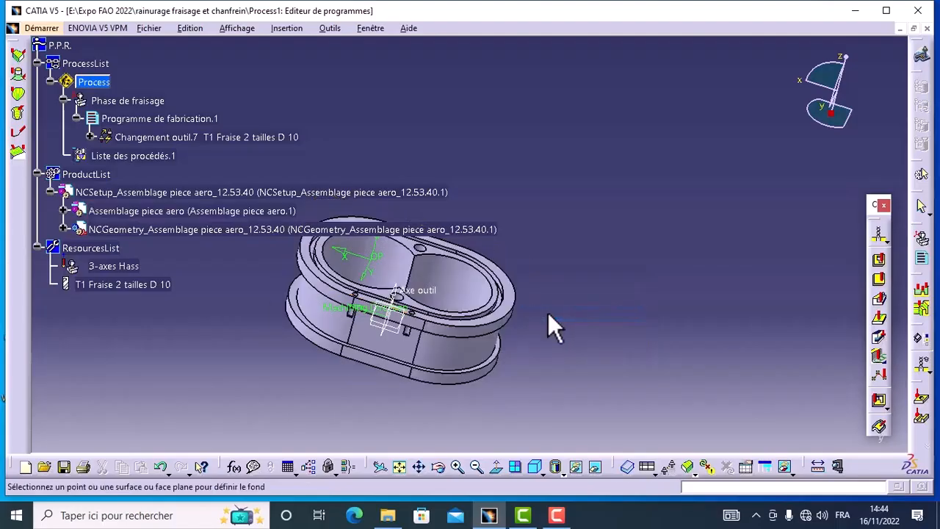
left_click(438, 467)
left_click_drag(481, 353, 433, 387)
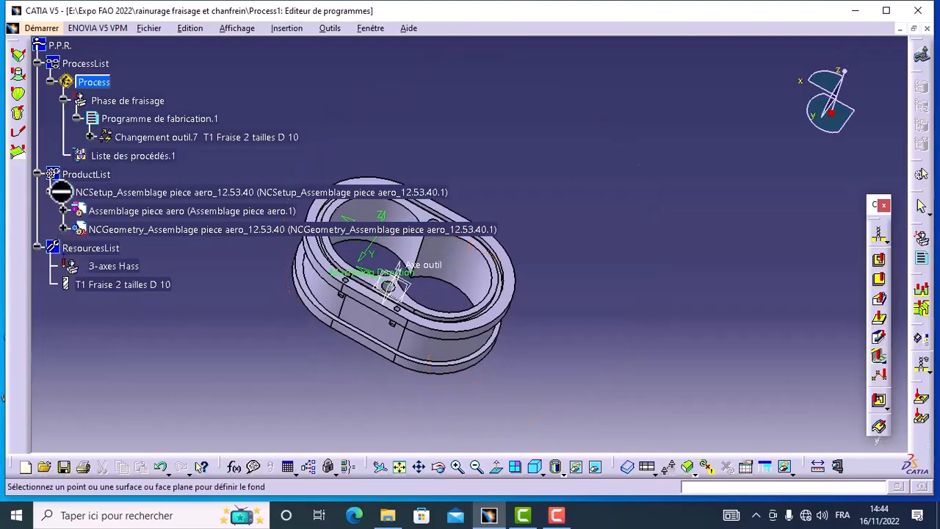
left_click(50, 192)
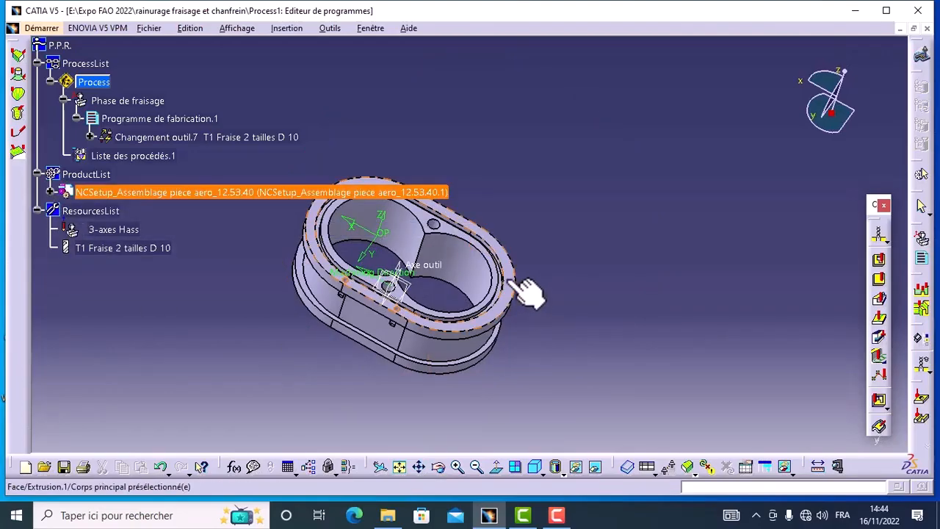
left_click(527, 293)
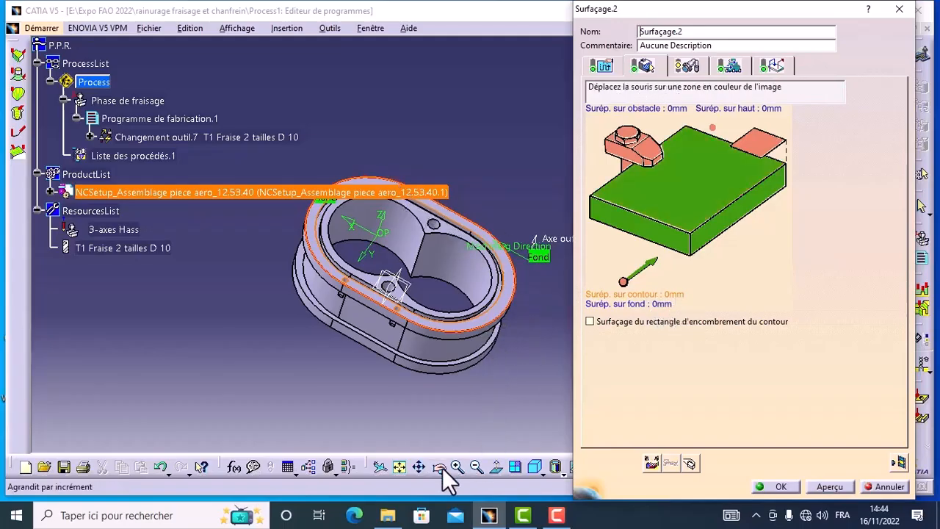
Clear the facing operation's existing flank contour and start a new flank selection by belt of faces (Par ceinture de faces).
right_click(712, 230)
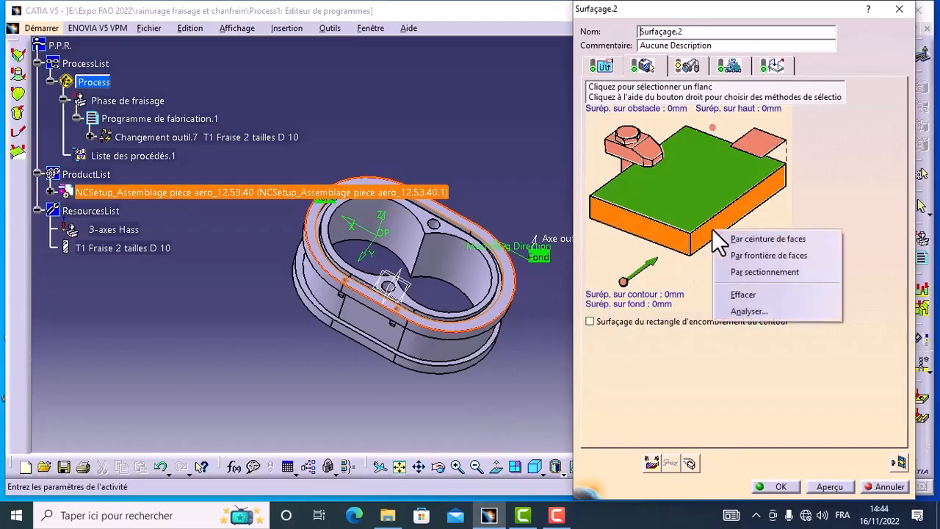
left_click(738, 296)
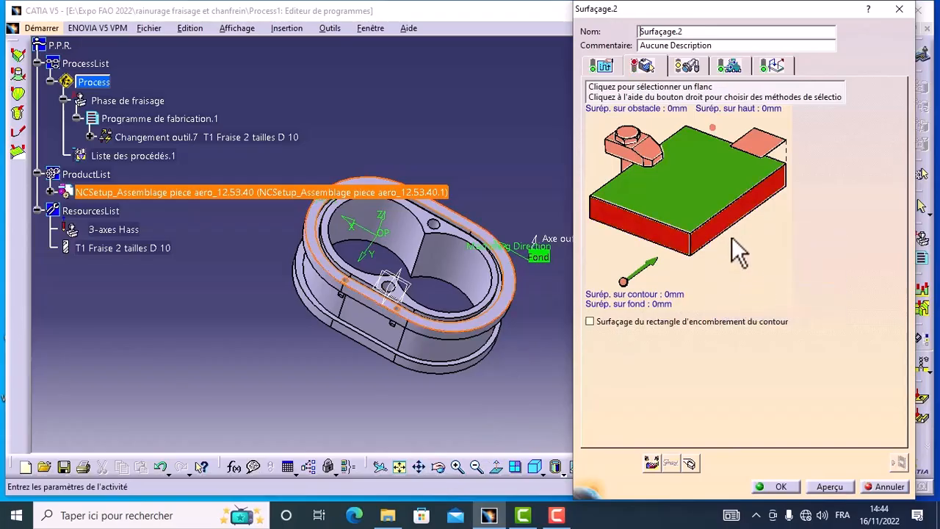
right_click(726, 223)
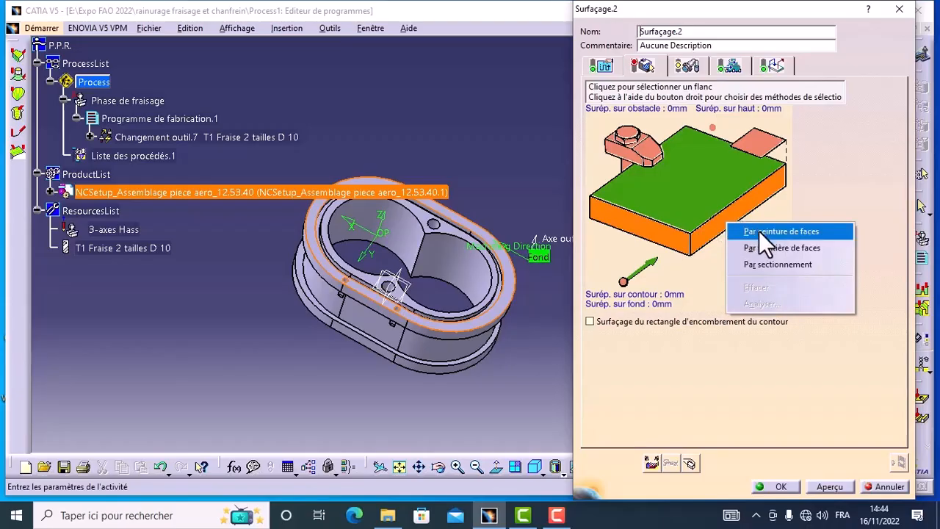
left_click(758, 230)
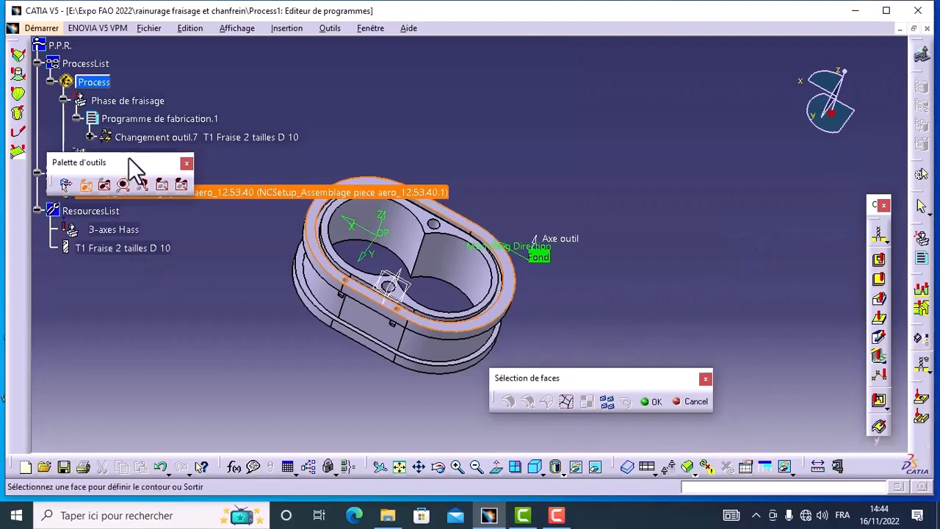
Make the Extrusion.1 block under the corp principal of piece brute visible again.
left_click_drag(126, 157, 128, 302)
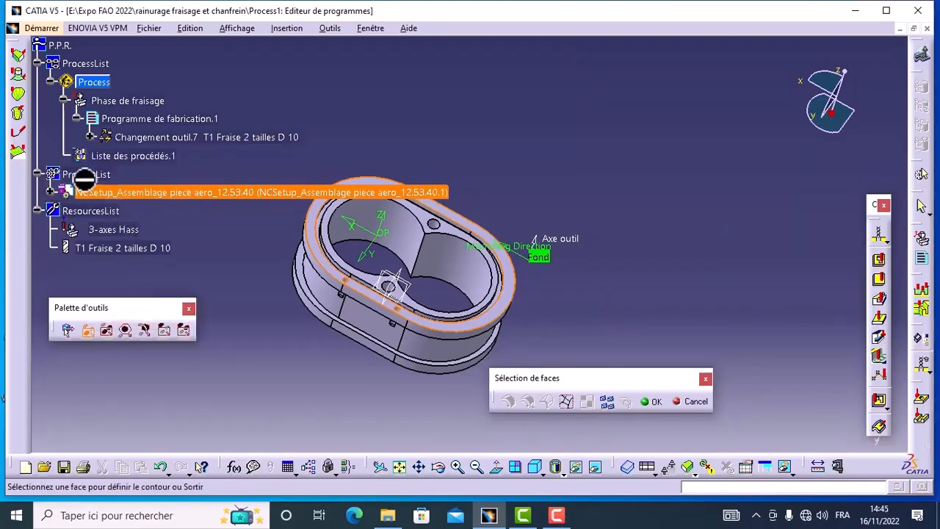
left_click(49, 191)
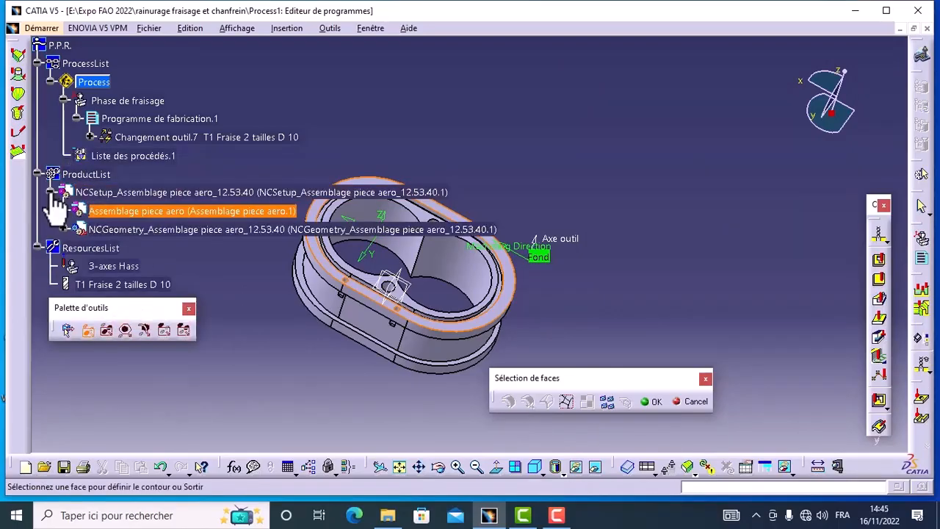
left_click(64, 212)
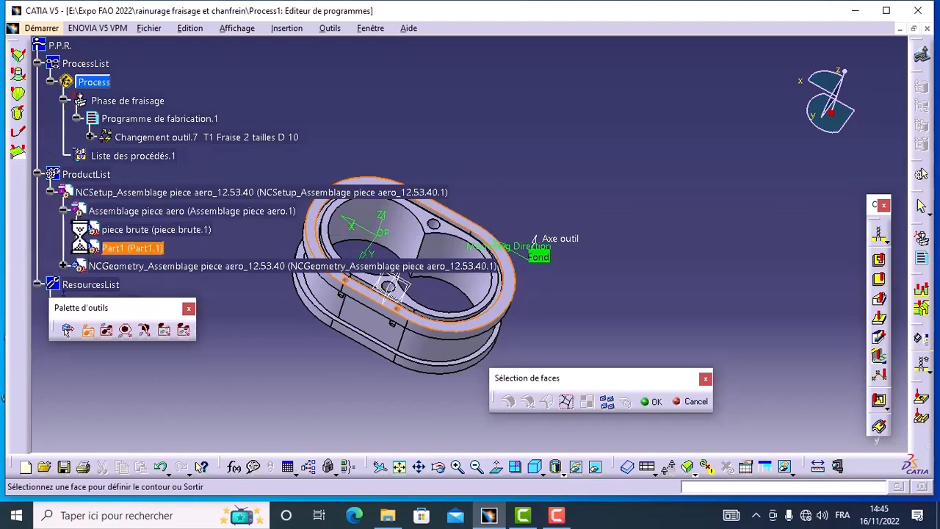
left_click(77, 229)
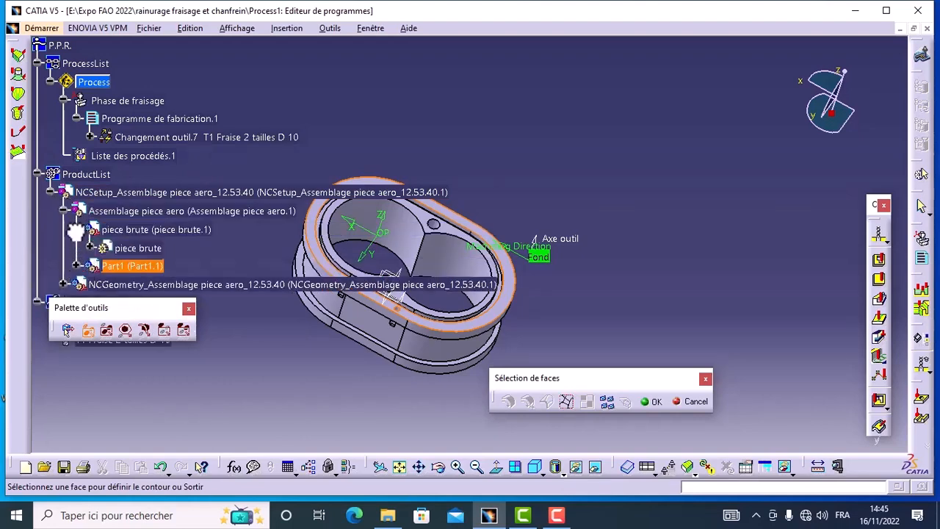
left_click(91, 248)
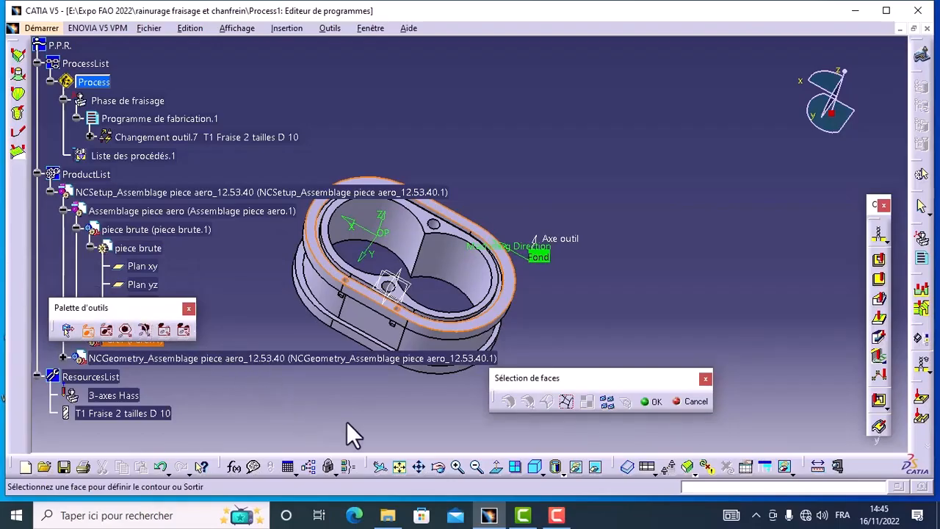
left_click_drag(444, 431, 450, 431)
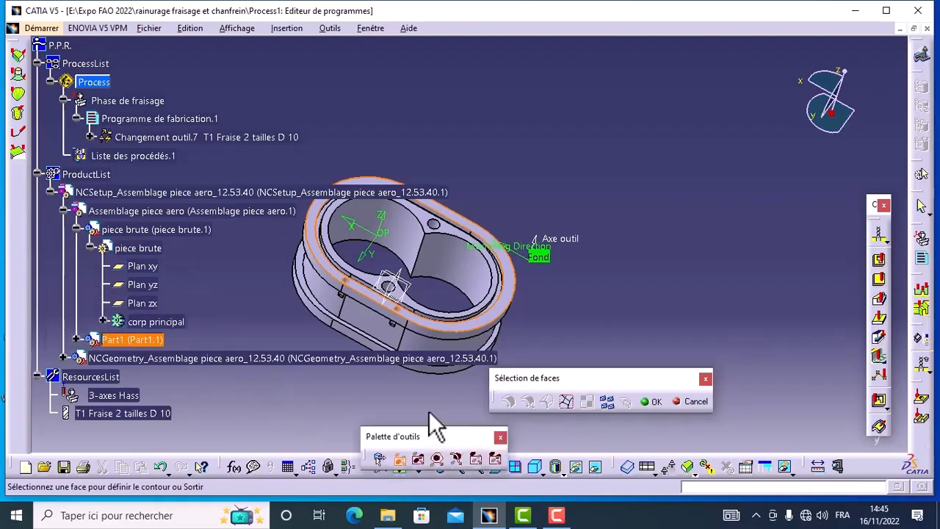
left_click(105, 322)
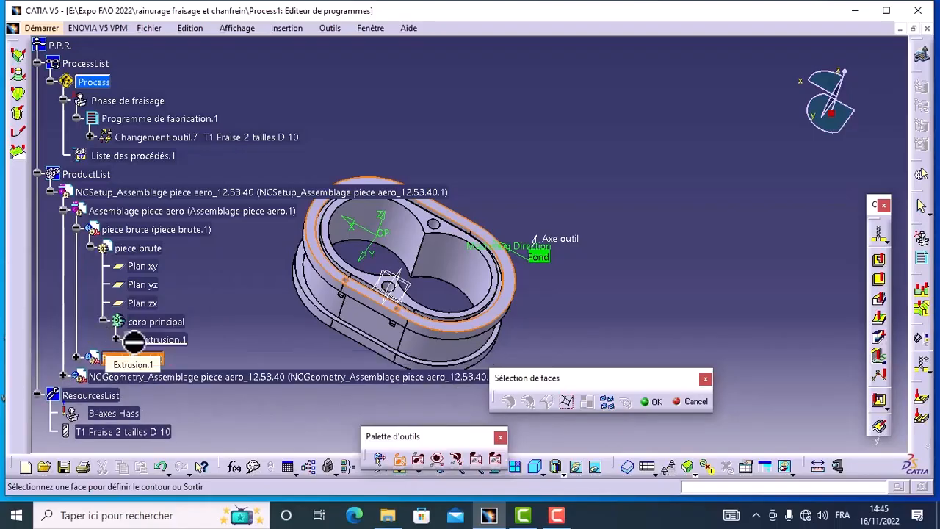
right_click(135, 342)
left_click(164, 384)
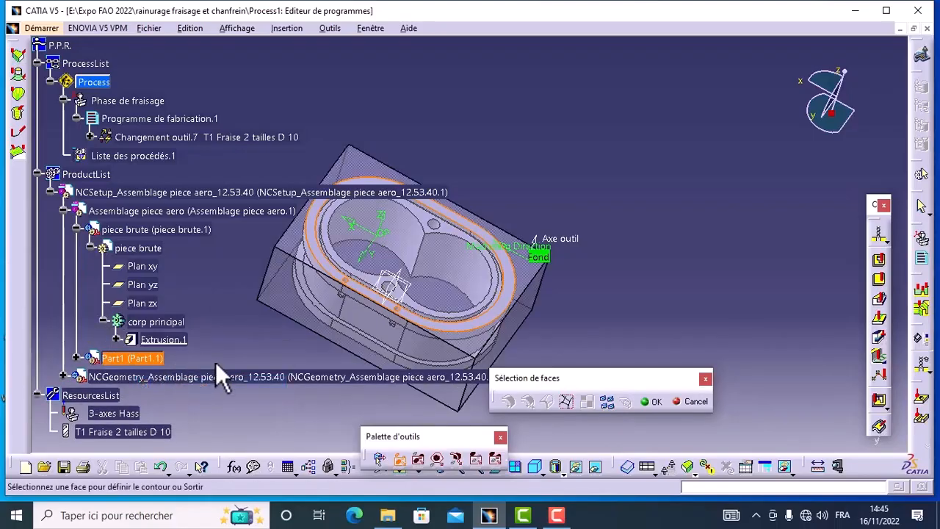
Select a side face of the stock block, propagate it around the belt of faces, and accept the selection as the flank contour.
left_click(319, 312)
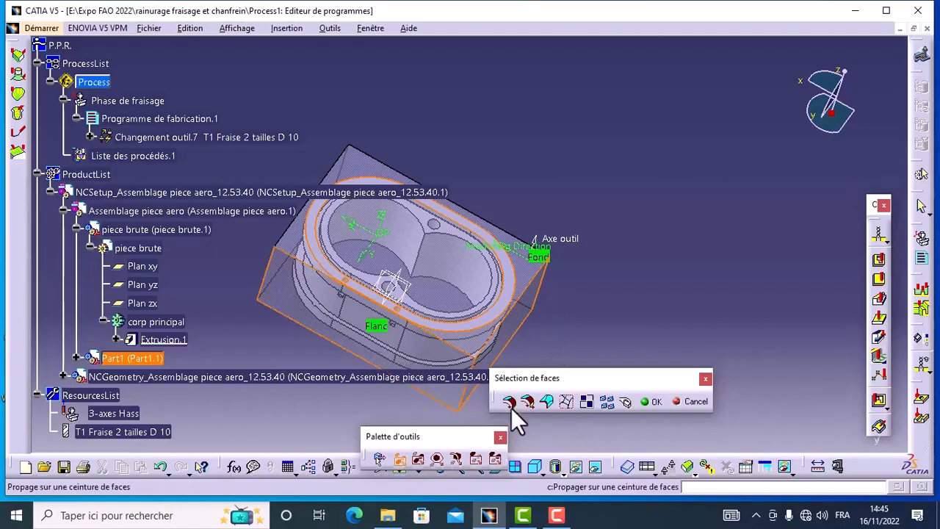
left_click(509, 400)
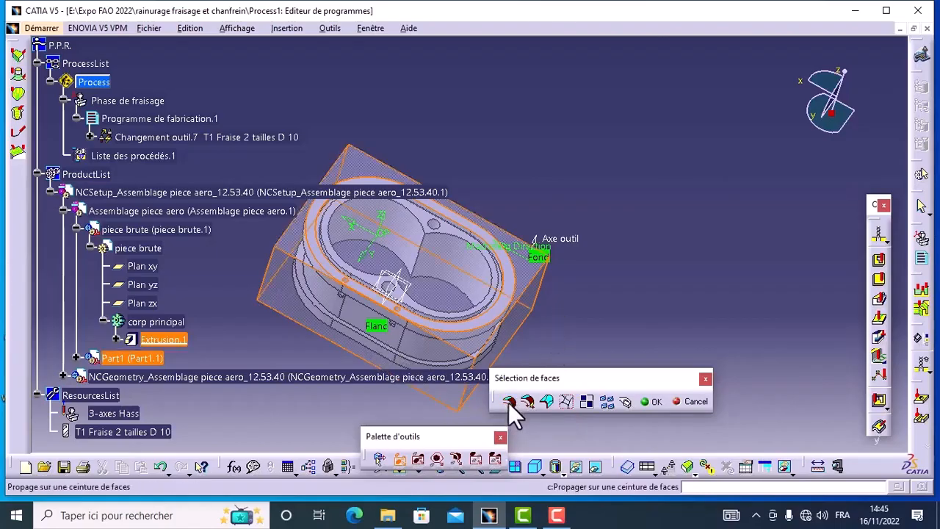
left_click(648, 401)
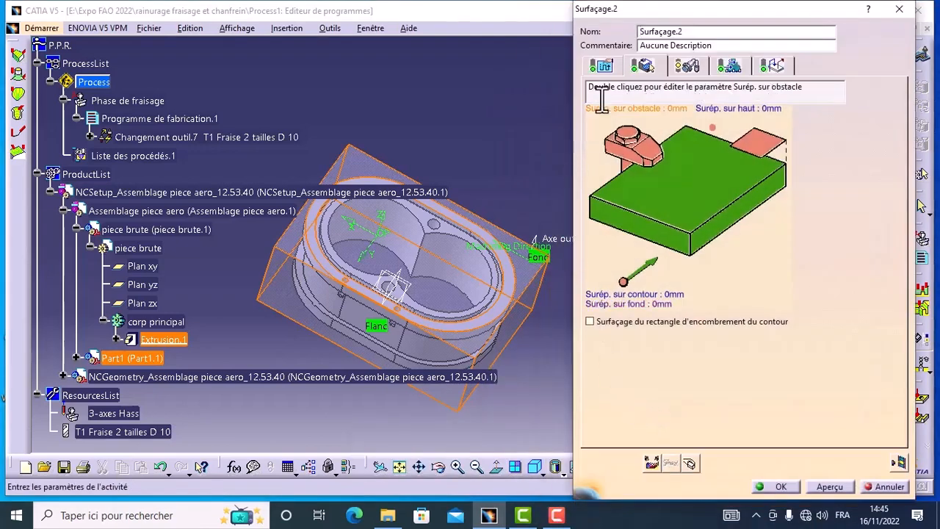
Compare the Intérieur and Extérieur end-of-pass options in the radial strategy using their illustrations, leaving Fin de passe on Extérieur.
left_click(604, 68)
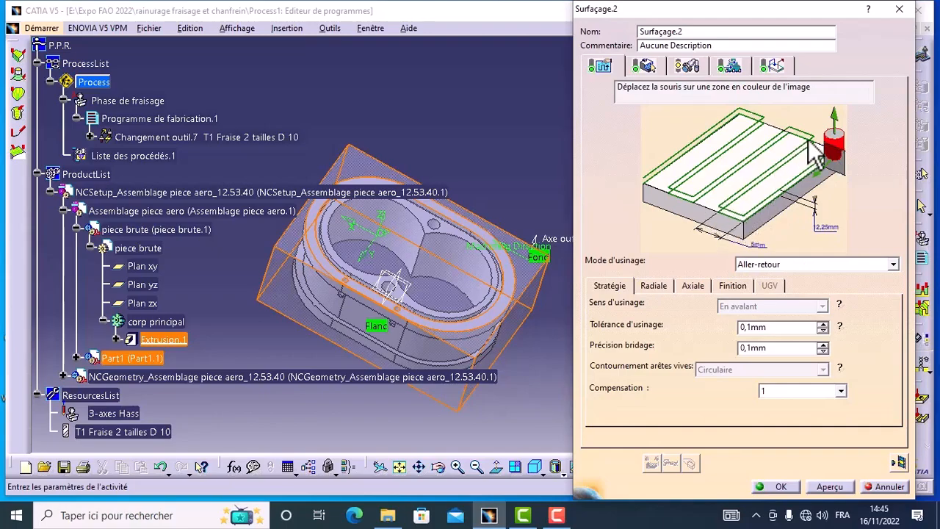
left_click(653, 287)
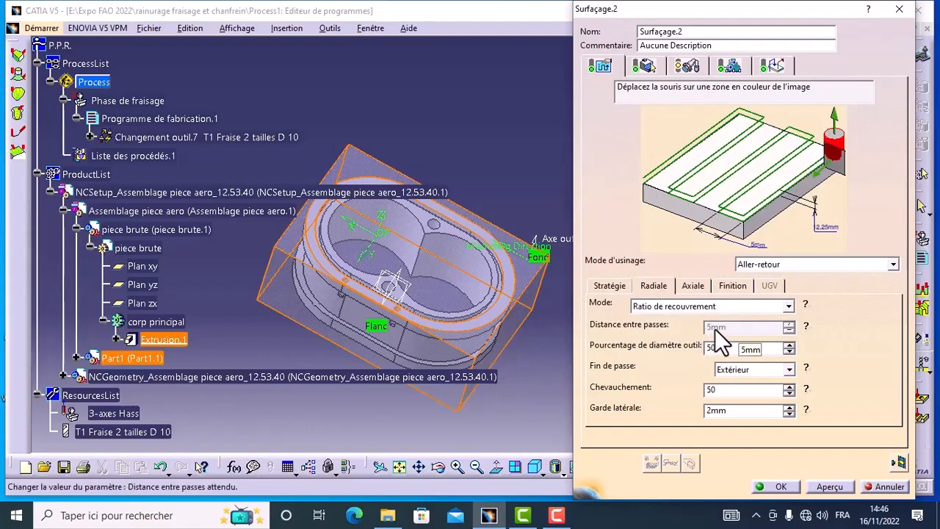
left_click(788, 370)
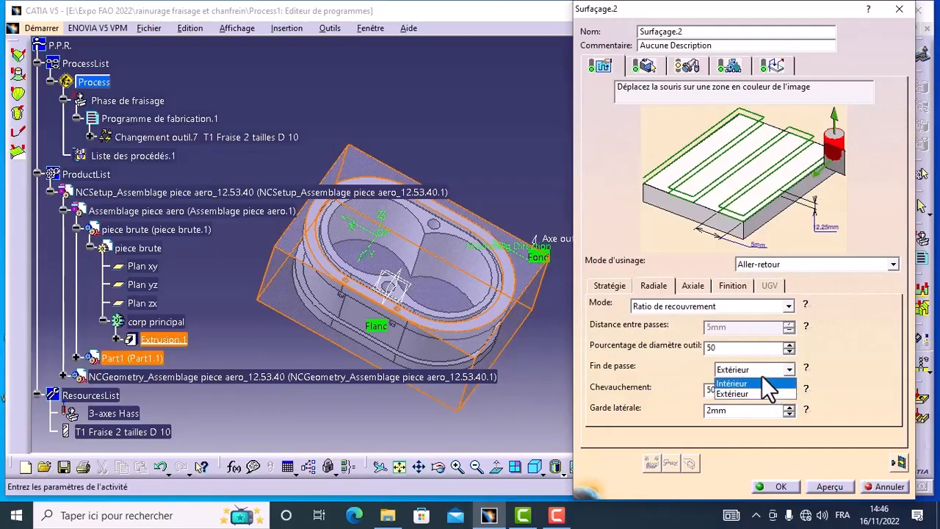
left_click(762, 372)
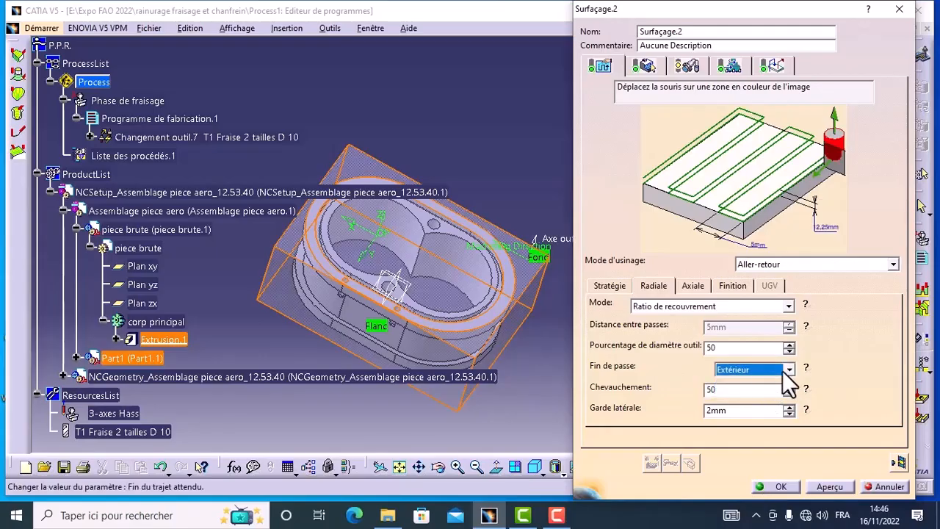
left_click(807, 370)
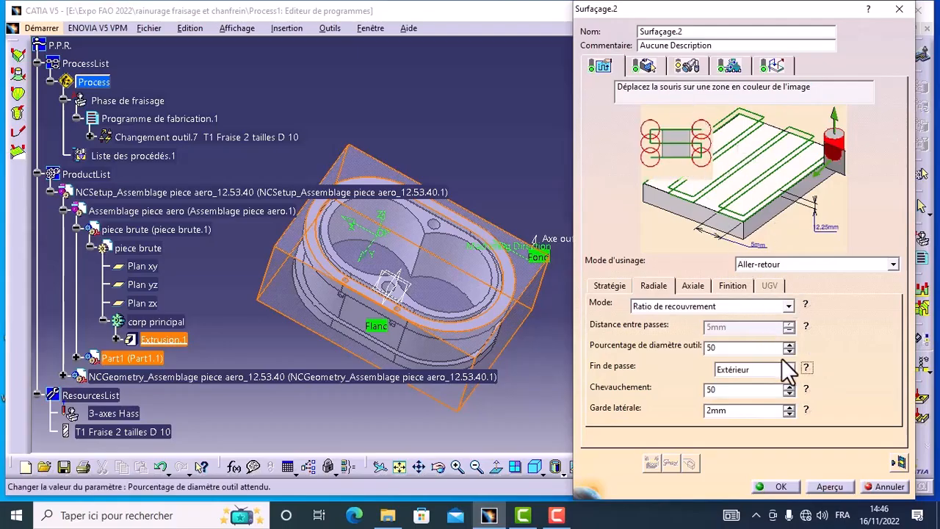
left_click(786, 372)
left_click(773, 383)
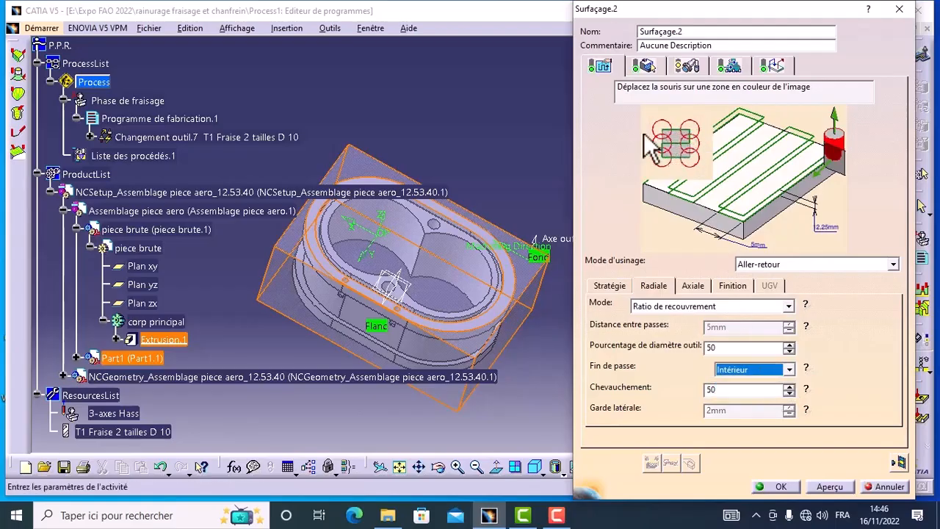
left_click(787, 371)
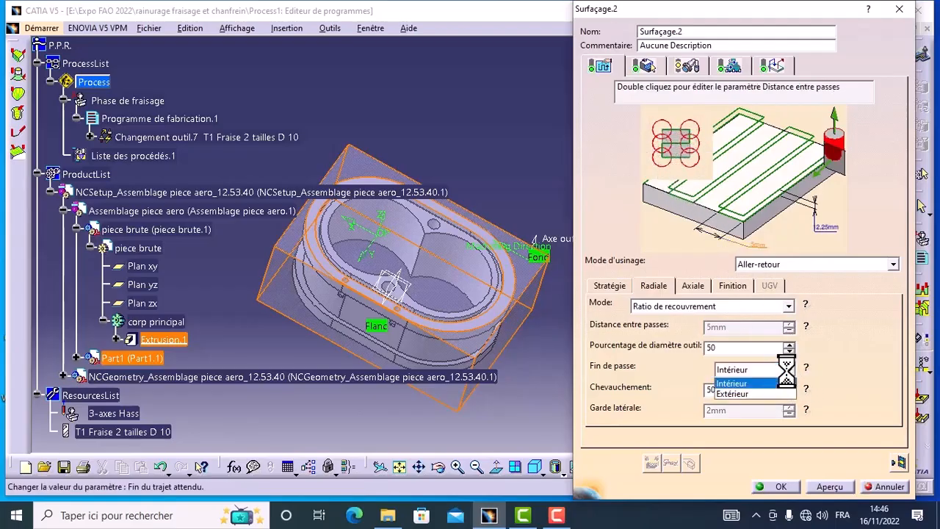
left_click(778, 392)
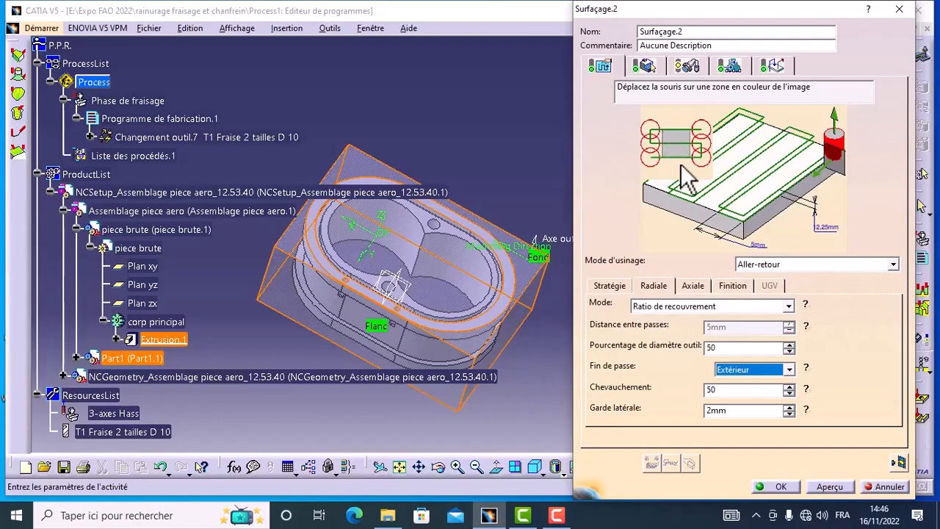
left_click(806, 369)
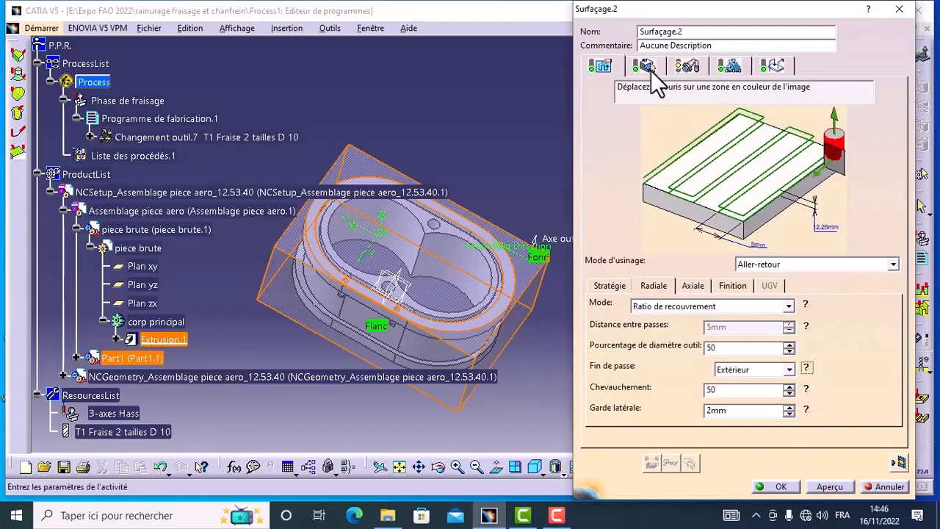
Switch the facing operation's tool to the face mill T1 Fraise à surfacer D 50 and set its corner radius to 0.2 mm.
left_click(686, 67)
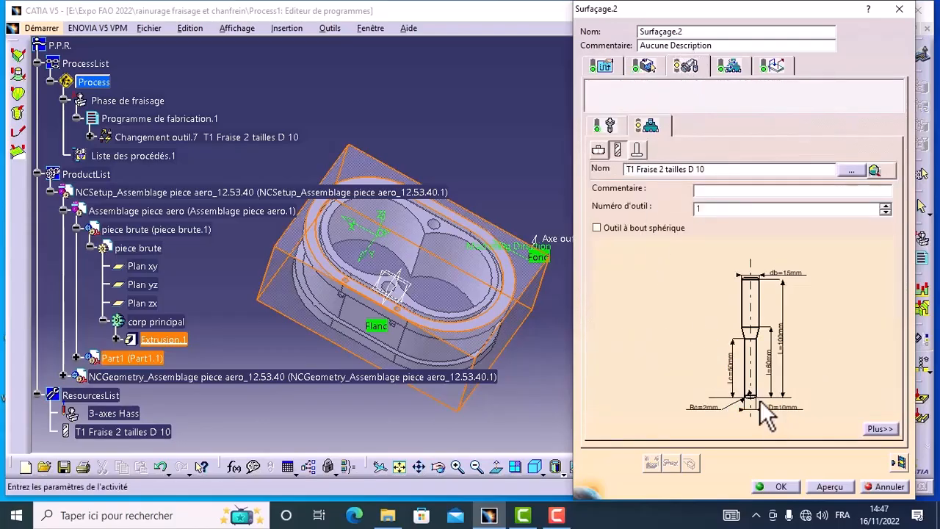
left_click(598, 149)
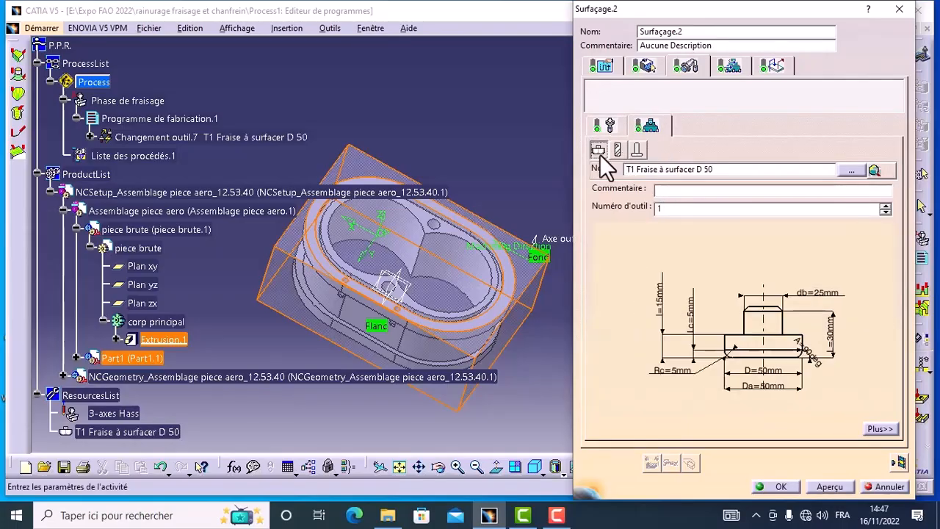
double_click(671, 371)
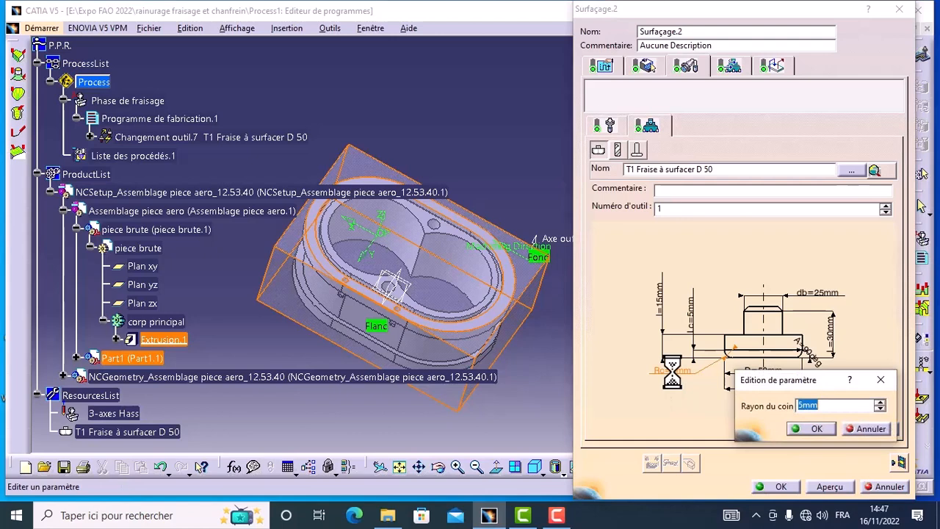
left_click(803, 409)
key("BackSpace")
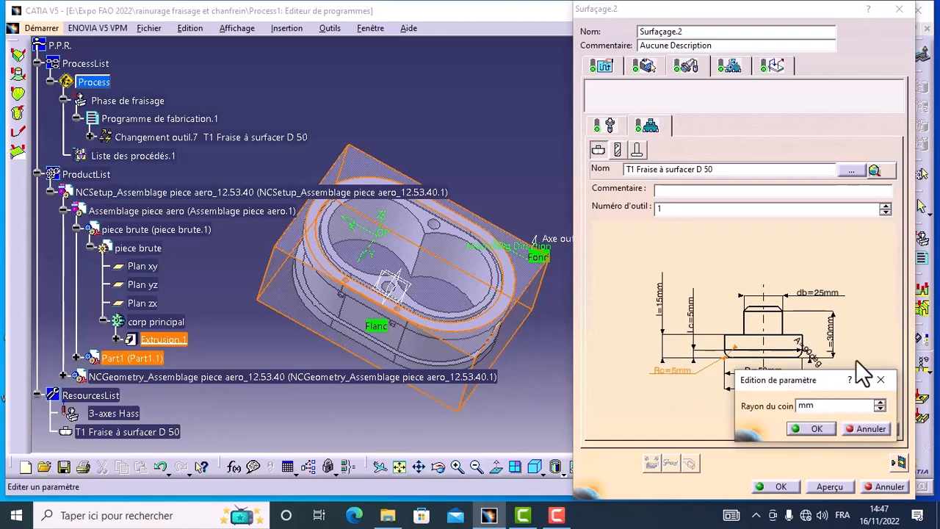
type("2")
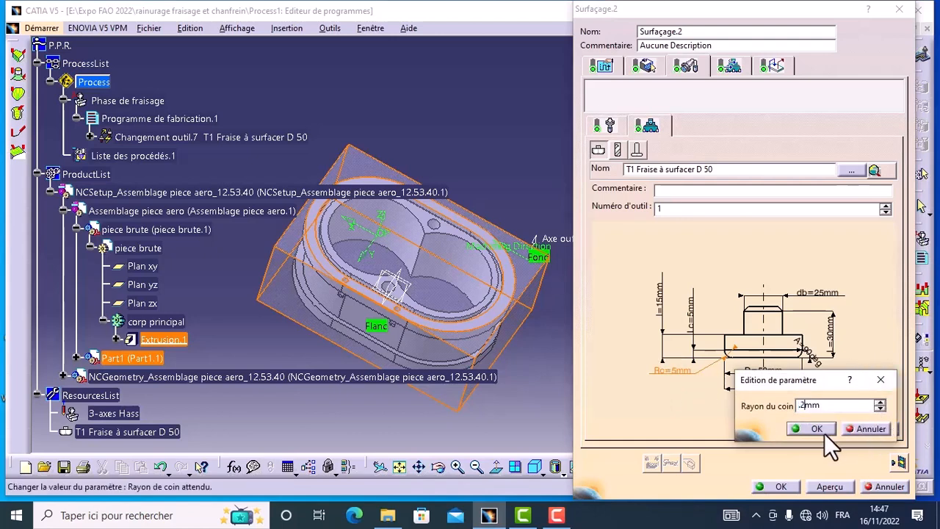
left_click(824, 433)
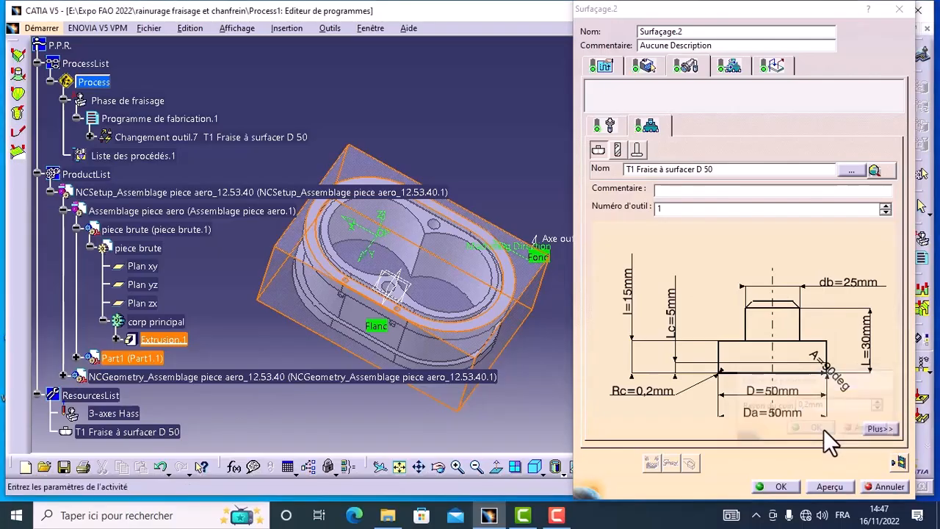
Turn off automatic calculation from the tooling values for both the feed rates and the spindle speed.
left_click(729, 70)
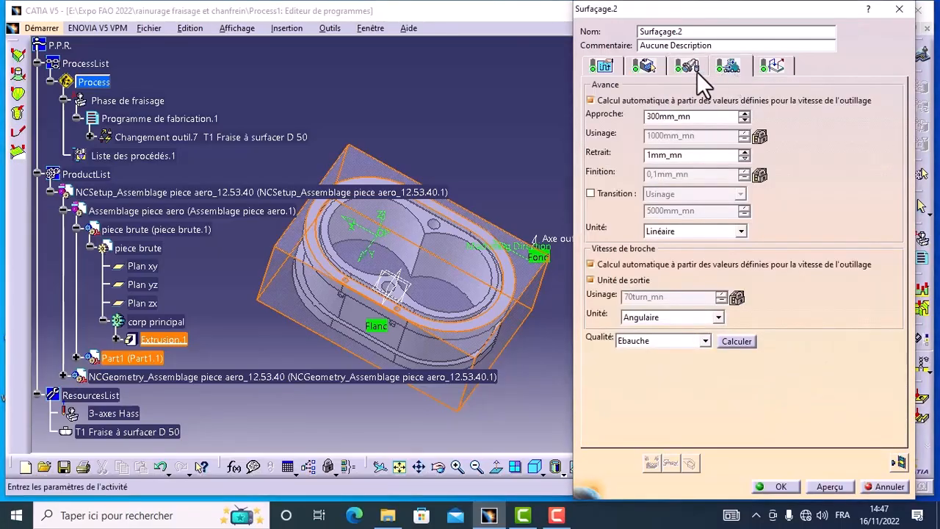
left_click(590, 99)
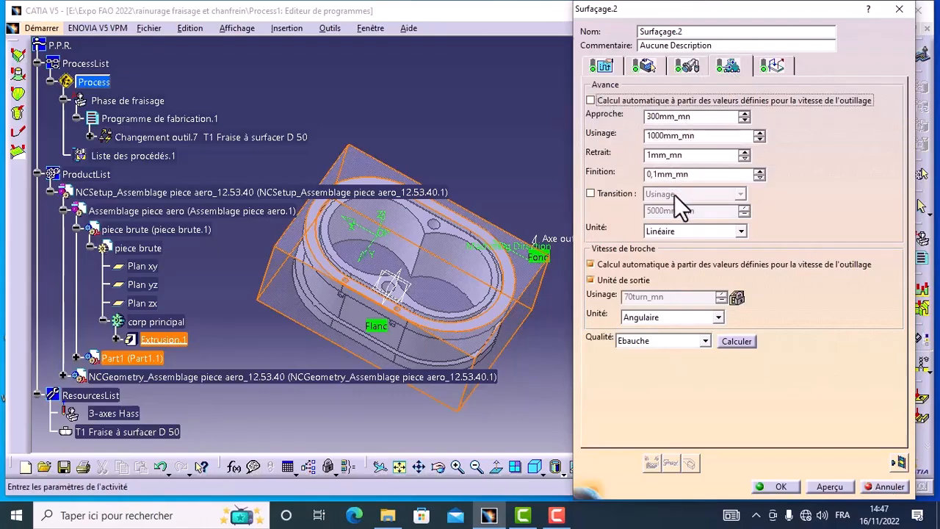
left_click(591, 264)
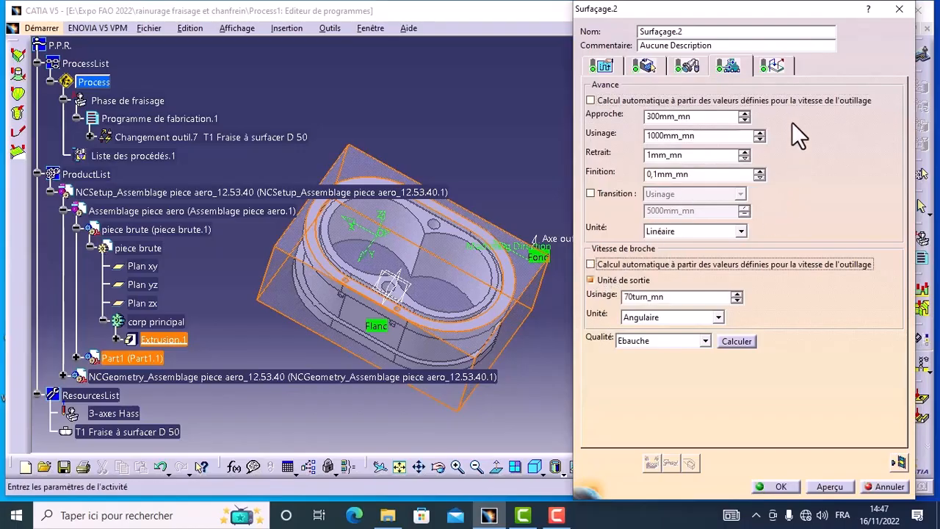
Deactivate the Approche and Retrait macros of the facing operation.
left_click(775, 67)
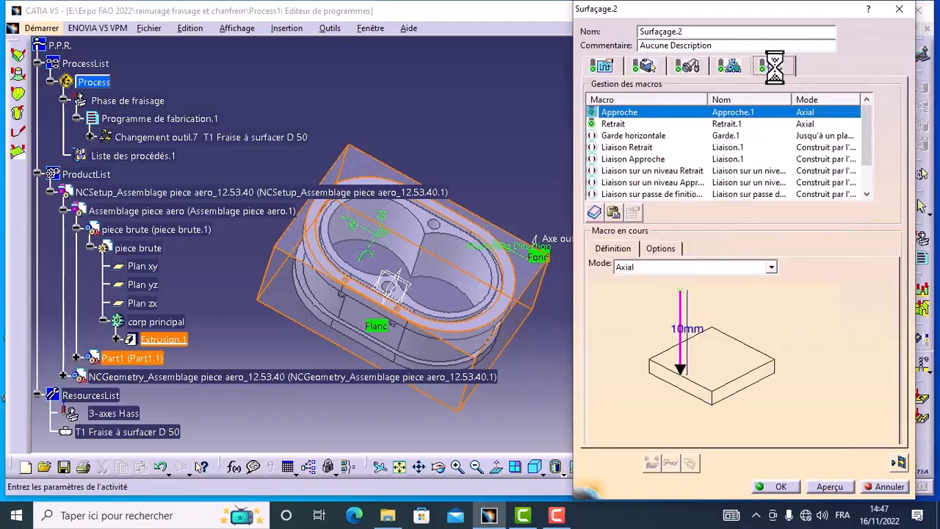
right_click(615, 115)
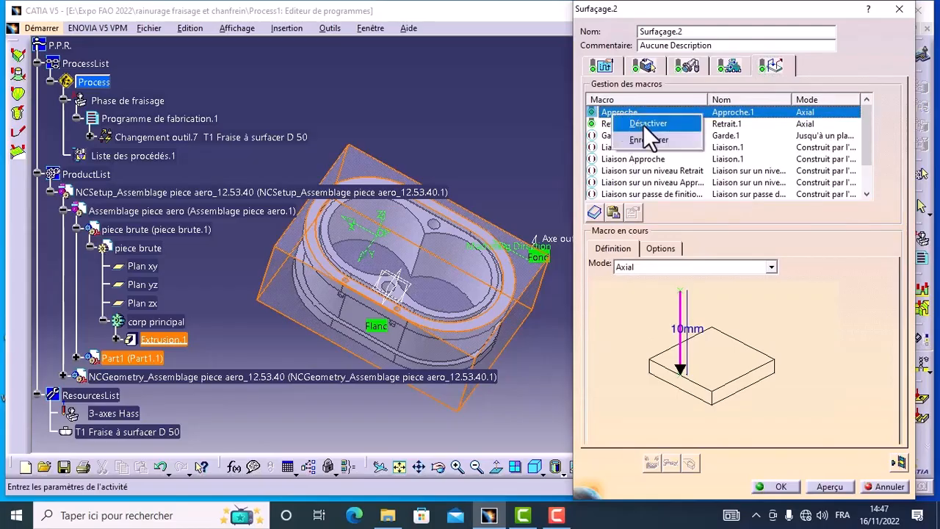
left_click(633, 123)
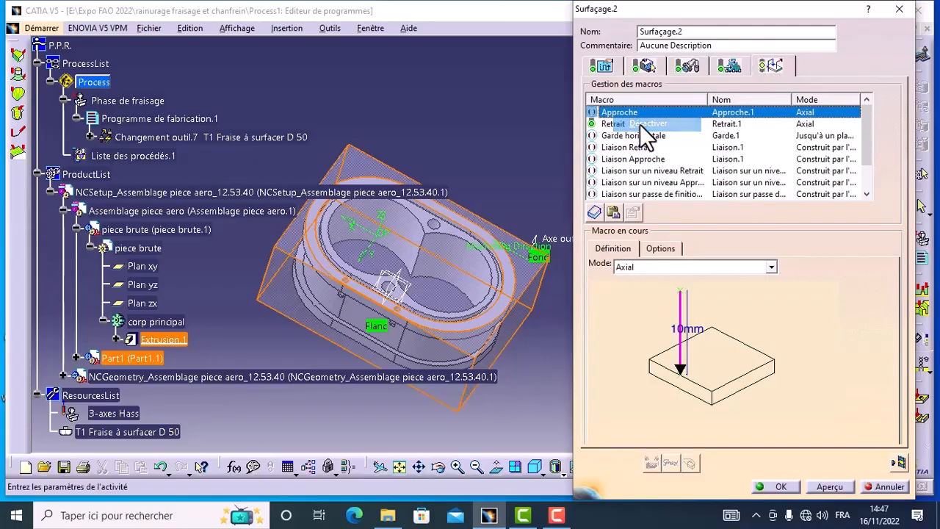
left_click(615, 125)
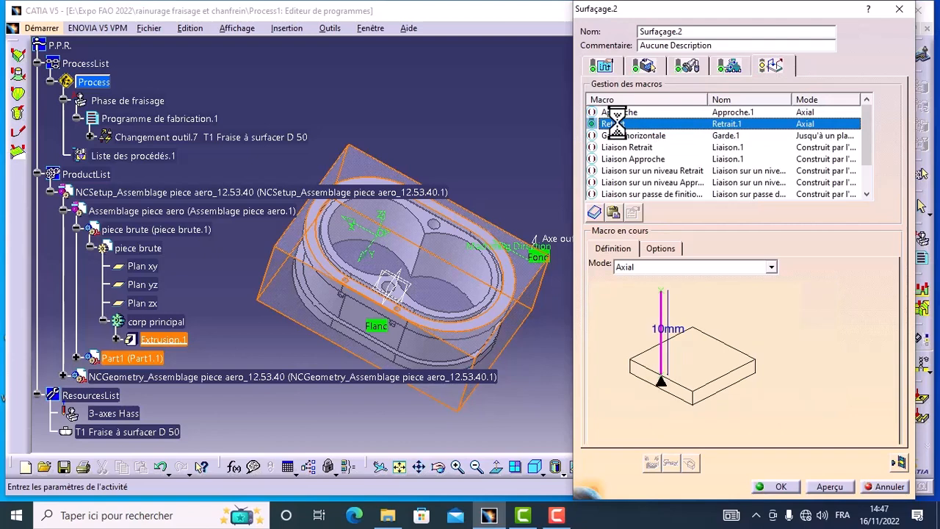
right_click(615, 123)
left_click(636, 132)
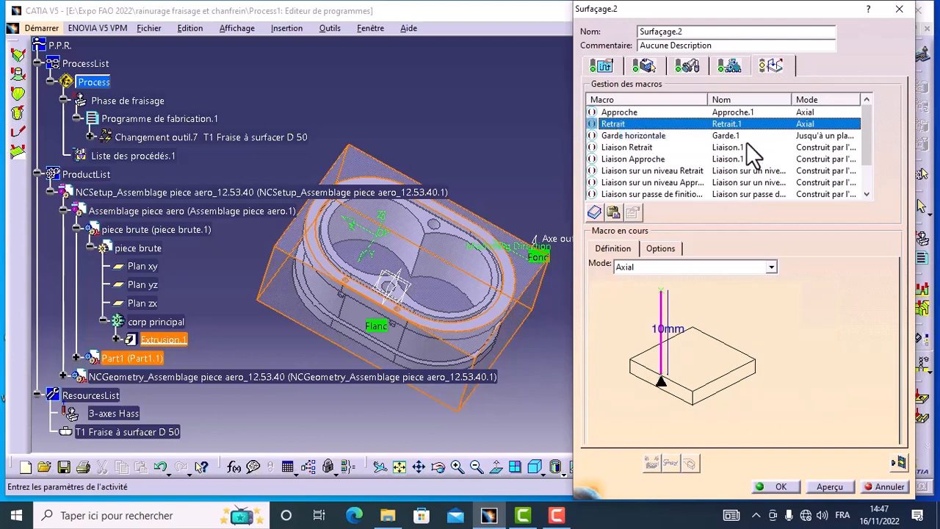
Activate the facing operation's Approche and Retrait macros, choosing the Axial mode for the approach.
left_click(618, 113)
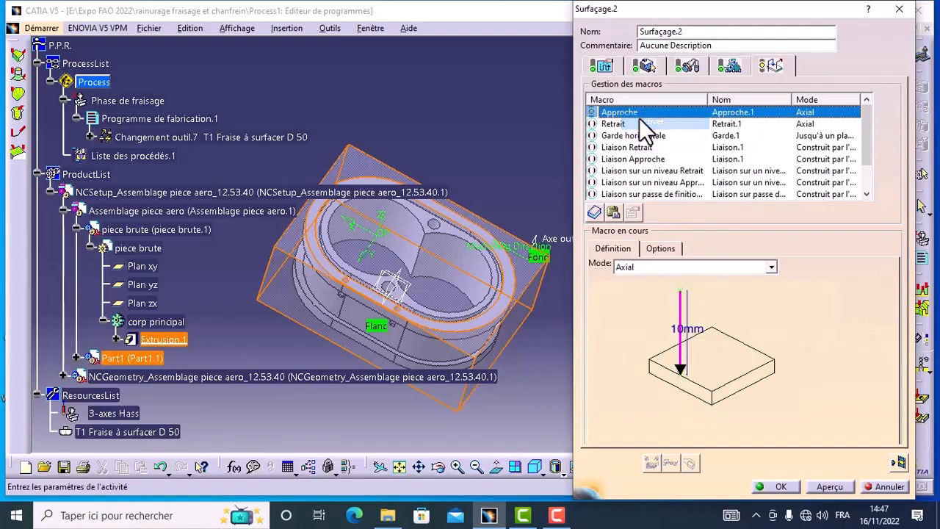
left_click(770, 266)
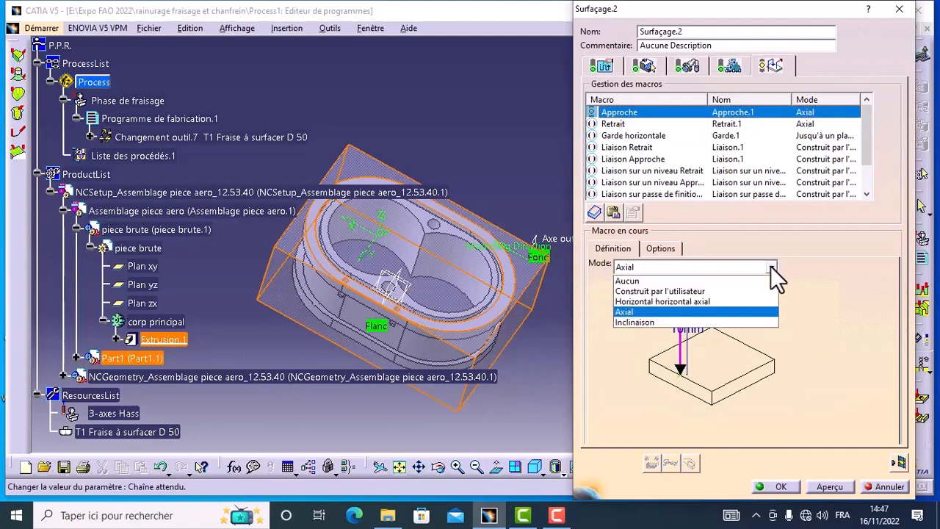
left_click(635, 312)
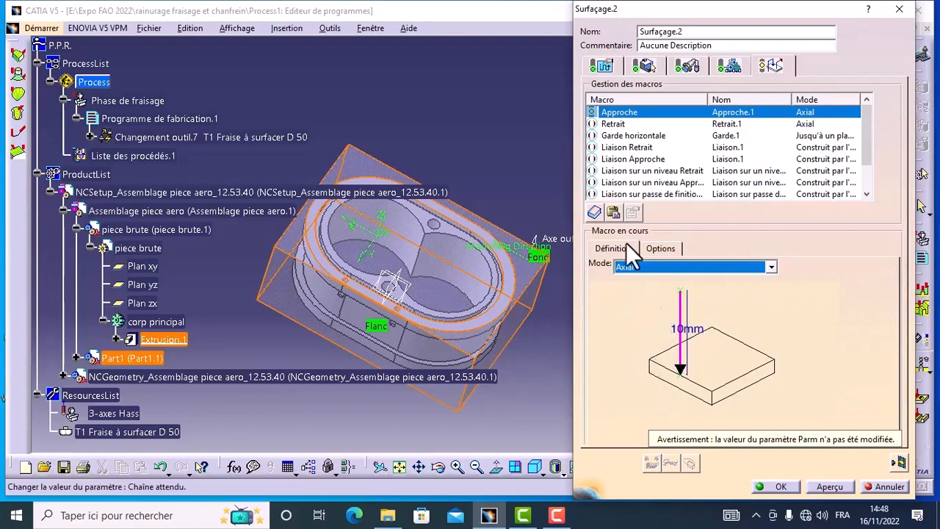
right_click(610, 124)
left_click(630, 134)
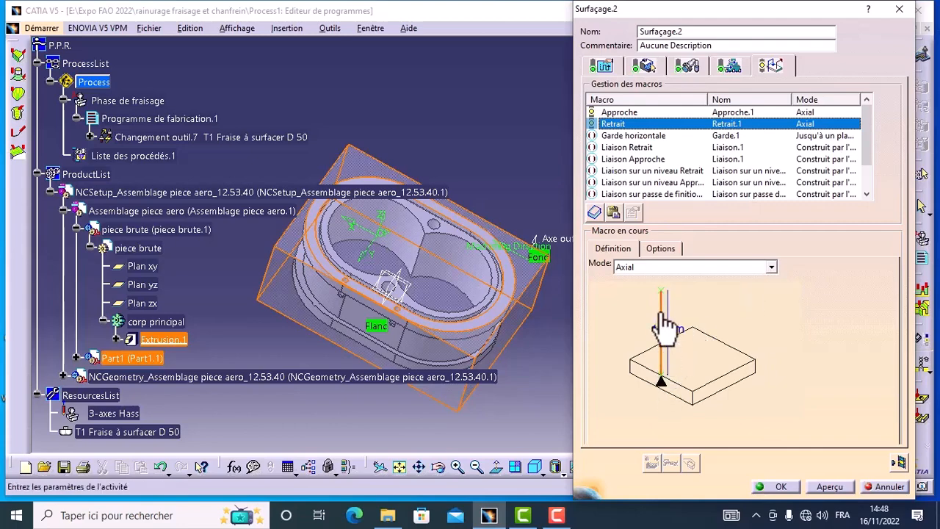
Simulate the facing toolpath through to the end as a complete video (Vidéo complète), then validate the facing operation.
left_click(898, 462)
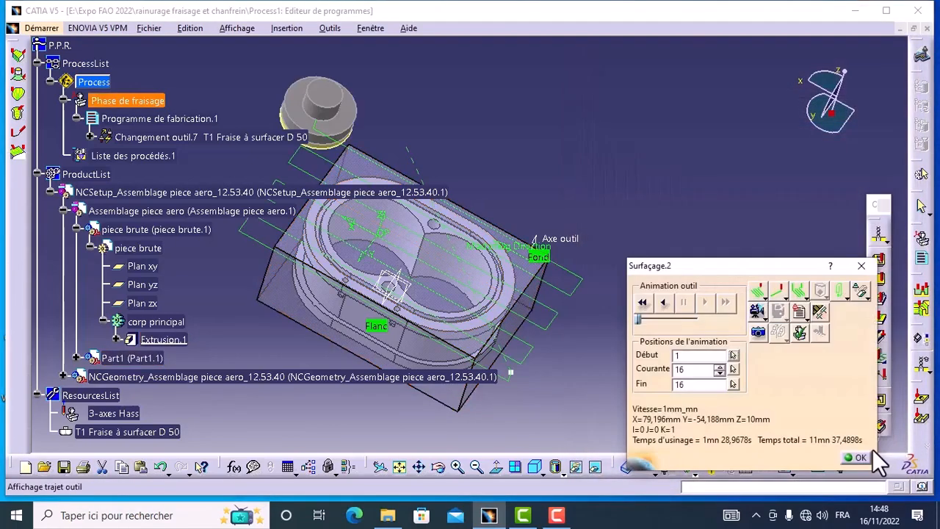
left_click(762, 316)
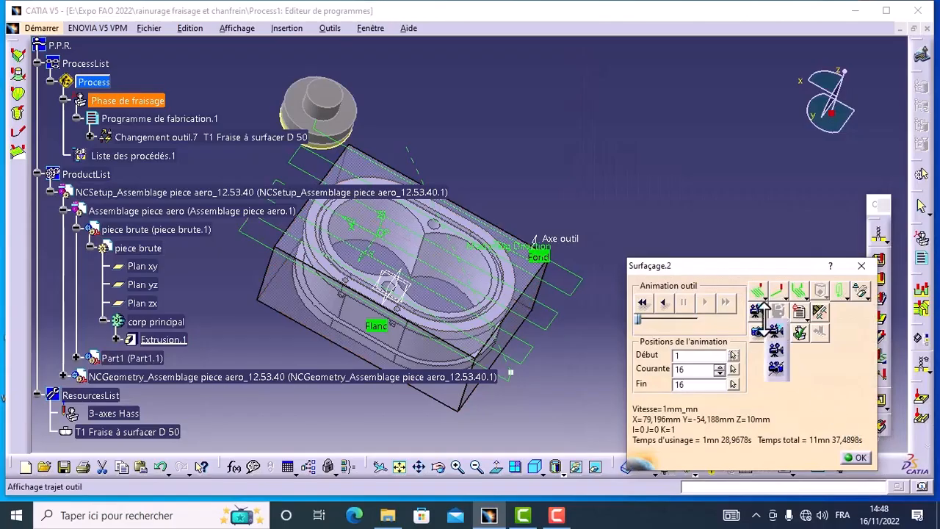
left_click(776, 353)
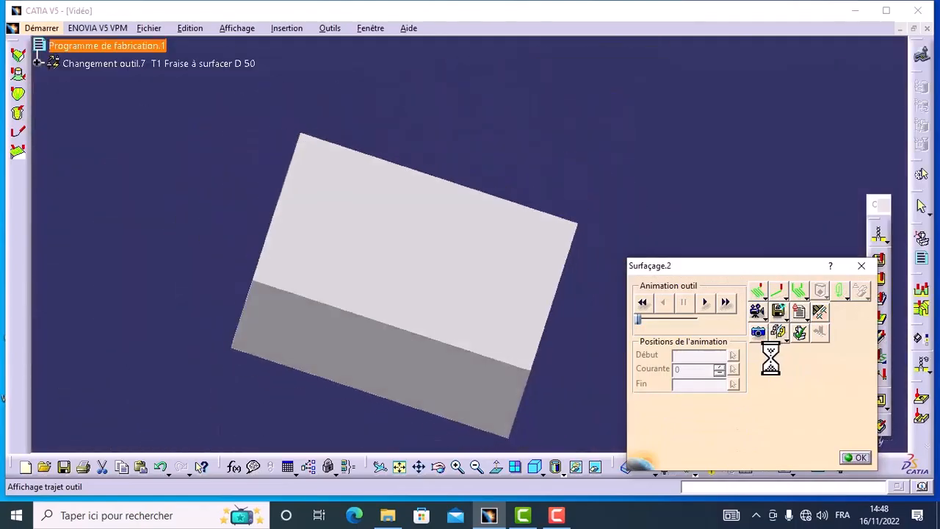
left_click(704, 302)
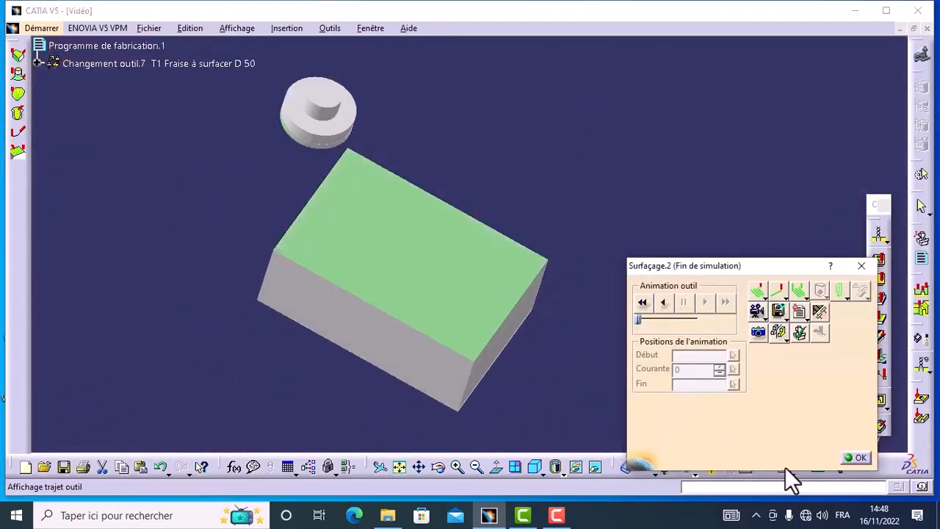
left_click(859, 460)
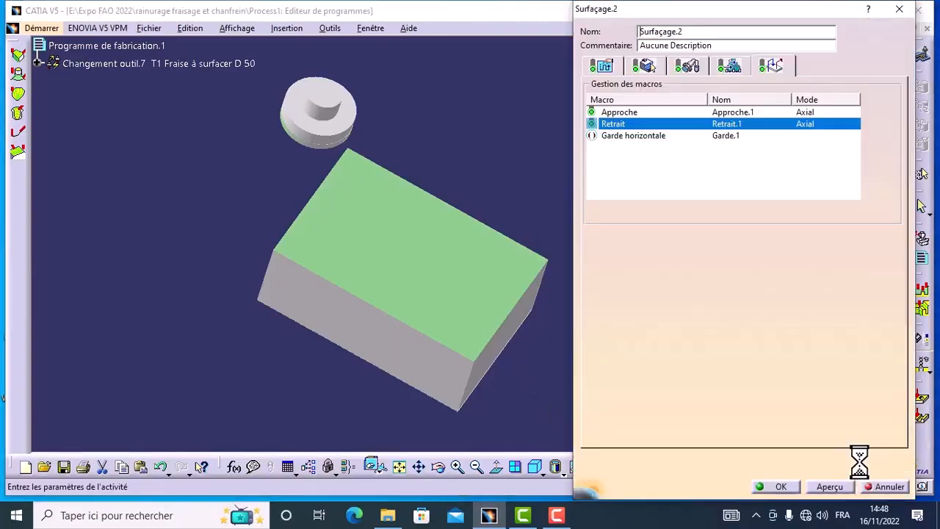
left_click(779, 486)
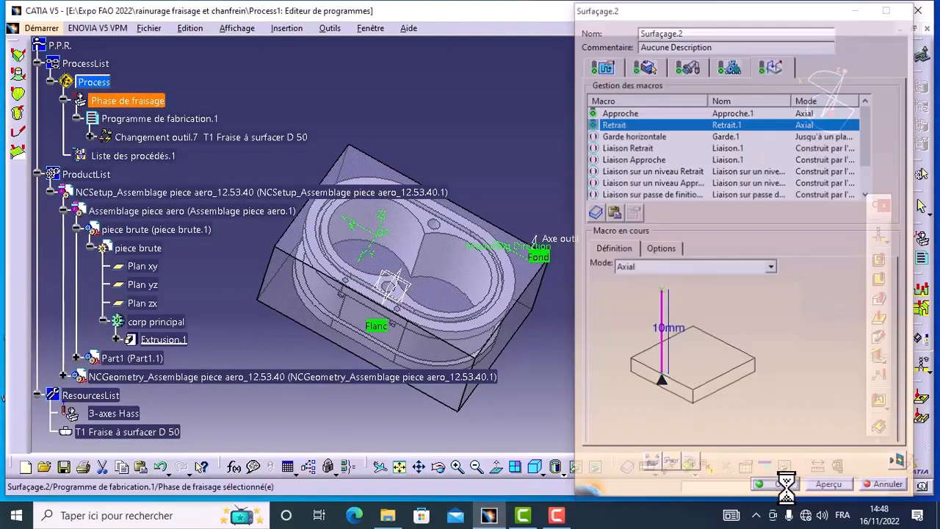
Insert a Contournage operation after Surfaçage.2 in the manufacturing program and hide the stock block.
left_click(90, 138)
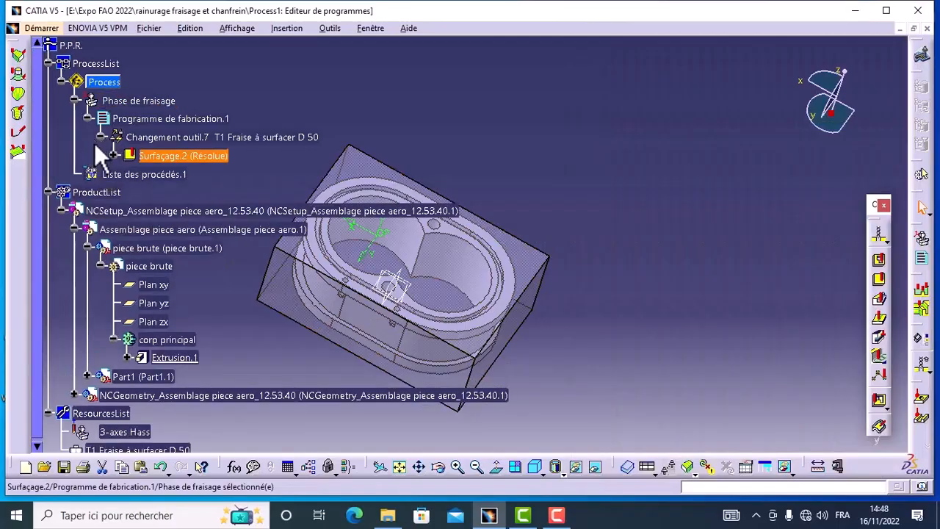
left_click(219, 163)
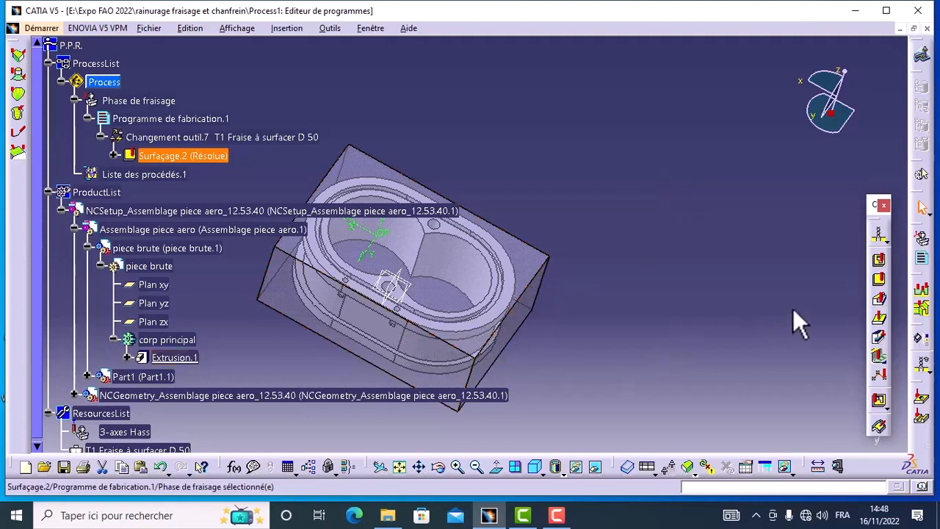
left_click(883, 307)
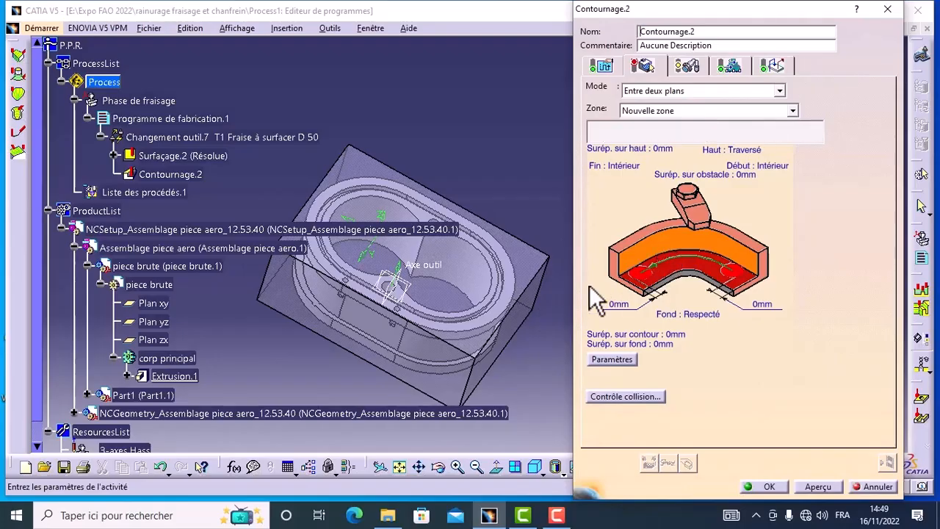
right_click(523, 267)
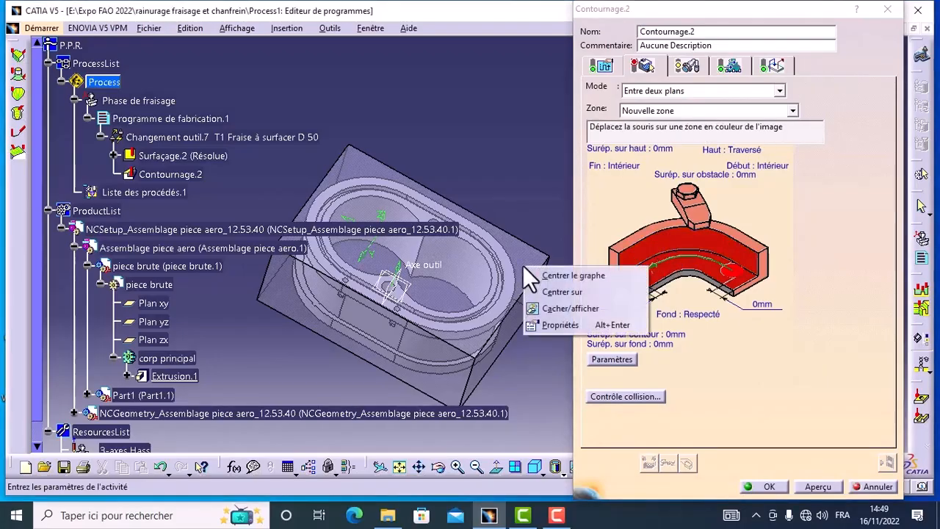
left_click(539, 310)
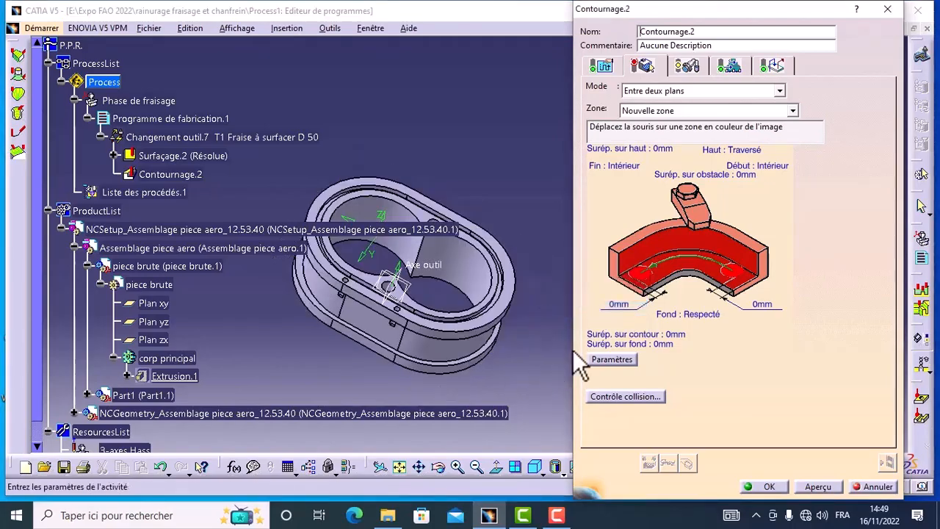
Define the contouring guide by belt of faces, propagating from two adjacent side faces of the part's lower flange, and accept the selection.
right_click(657, 246)
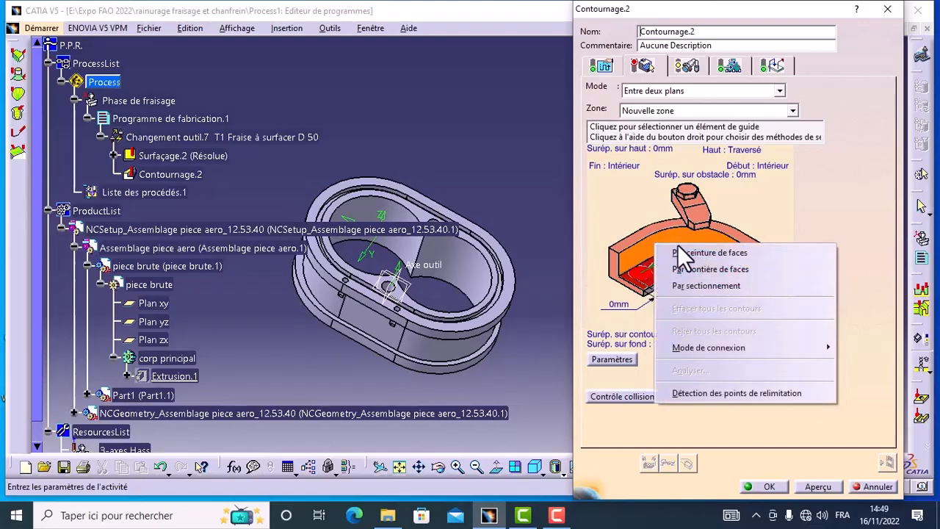
left_click(687, 252)
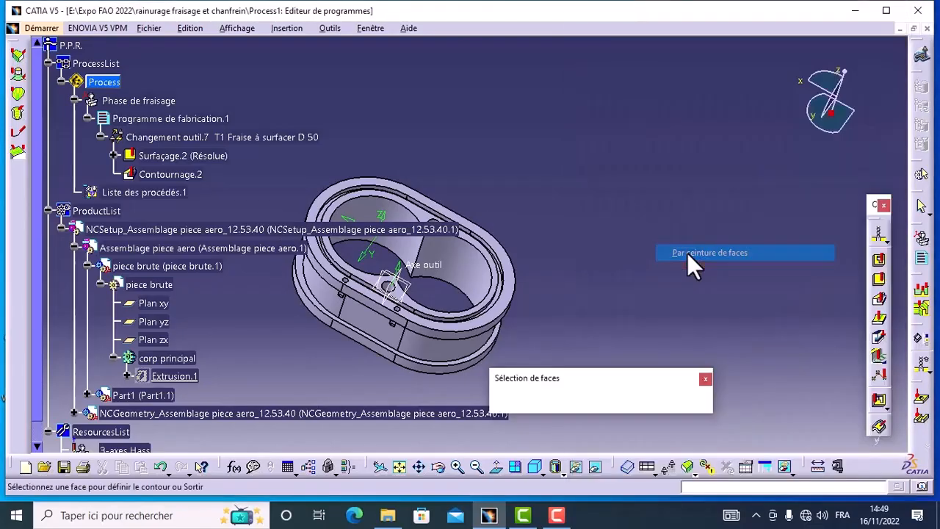
left_click(445, 369)
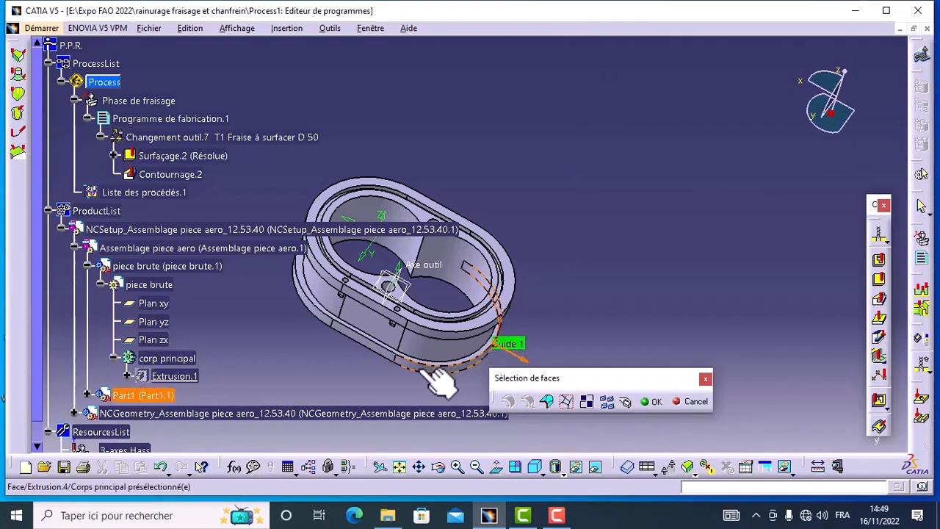
left_click(373, 350)
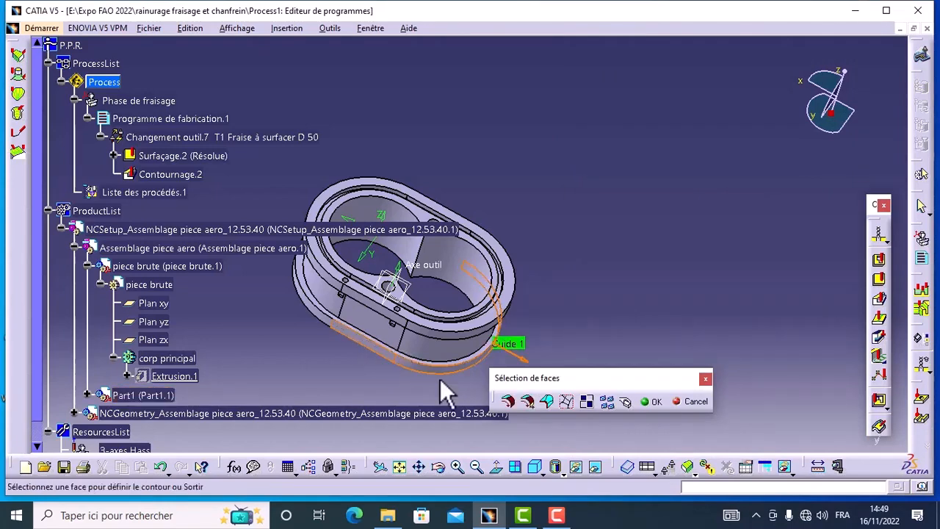
left_click(509, 402)
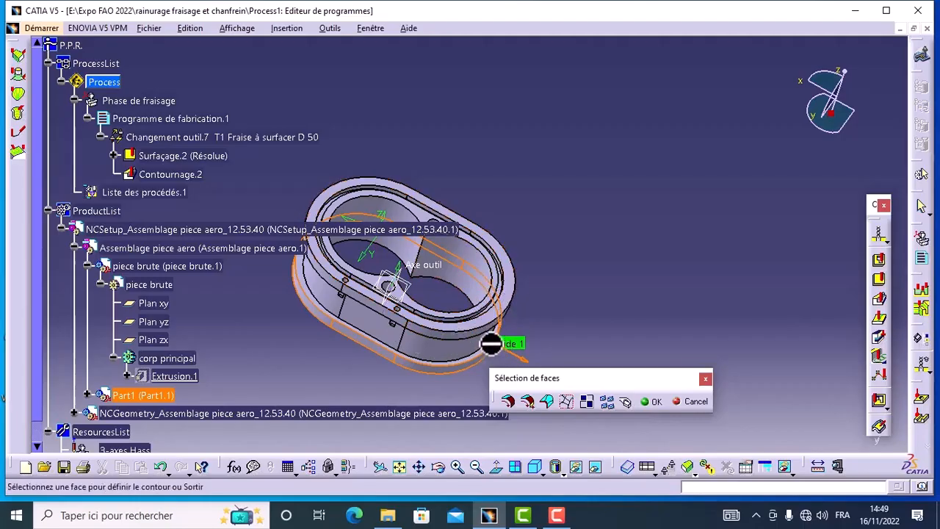
left_click(651, 401)
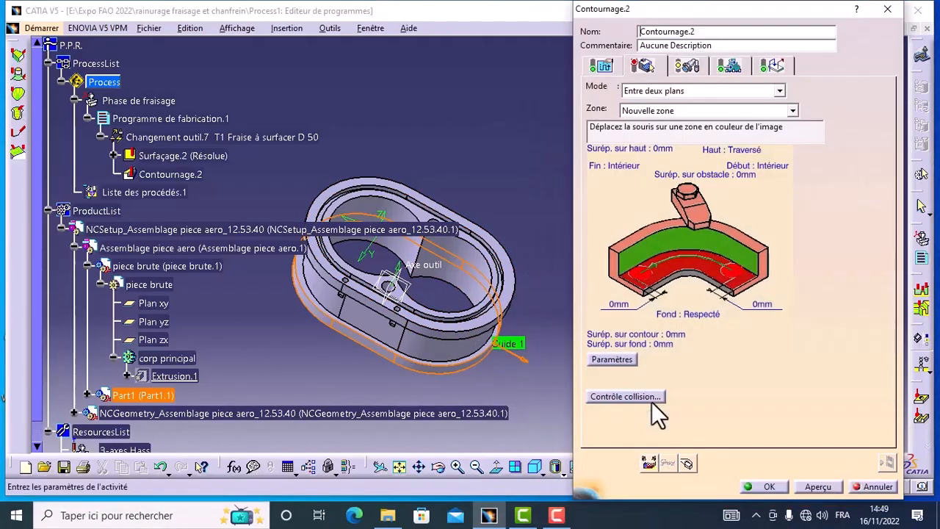
Define the contouring operation's bottom (Fond) on the upper face of the part's lower flange.
left_click(711, 283)
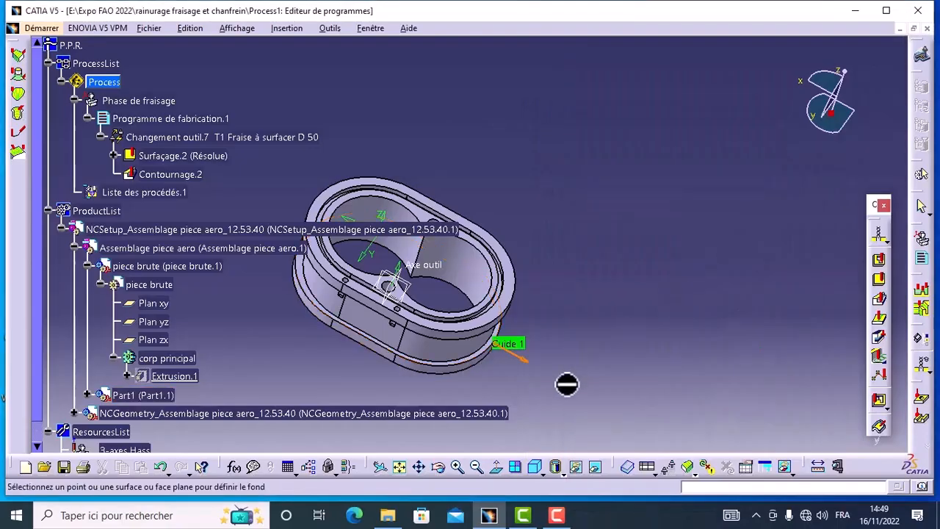
left_click(457, 470)
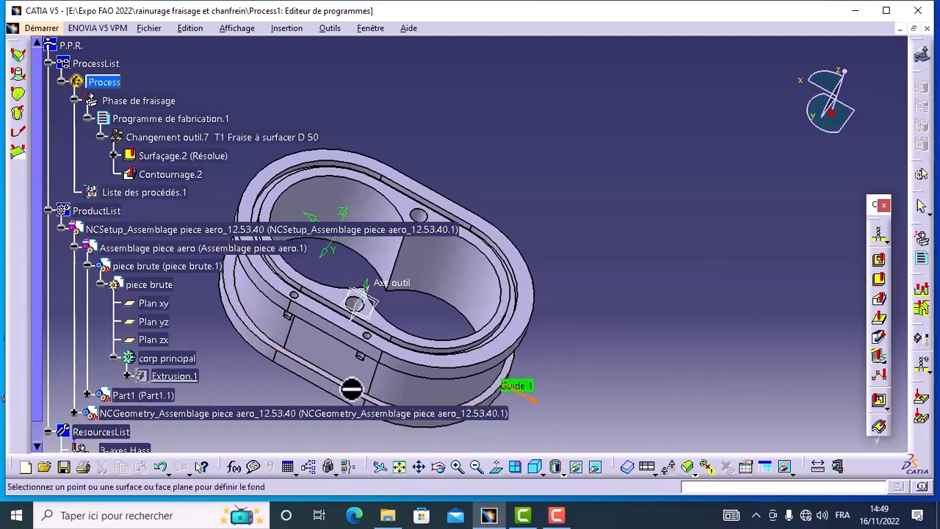
left_click(456, 467)
left_click(456, 467)
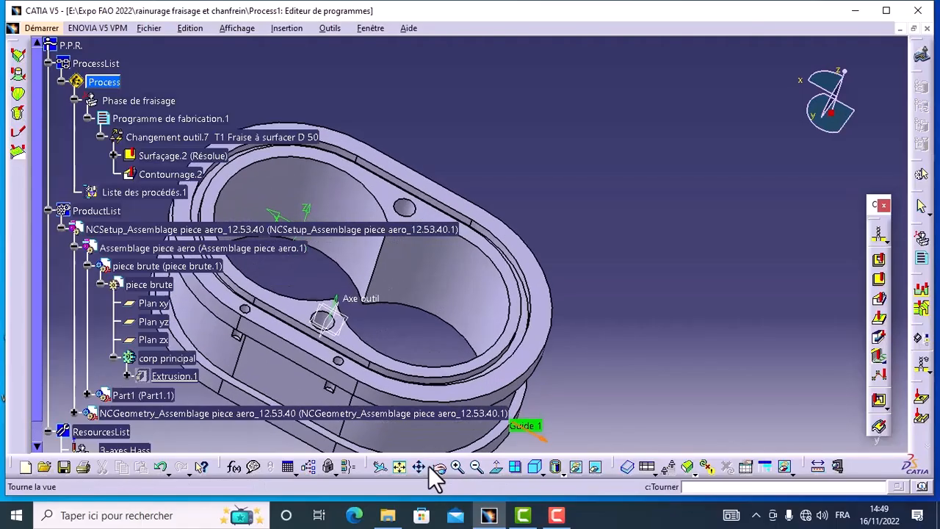
left_click(418, 467)
left_click_drag(422, 392, 626, 239)
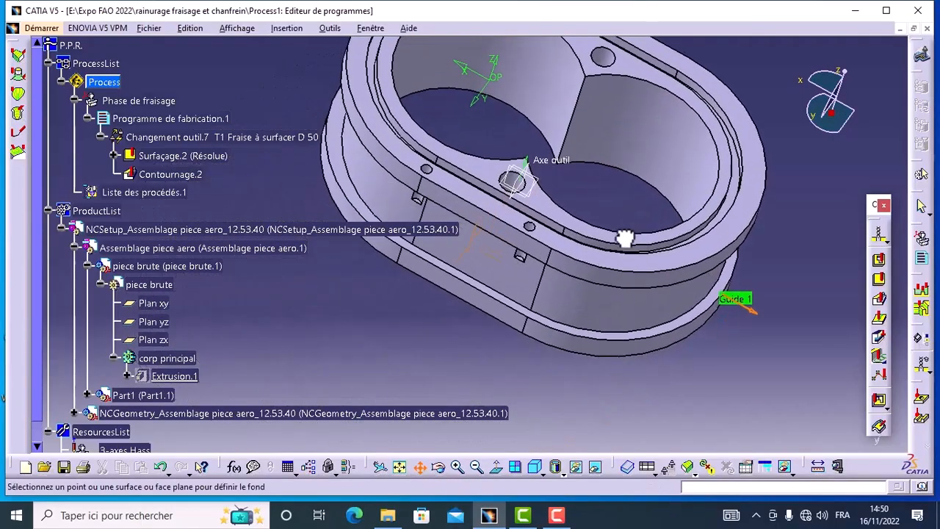
left_click(520, 305)
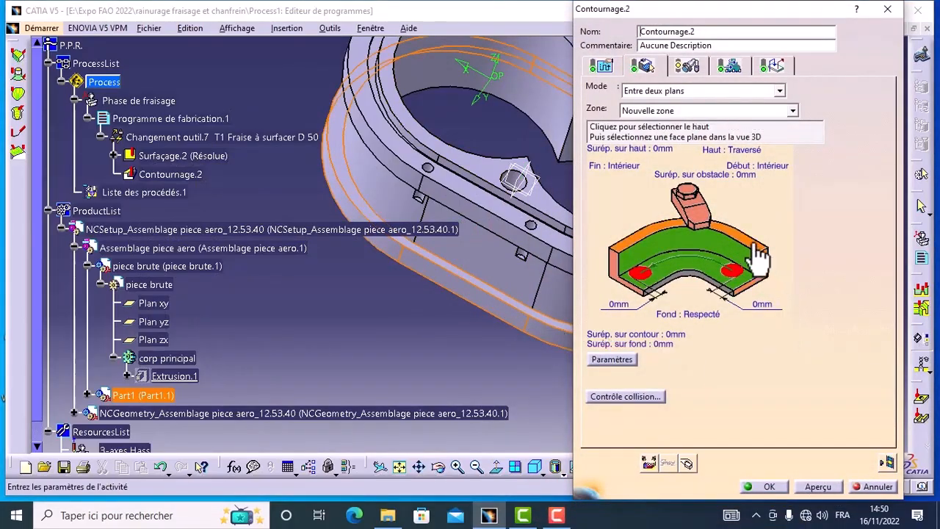
Define the contouring's top plane on the part's upper rim face and set the bottom offset (Surép. sur fond) to -1 mm.
left_click(758, 253)
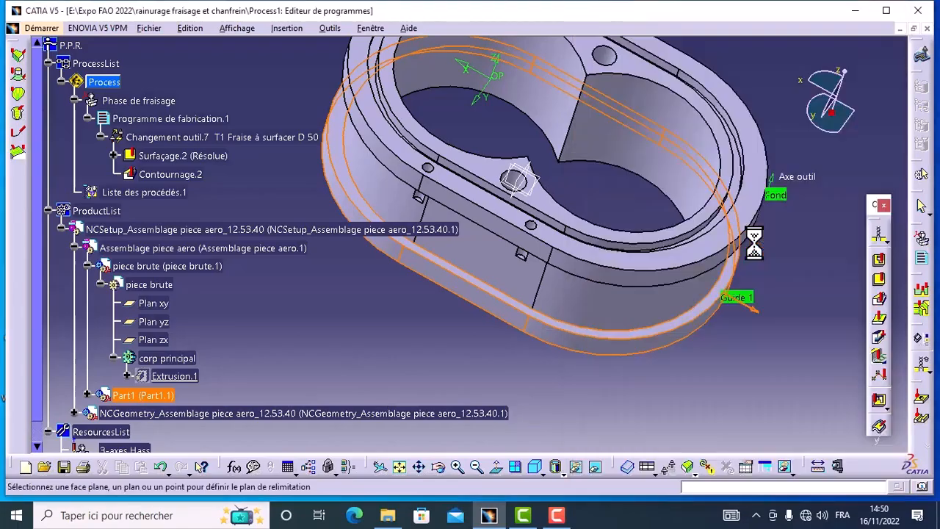
left_click(756, 155)
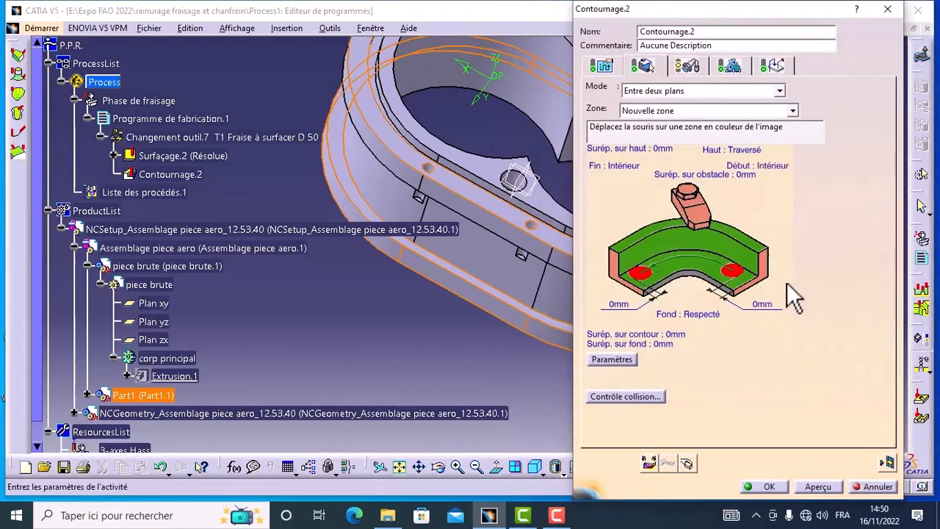
double_click(666, 344)
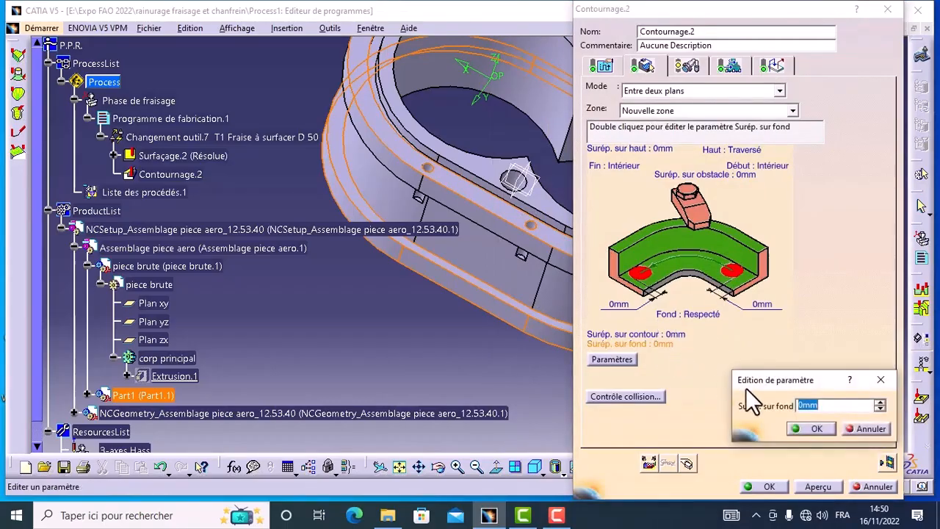
left_click(880, 409)
left_click(812, 429)
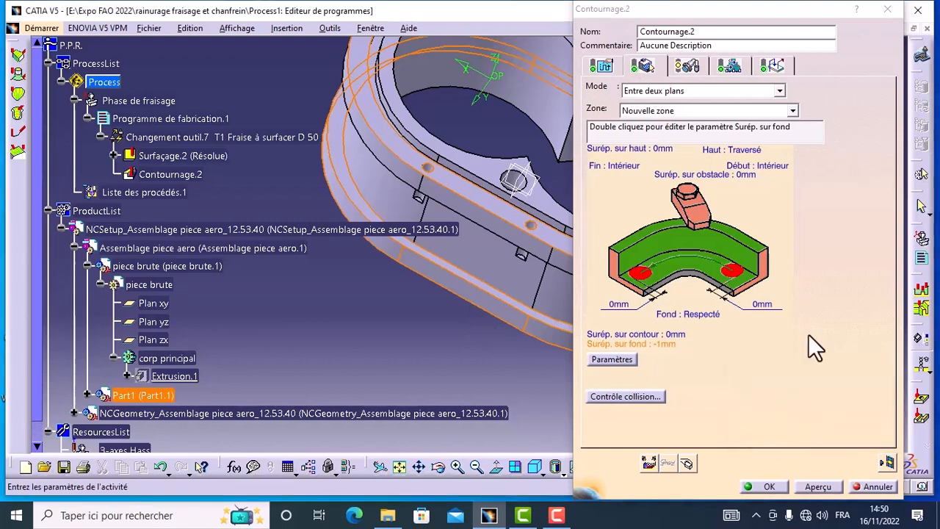
Review the machining modes of the contouring strategy, keep Aller simple, and display the radial and axial pass settings.
left_click(601, 66)
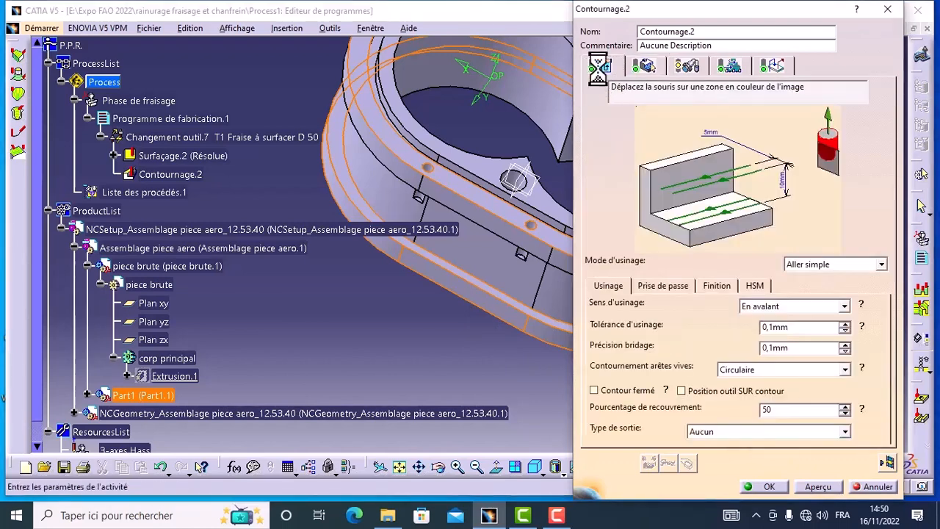
left_click(882, 264)
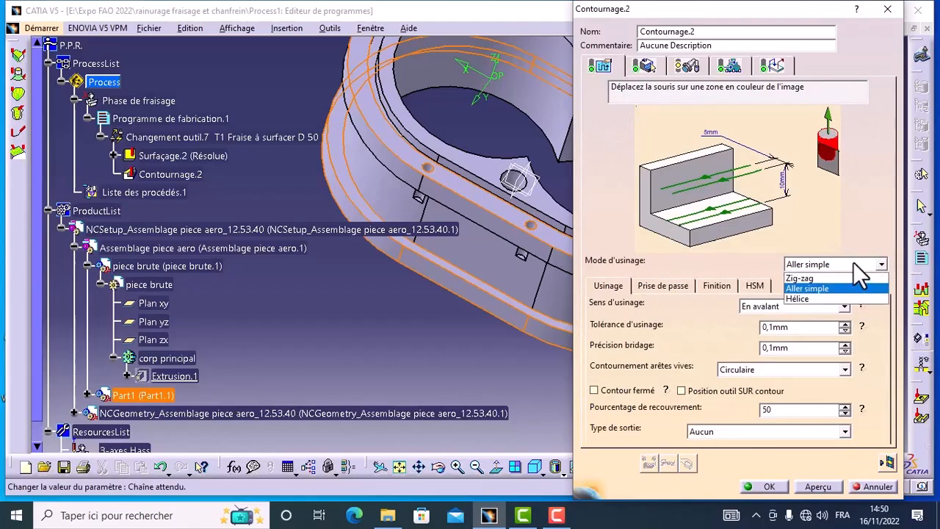
left_click(853, 262)
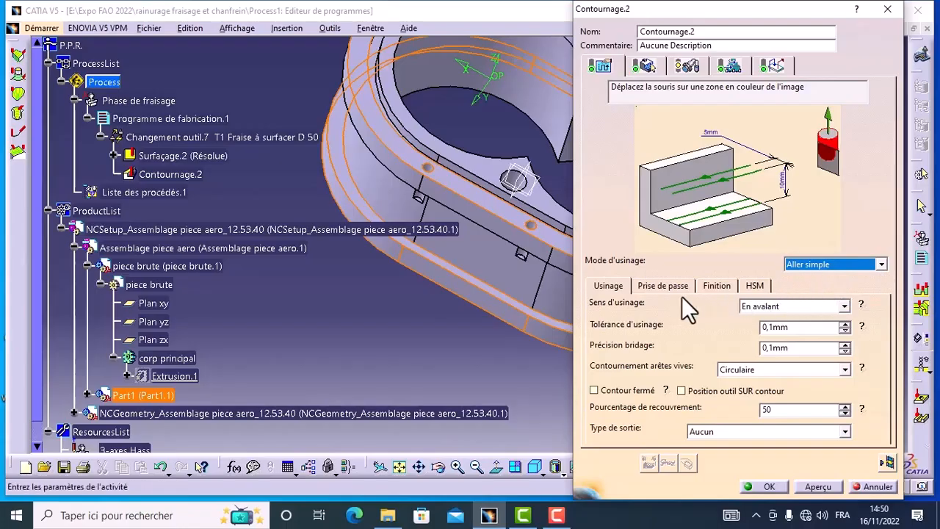
left_click(649, 285)
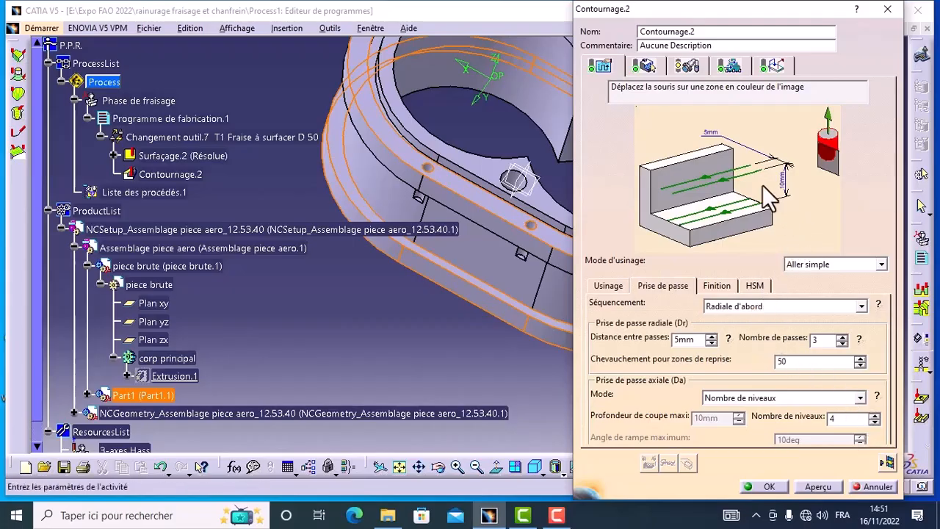
Assign a new end mill of type Fraise 2 tailles as the contouring operation's tool.
left_click(687, 68)
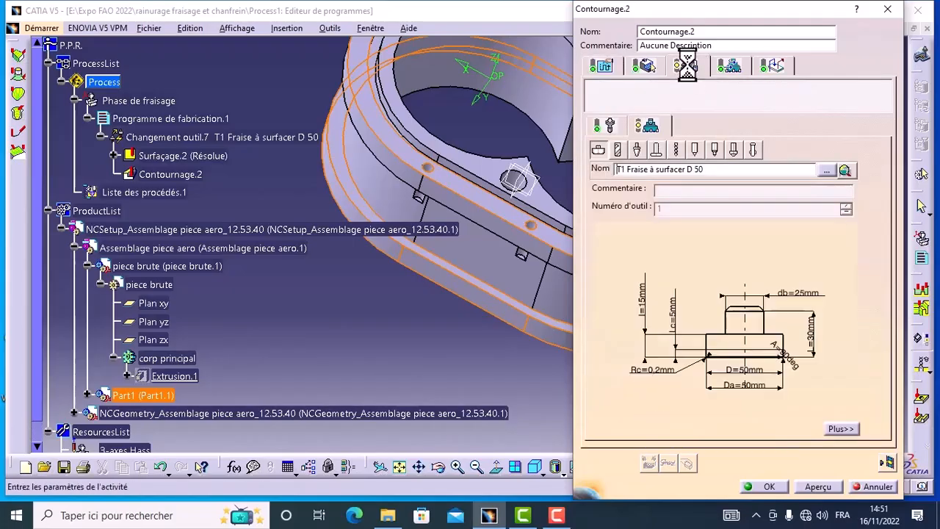
left_click(618, 151)
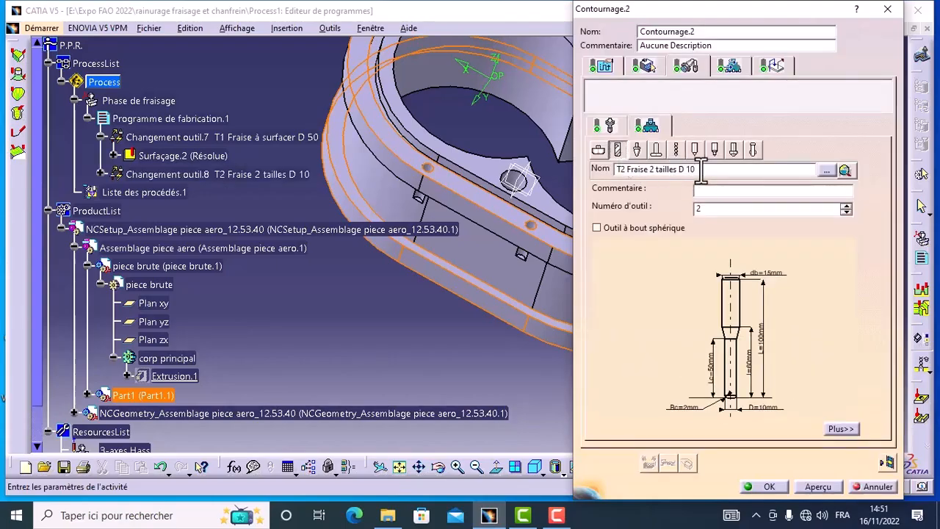
key("BackSpace")
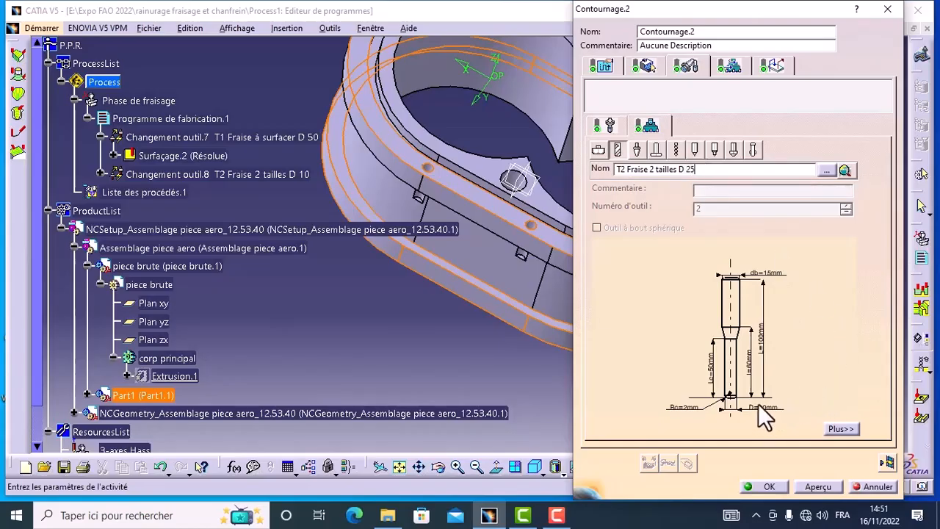
left_click(596, 150)
left_click(617, 151)
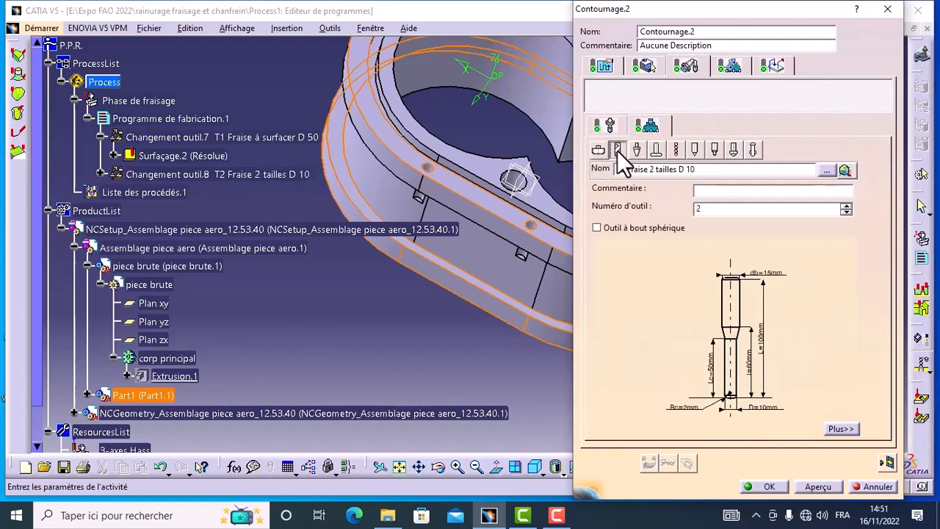
Set the end mill's nominal diameter to 25 mm and keep its corner radius at 2 mm.
double_click(756, 410)
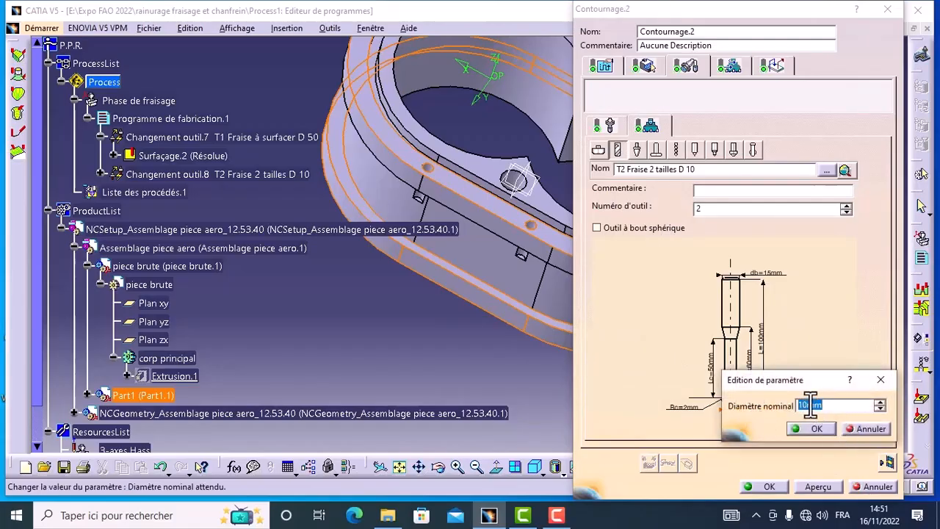
key("BackSpace")
key("BackSpace")
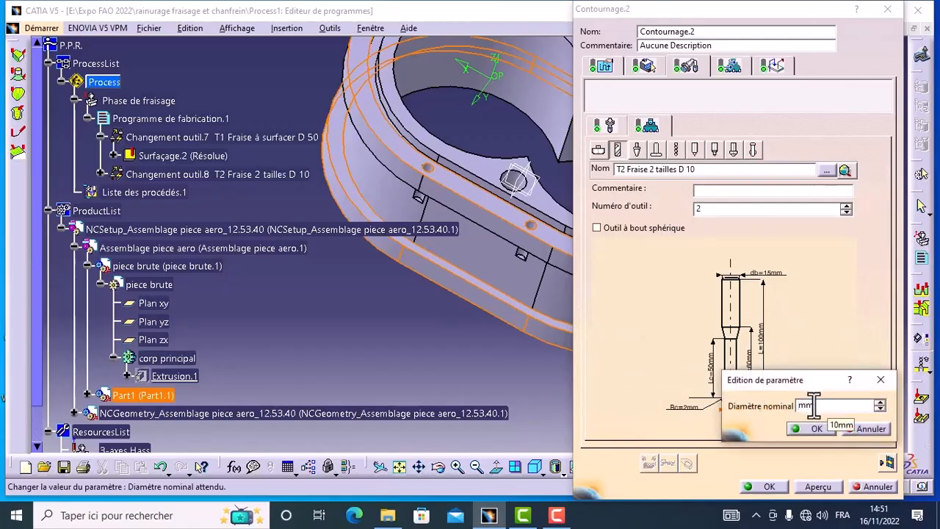
left_click(800, 428)
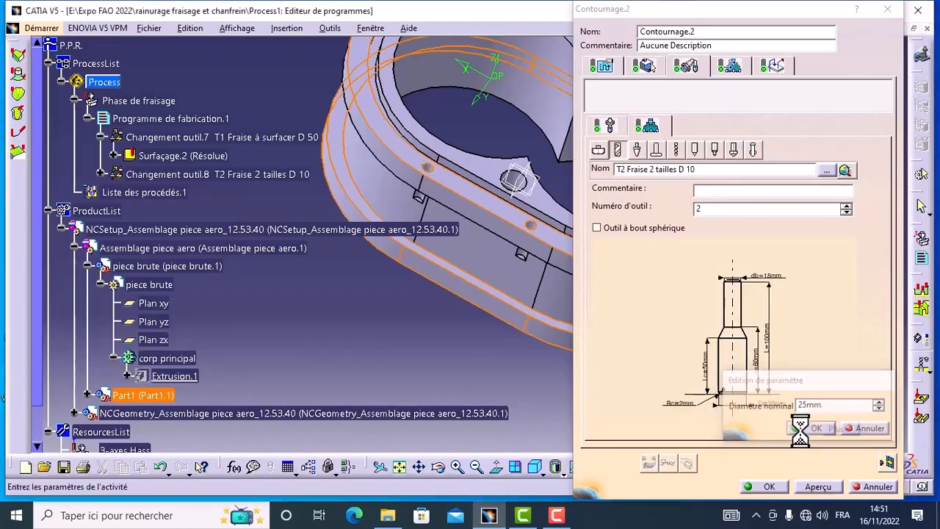
double_click(683, 404)
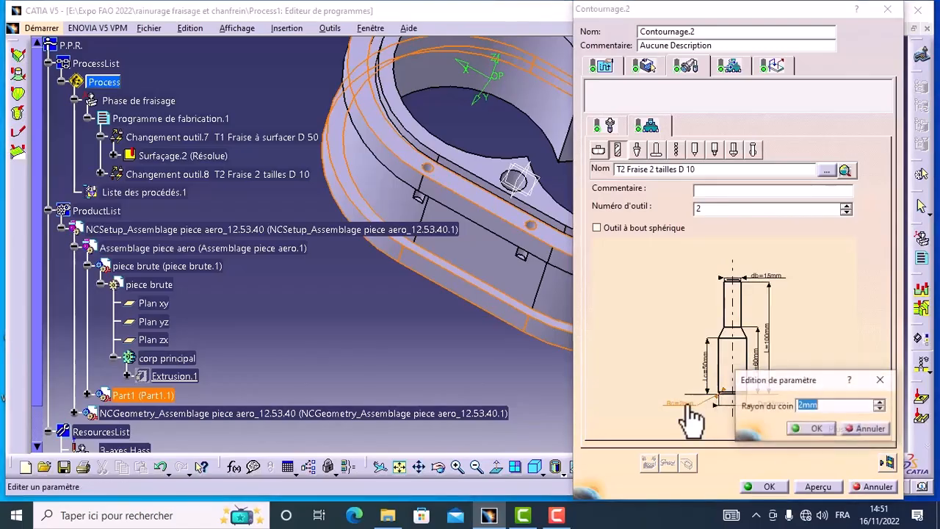
left_click(808, 431)
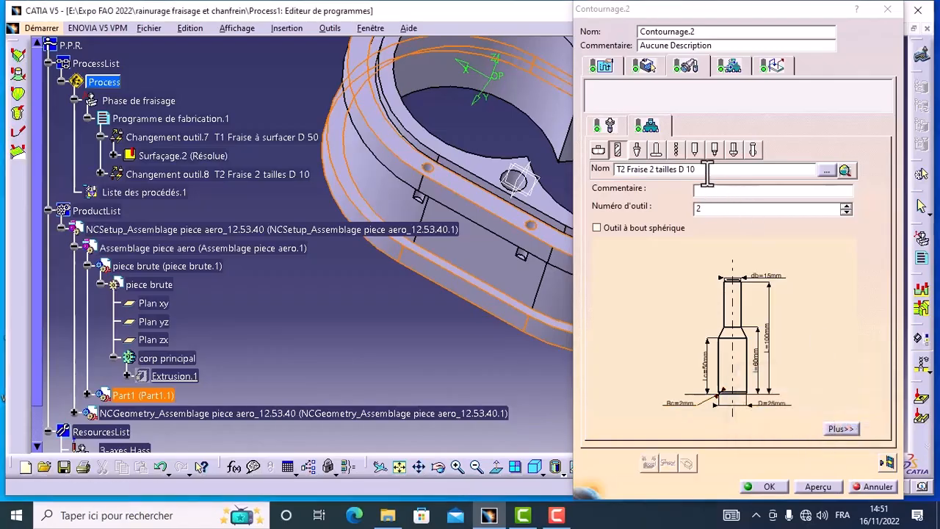
Rename the contouring tool as T2 Fraise 2 tailles D 25.
key("BackSpace")
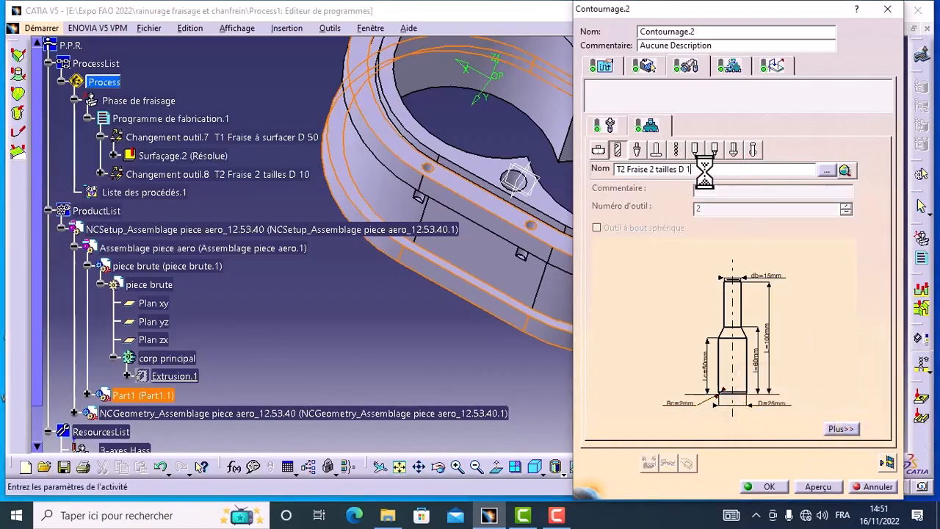
type("25")
left_click(730, 67)
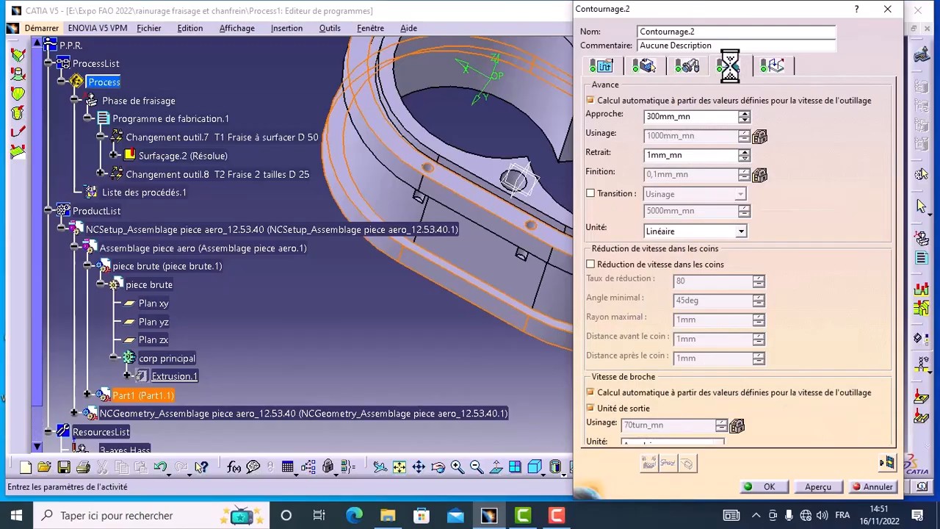
Review the contouring's Approche macro and its available modes, keeping Horizontal horizontal axial.
left_click(780, 67)
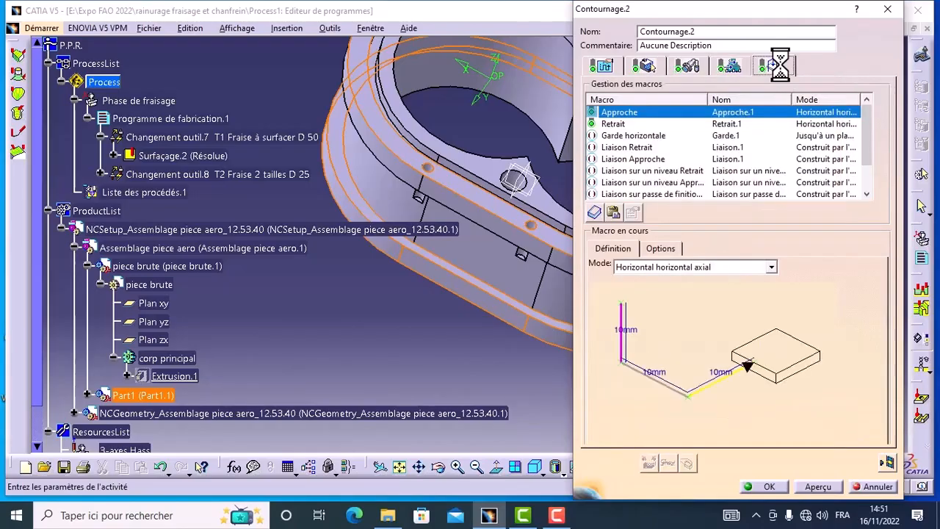
right_click(617, 125)
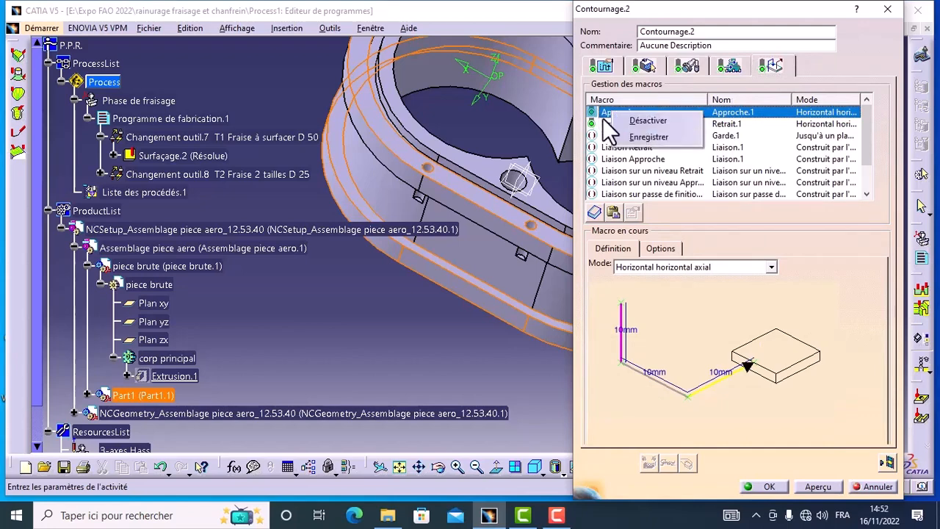
left_click(817, 251)
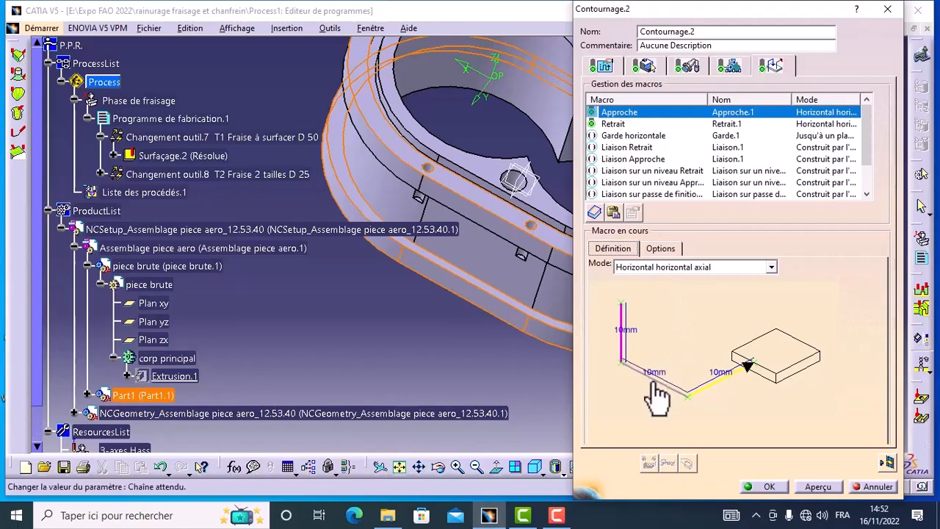
left_click(772, 267)
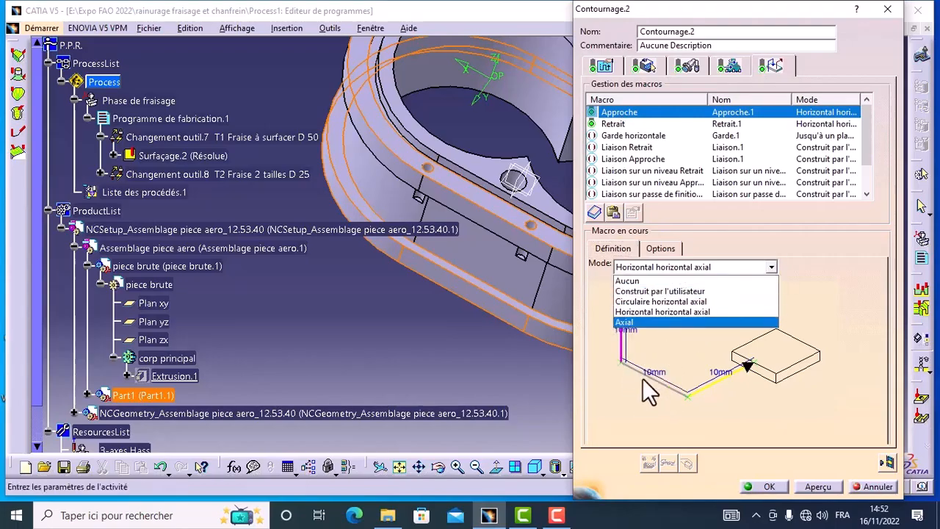
left_click(806, 295)
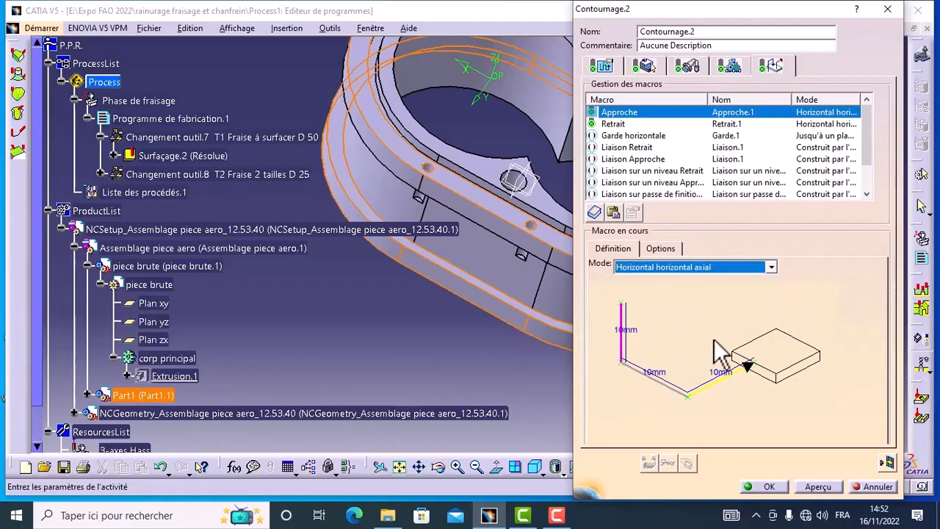
Activate the approach path's middle horizontal segment, deactivate it again, and display the Retrait macro's definition.
right_click(649, 374)
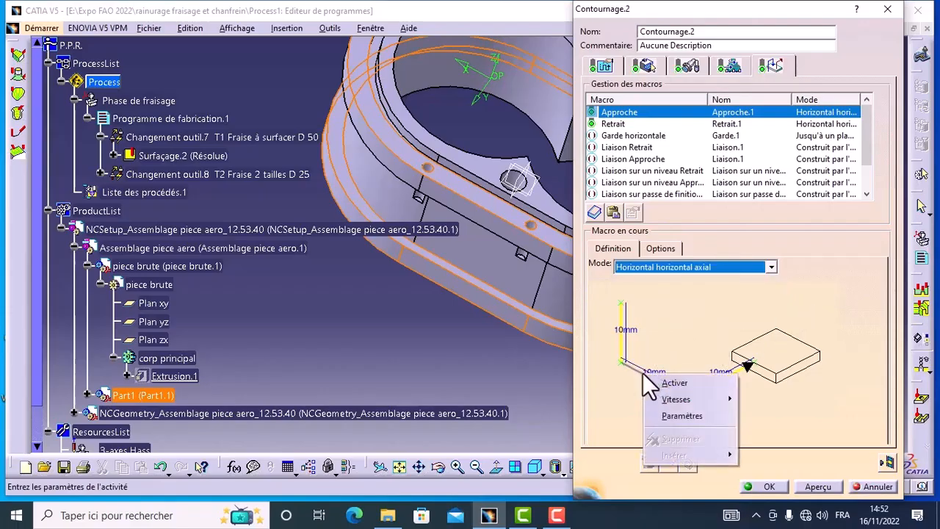
left_click(668, 385)
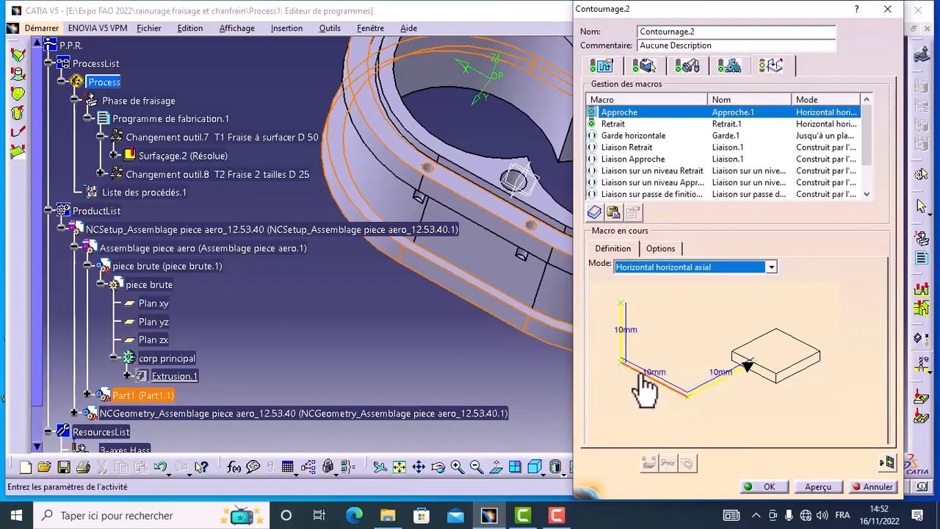
right_click(644, 373)
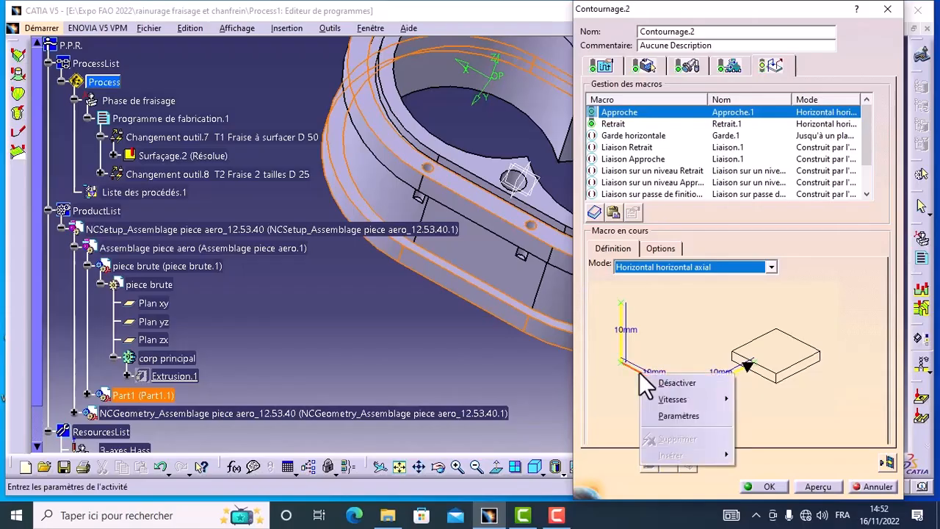
left_click(676, 382)
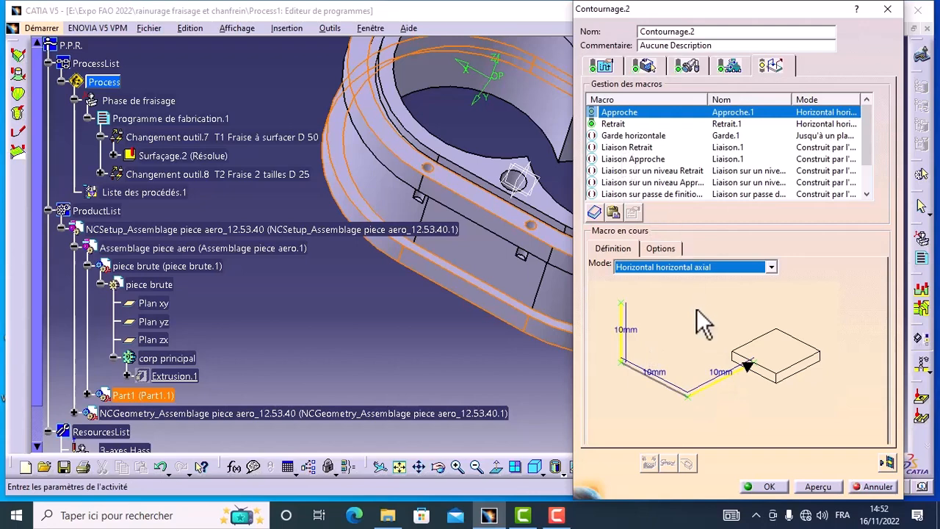
left_click(613, 124)
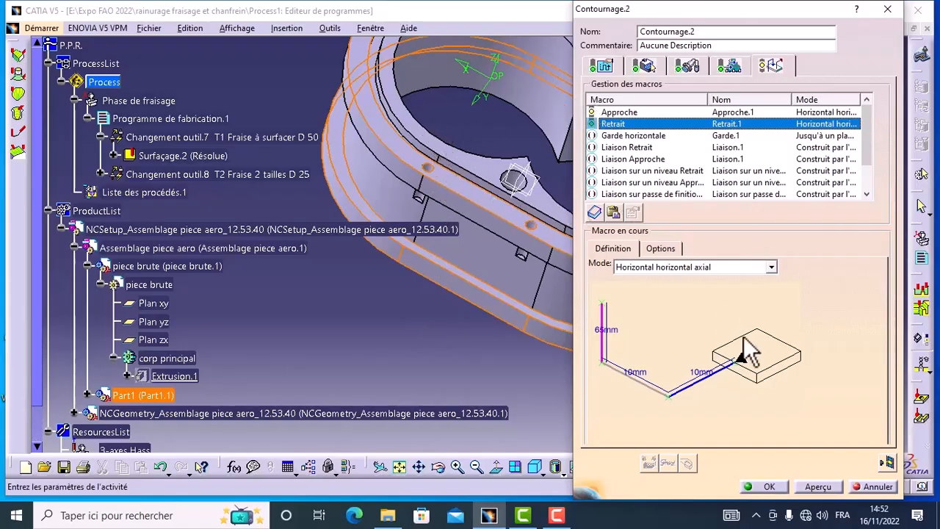
Compute the contouring tool path and play the full material-removal video simulation of the program, then close the replay.
left_click(886, 462)
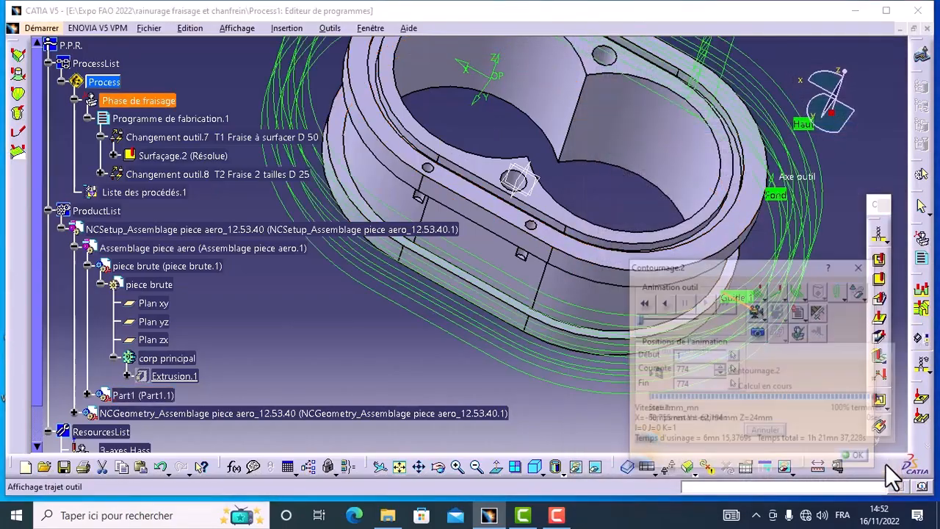
left_click(760, 317)
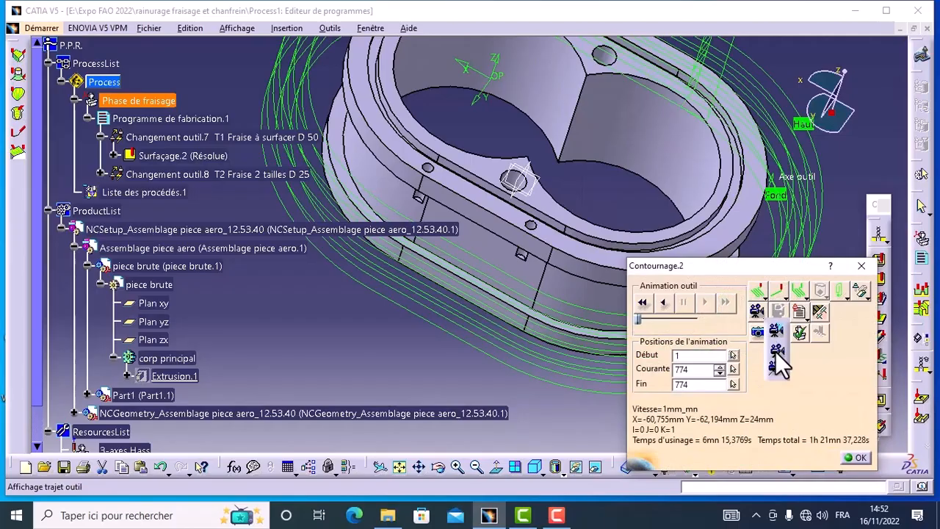
left_click(775, 350)
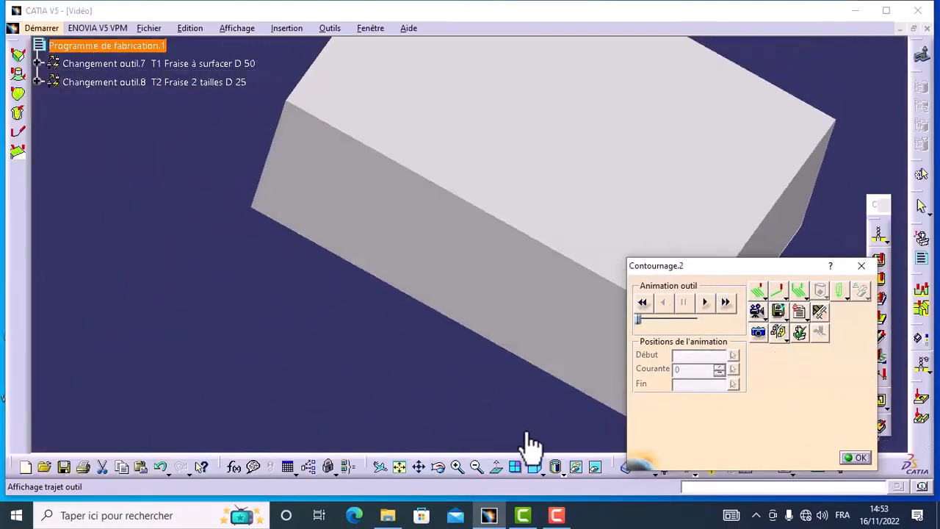
left_click(475, 469)
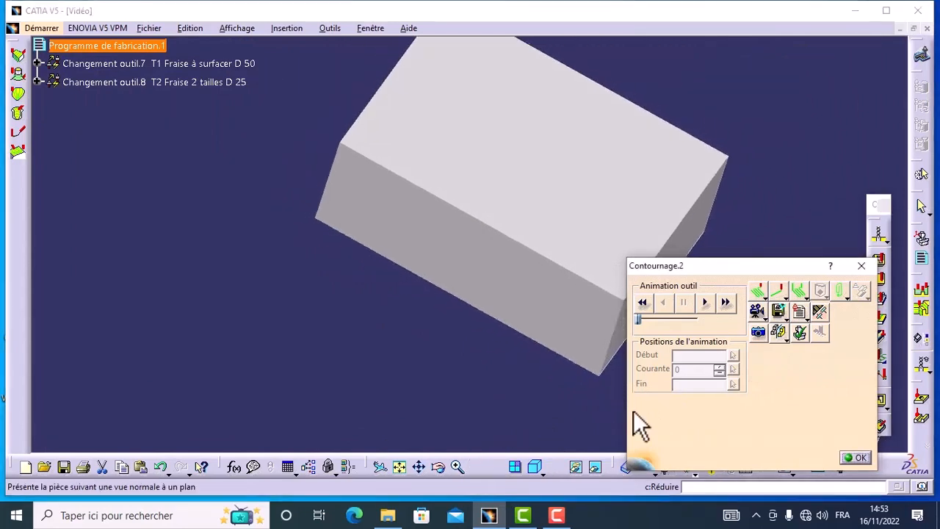
left_click(703, 303)
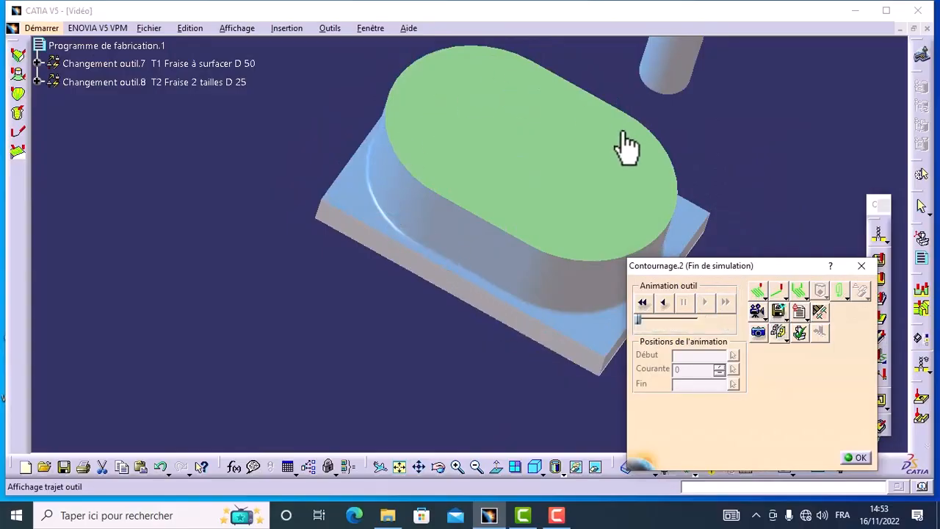
left_click(861, 458)
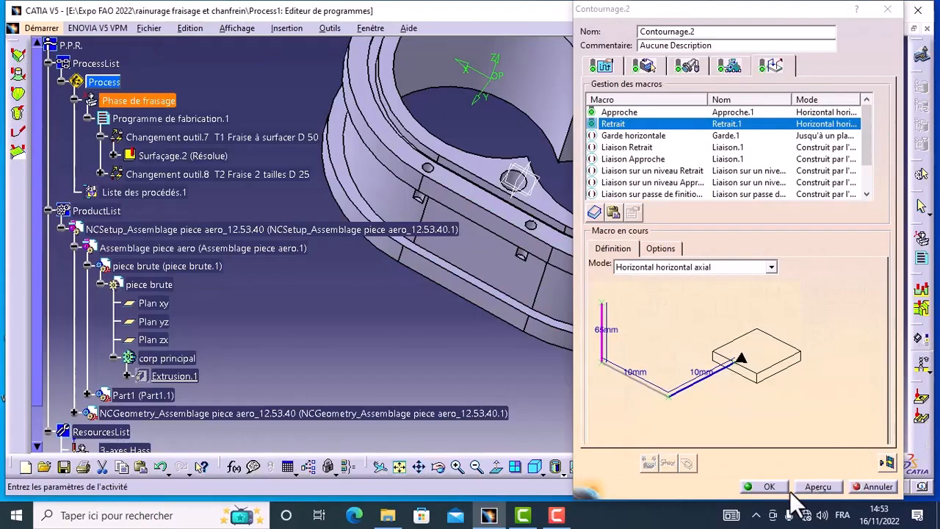
Accept the contouring operation and insert a Rainurage operation after it in the manufacturing program.
left_click(768, 486)
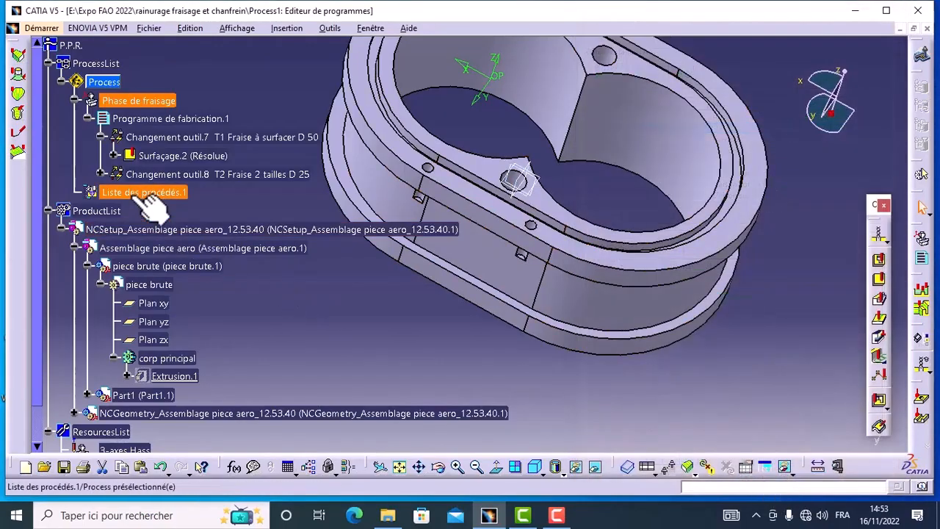
left_click(100, 174)
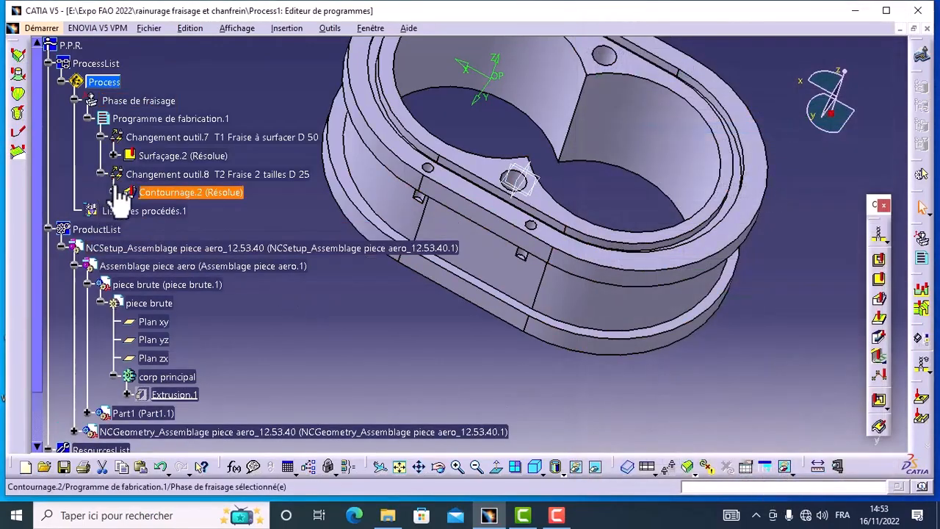
left_click(208, 196)
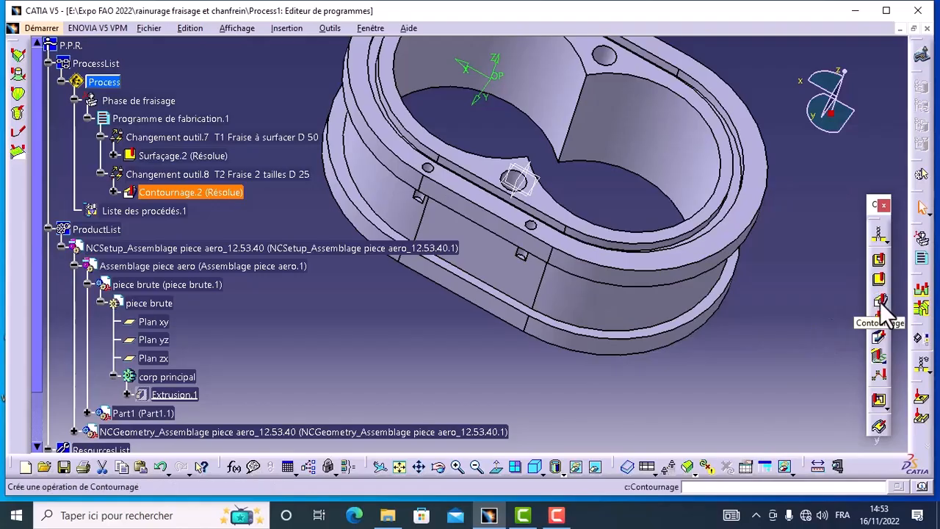
left_click(881, 340)
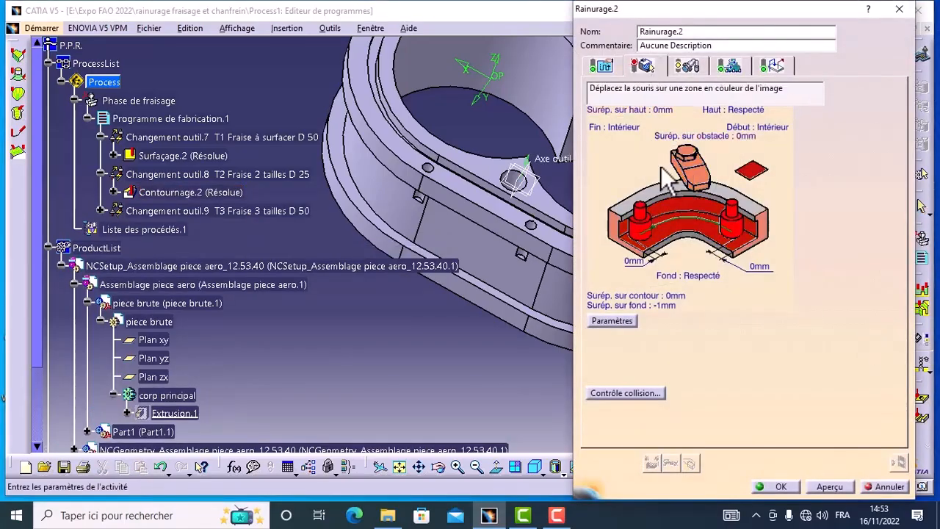
Define the Rainurage guide by face belt, selecting the recessed outer wall faces all around between the two flanges.
right_click(695, 209)
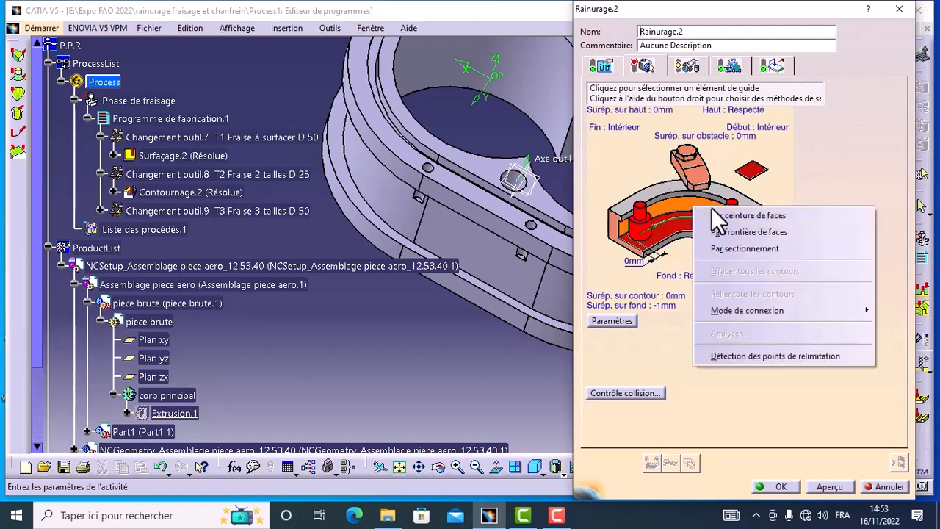
left_click(748, 215)
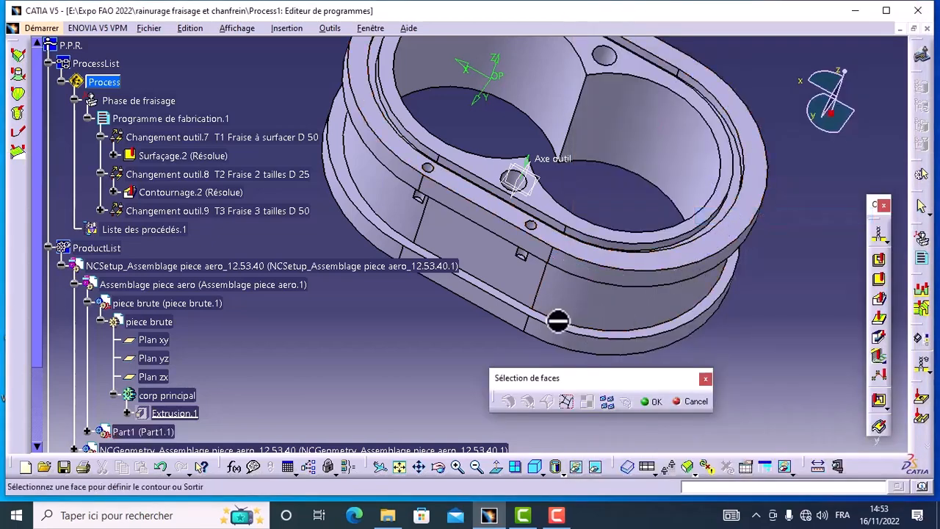
left_click(588, 305)
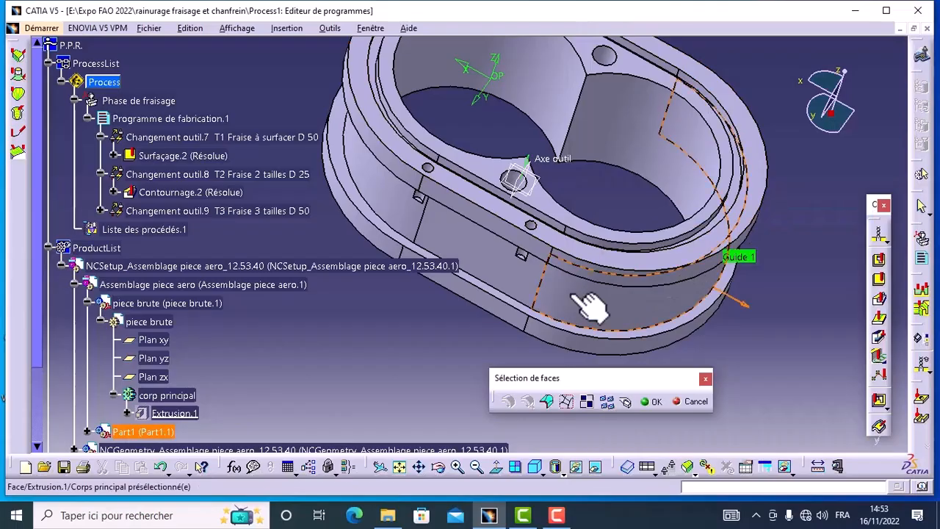
left_click(518, 277)
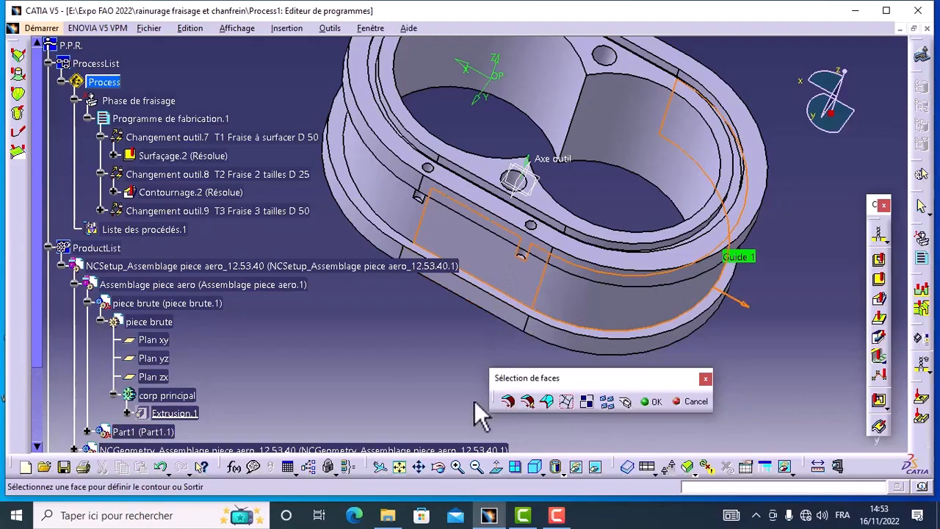
left_click(384, 199)
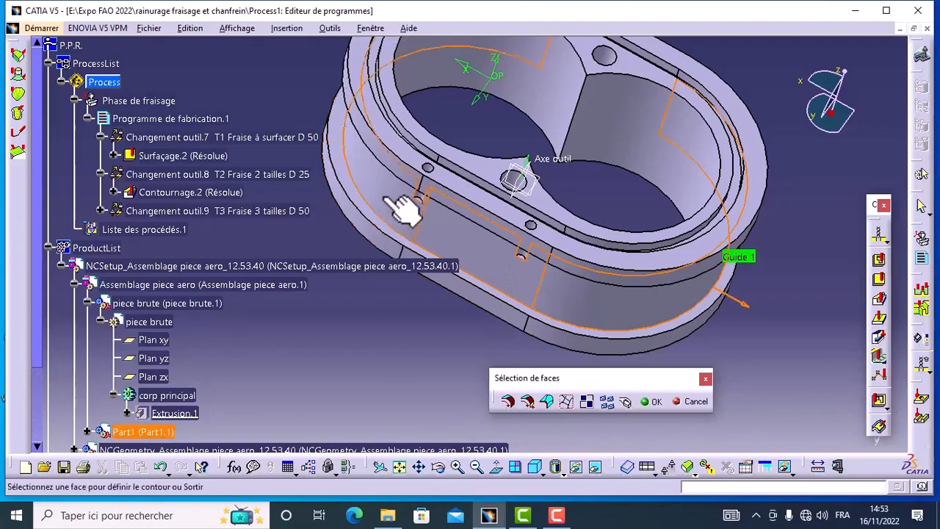
left_click(439, 467)
left_click_drag(405, 171, 481, 291)
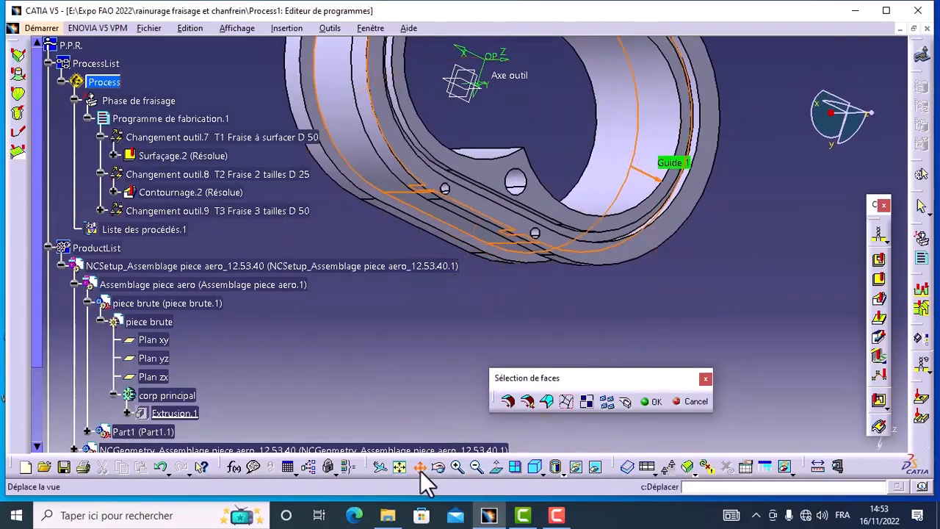
left_click(420, 467)
left_click_drag(671, 154, 677, 309)
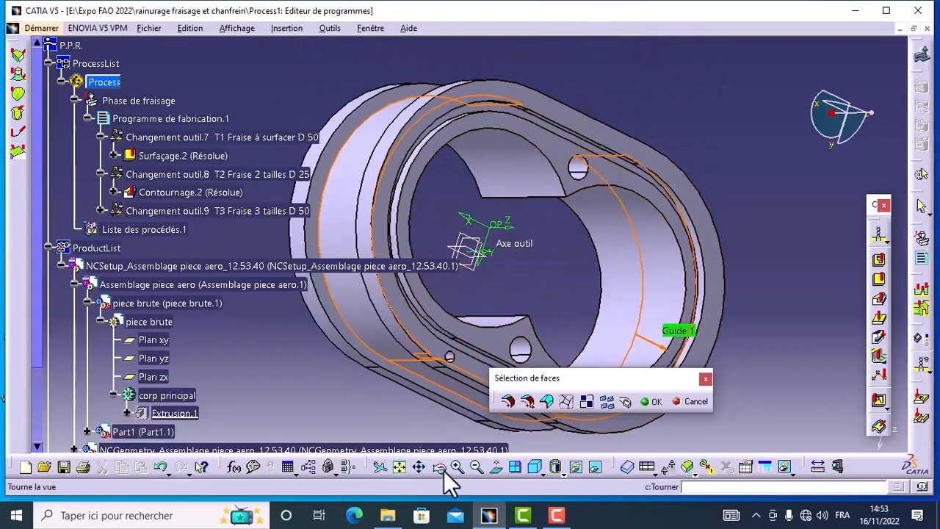
left_click(440, 473)
left_click_drag(378, 179, 484, 293)
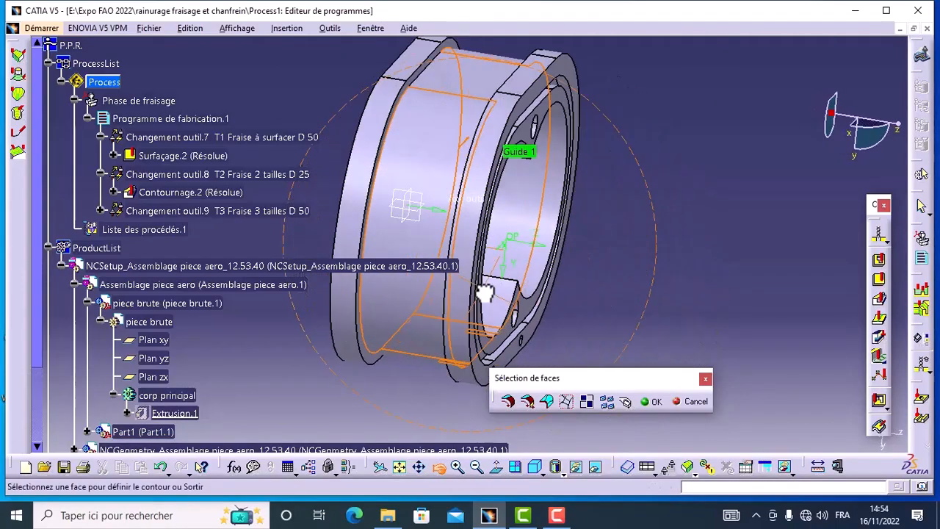
left_click(489, 82)
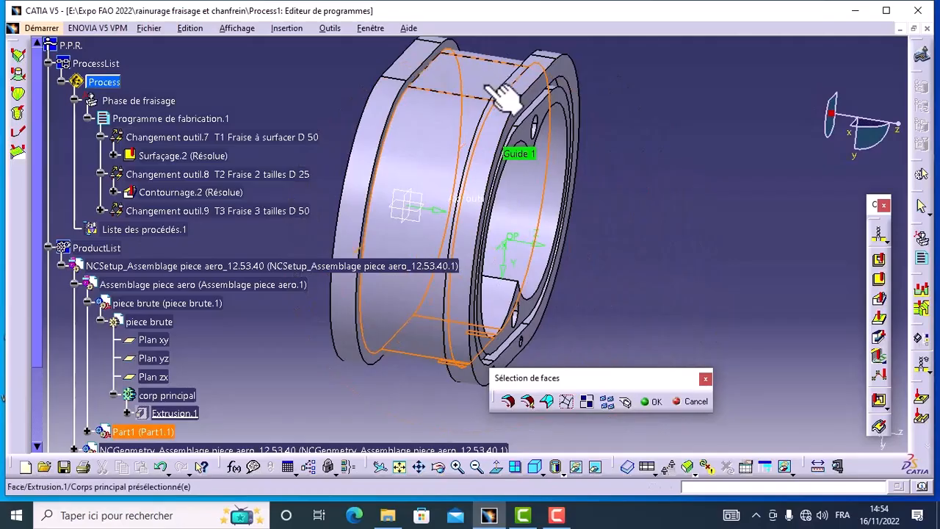
left_click(647, 401)
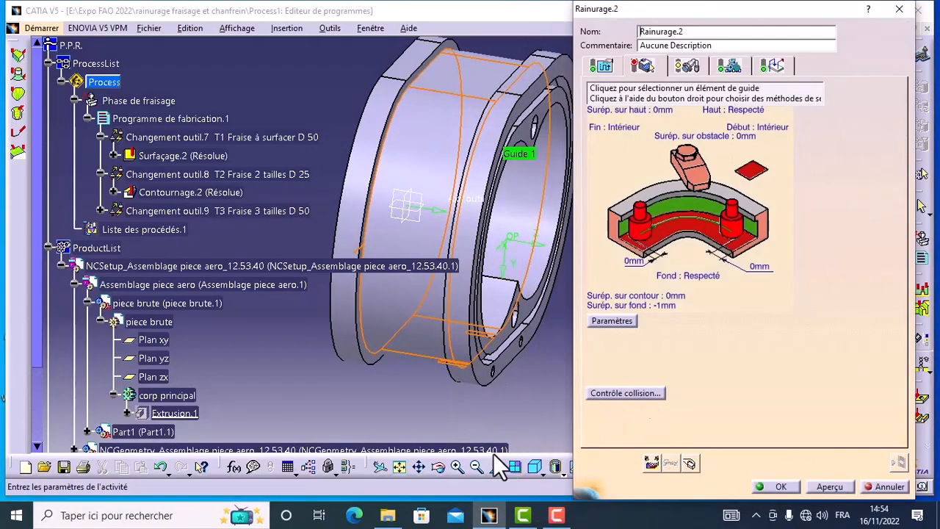
Define the groove's bottom (Fond) as the lower flange's flat face facing the groove.
left_click(439, 467)
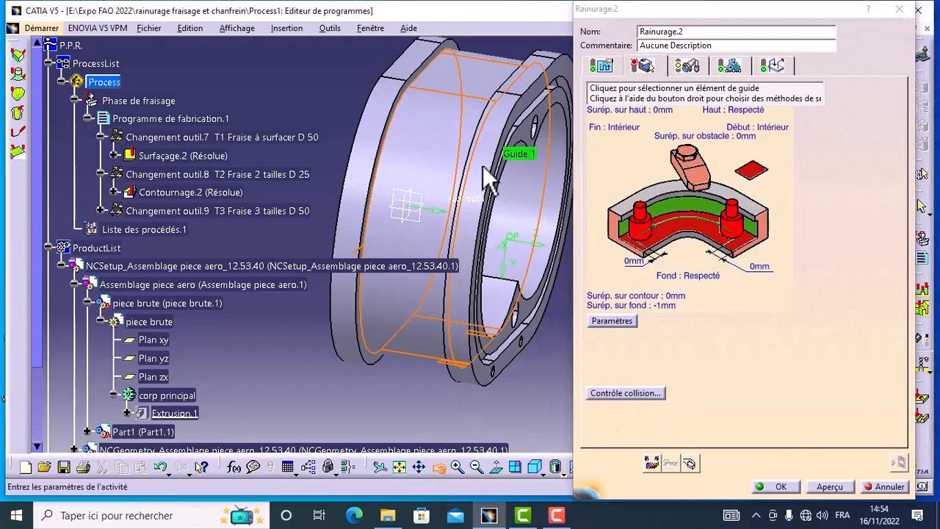
left_click_drag(482, 165, 351, 111)
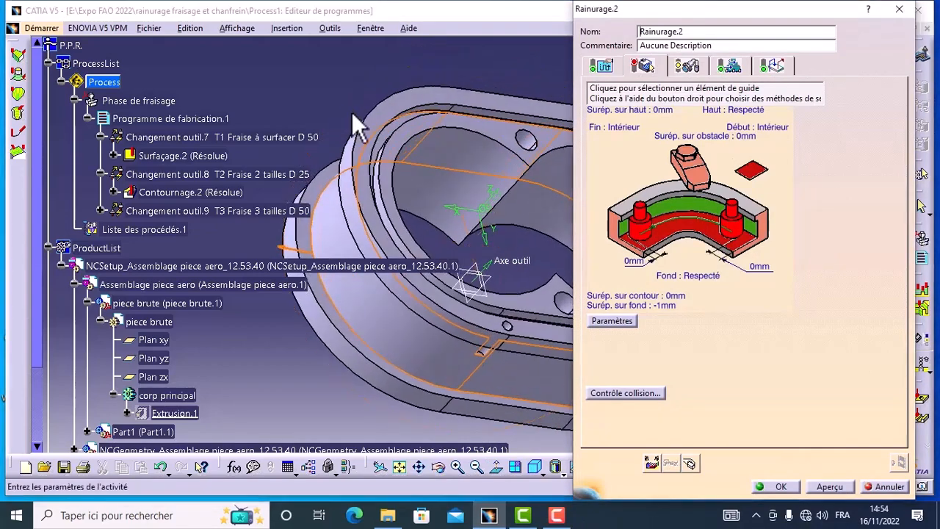
left_click(687, 224)
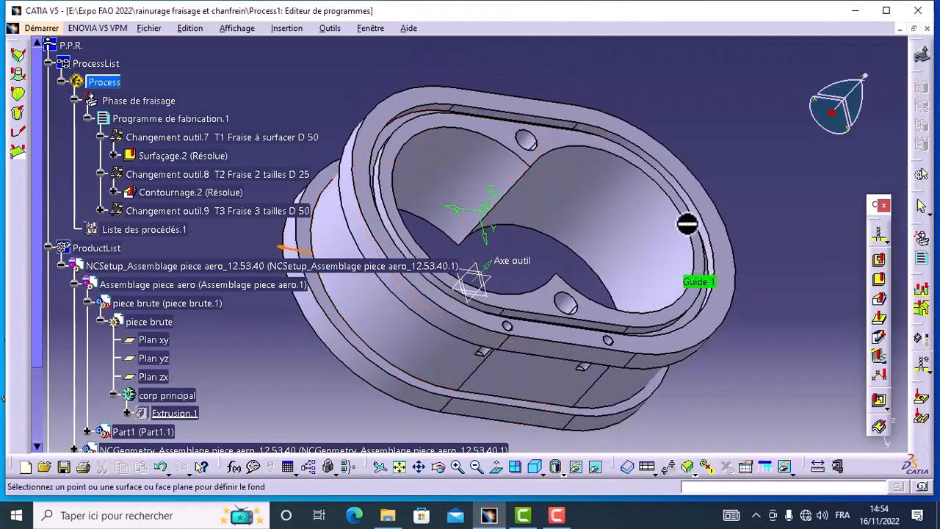
left_click(579, 411)
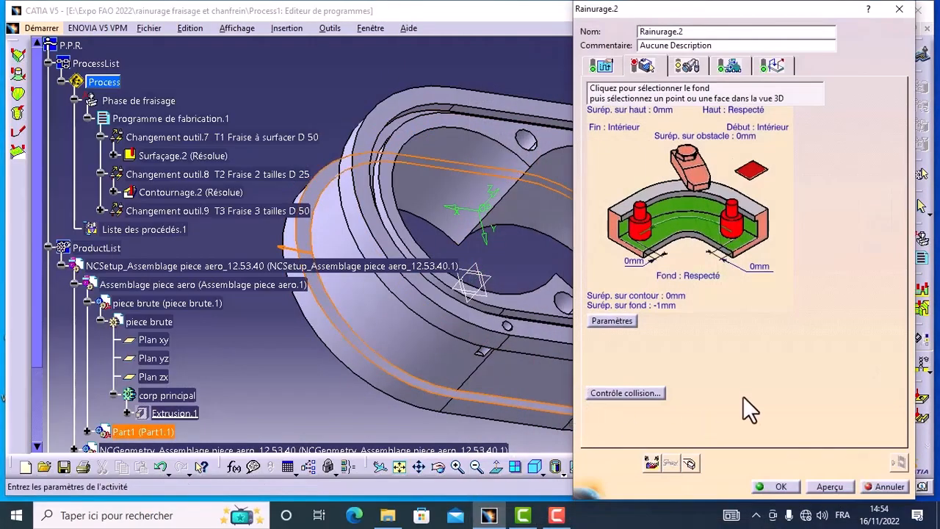
Define the groove's top (Haut) as the underside of the upper flange.
left_click(758, 176)
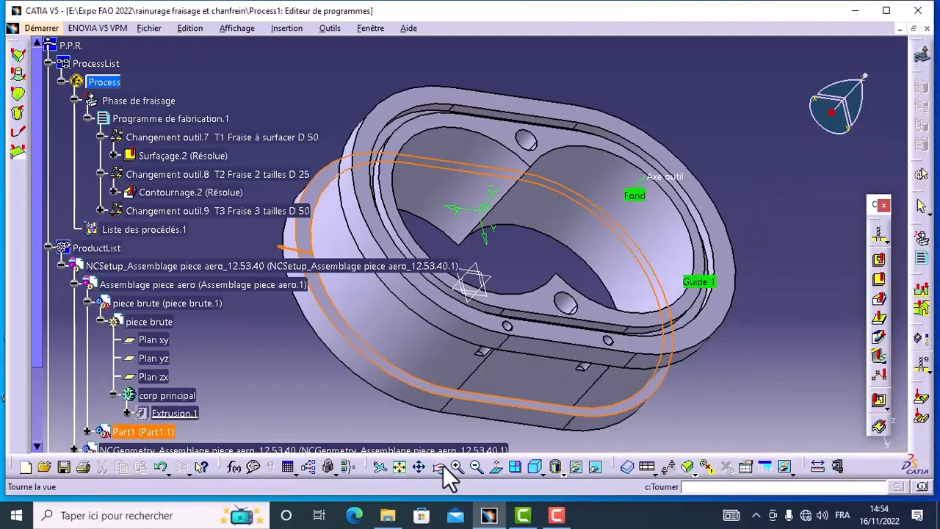
left_click(438, 468)
left_click_drag(546, 348, 610, 172)
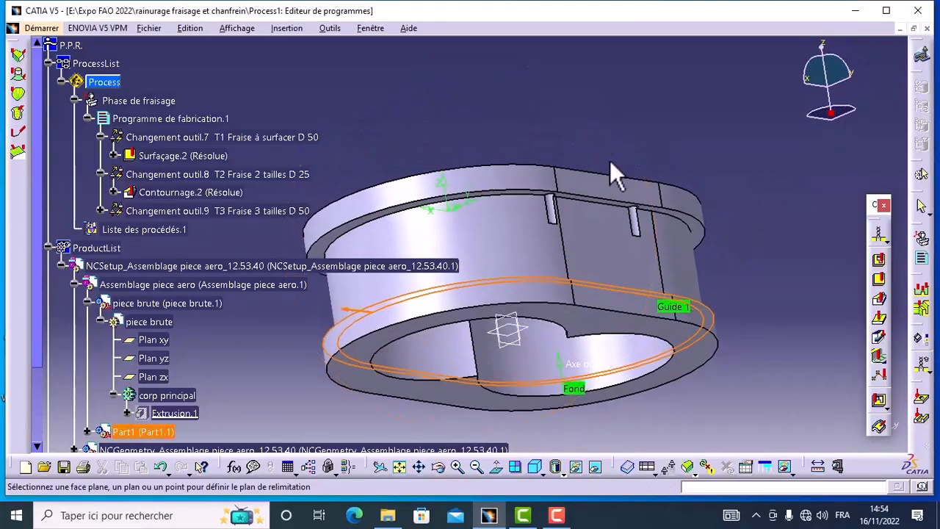
left_click(697, 224)
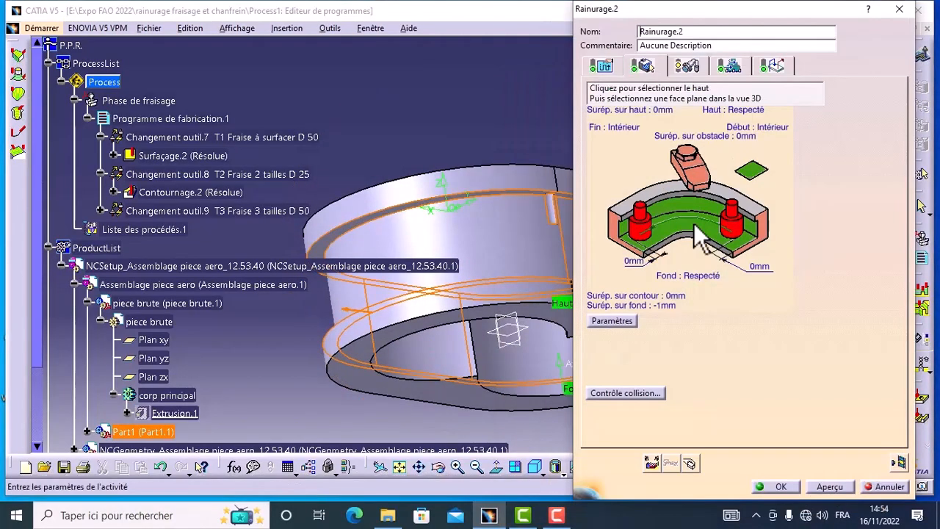
Set the groove milling's offset on bottom (Surép. sur fond) to 0 mm.
double_click(665, 307)
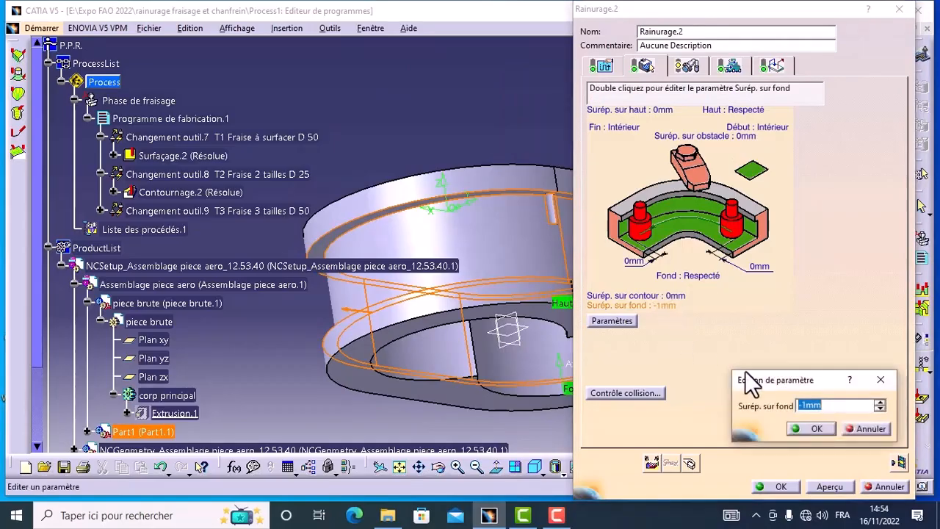
left_click(810, 405)
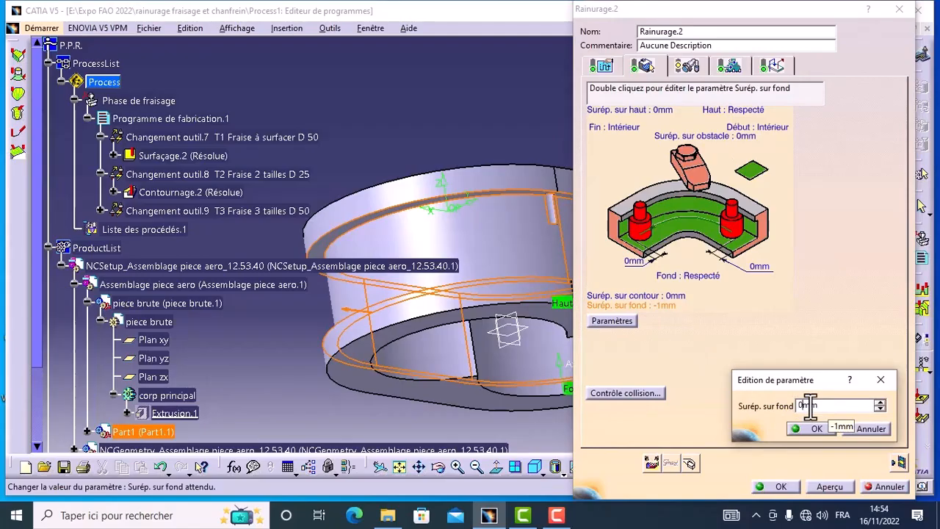
left_click(806, 430)
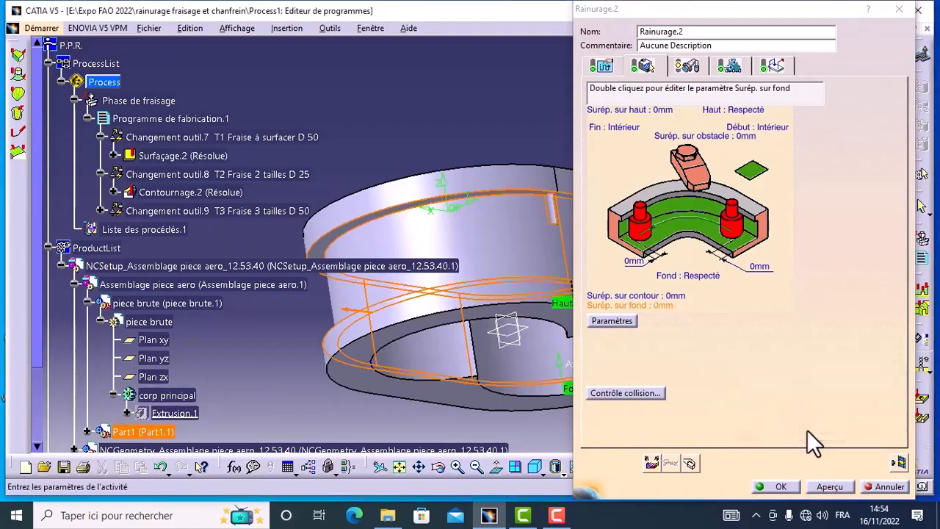
Review the groove milling's machining strategy, radial and axial passes, T-slot cutter definition, and feed and spindle speed settings.
left_click(604, 66)
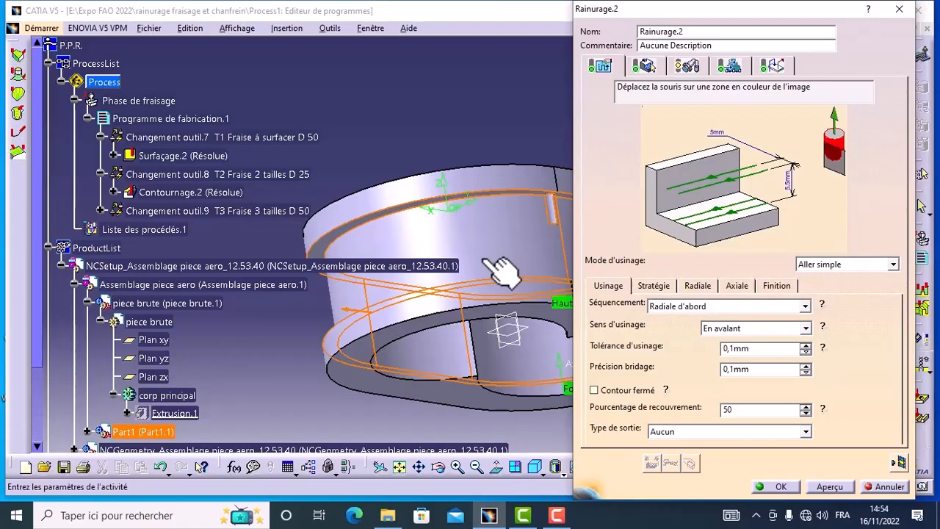
left_click(697, 285)
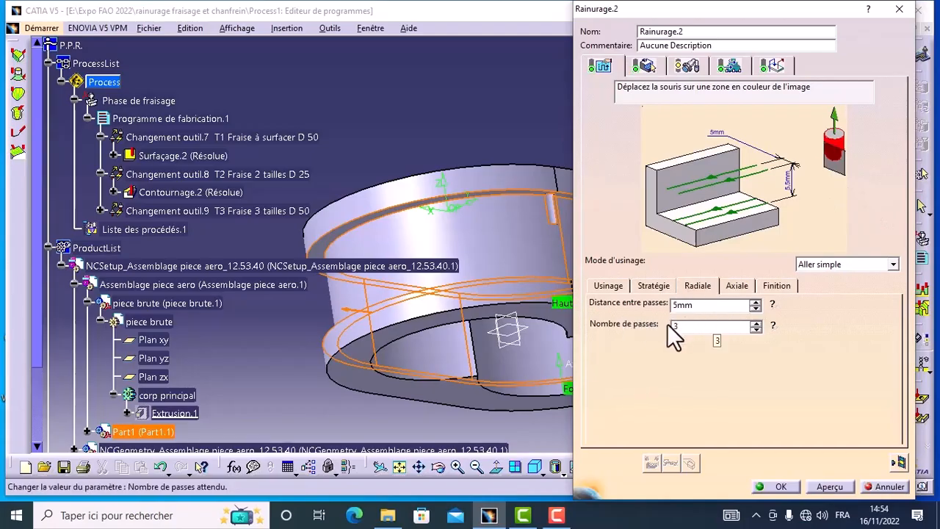
left_click(737, 286)
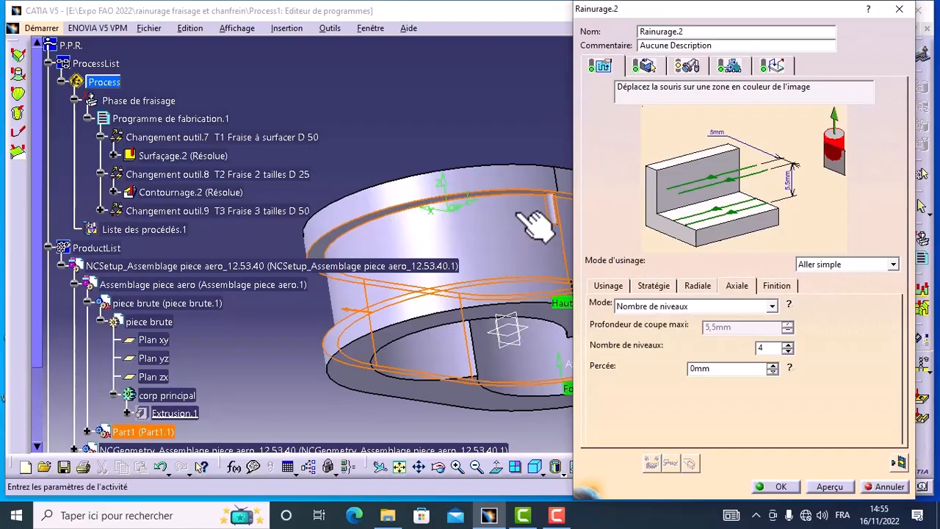
left_click(686, 64)
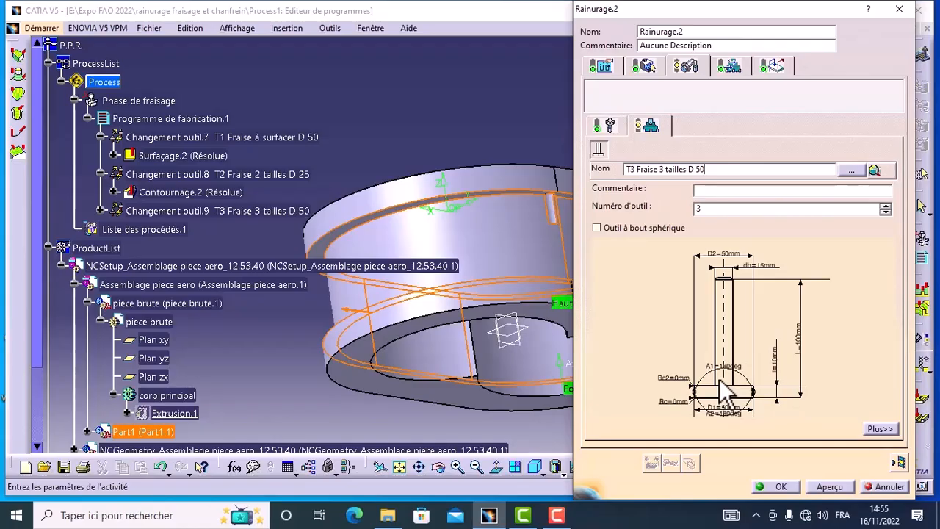
left_click(730, 67)
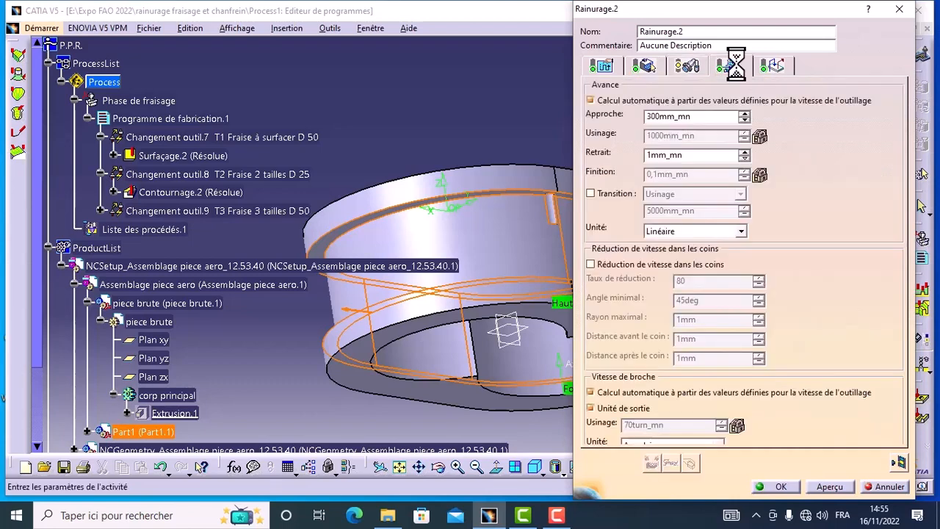
Review the groove milling's approach and retract macros and its T-slot cutter definition.
left_click(777, 63)
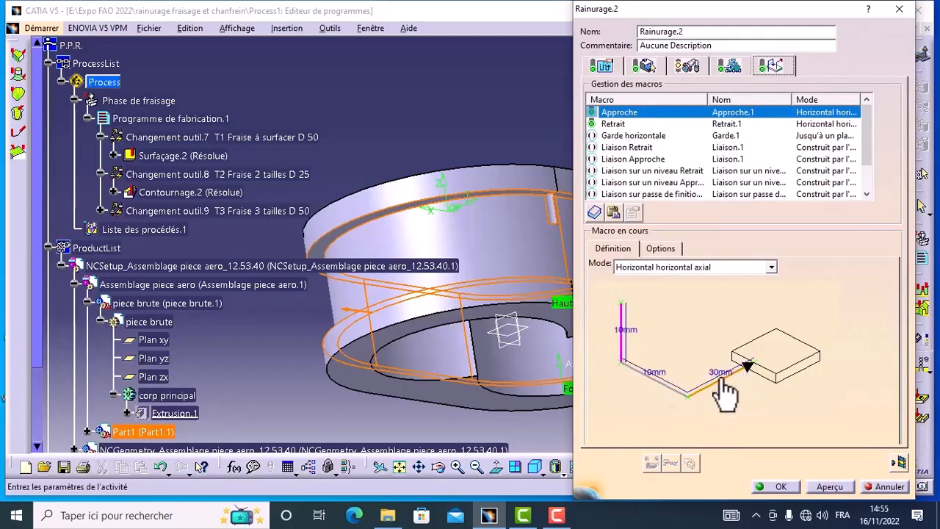
left_click(685, 65)
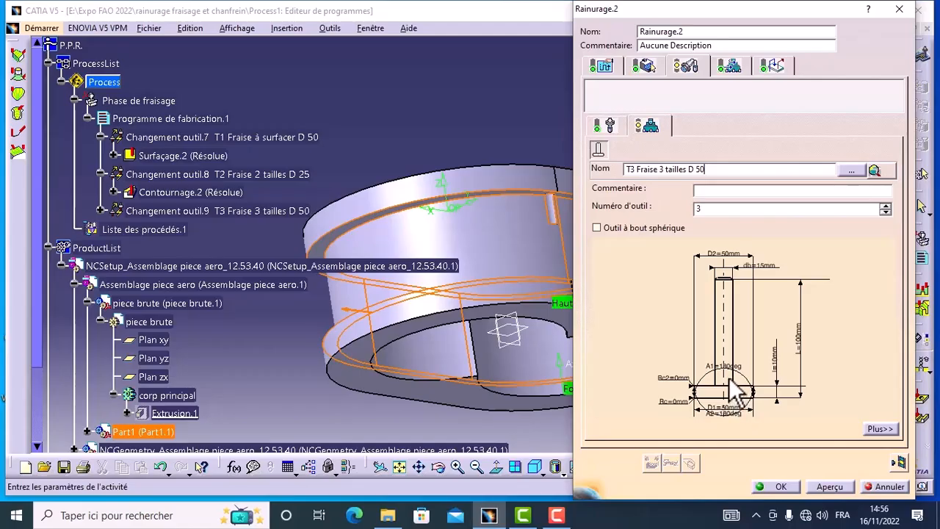
left_click(774, 68)
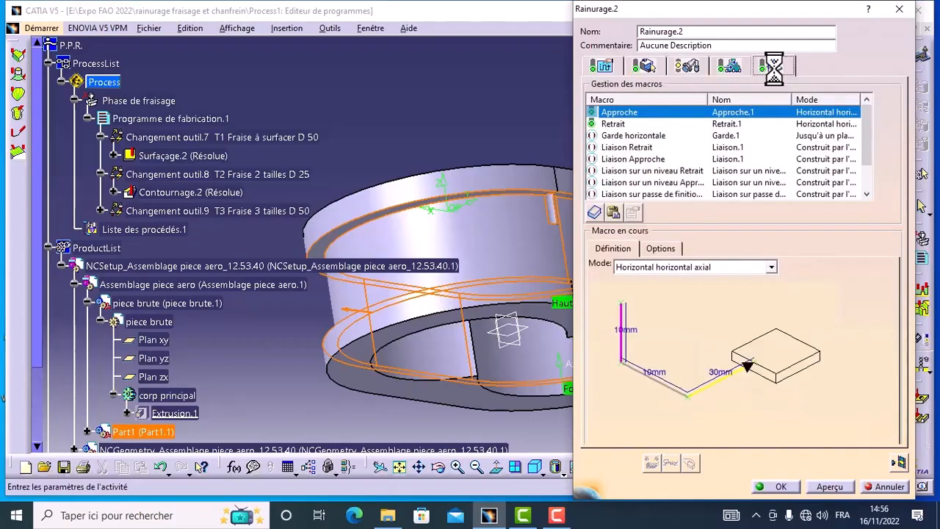
left_click(612, 124)
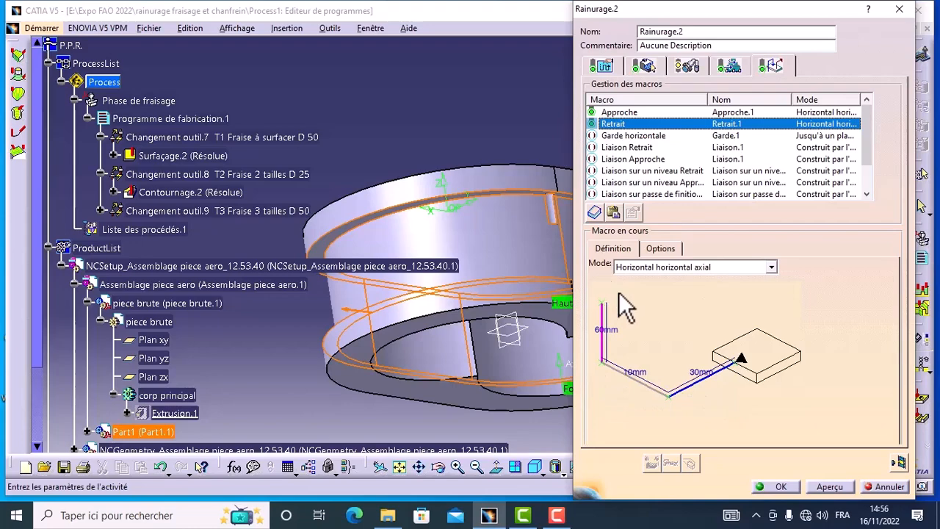
Compute the groove milling tool path, play the material-removal video of the program from the raw stock, and validate the operation.
left_click(898, 463)
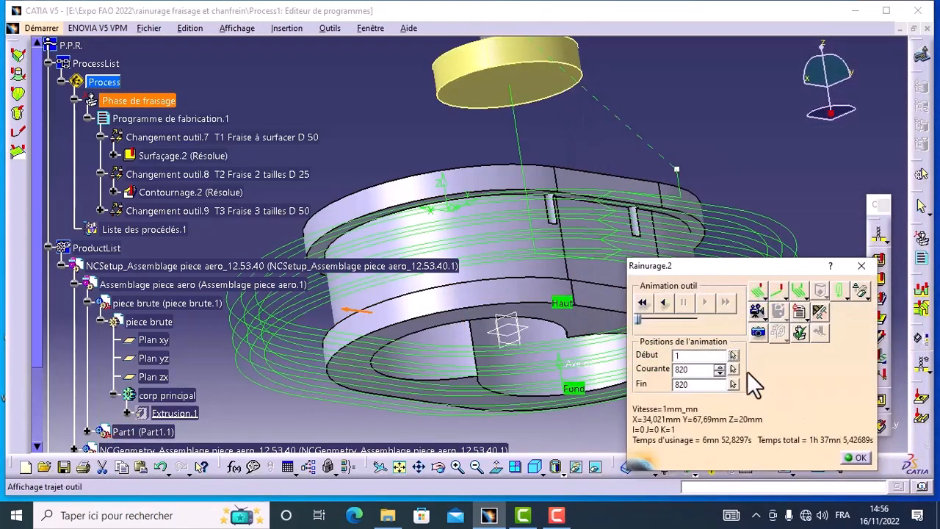
left_click(763, 317)
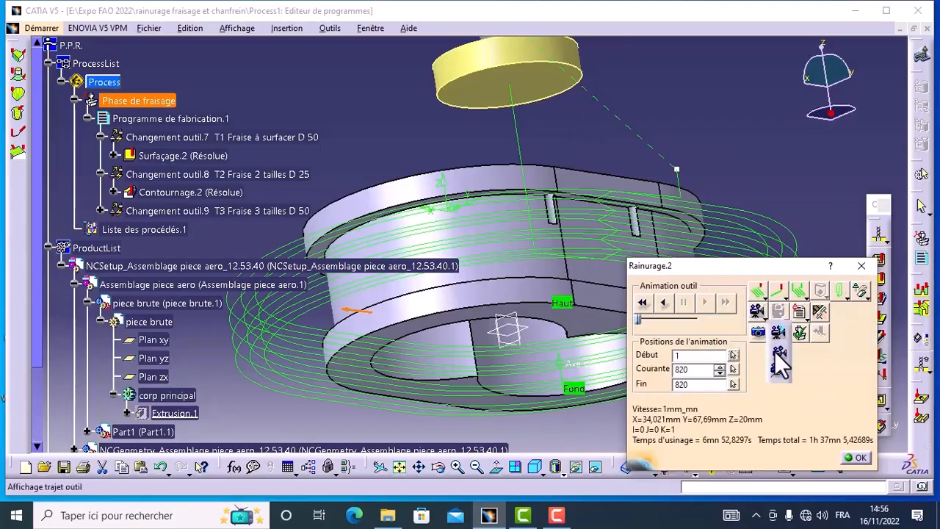
left_click(777, 353)
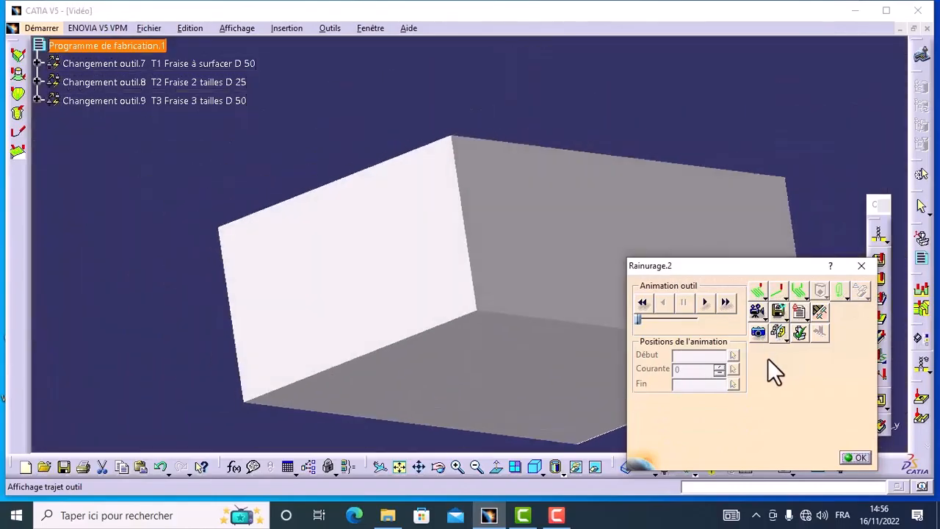
left_click(438, 467)
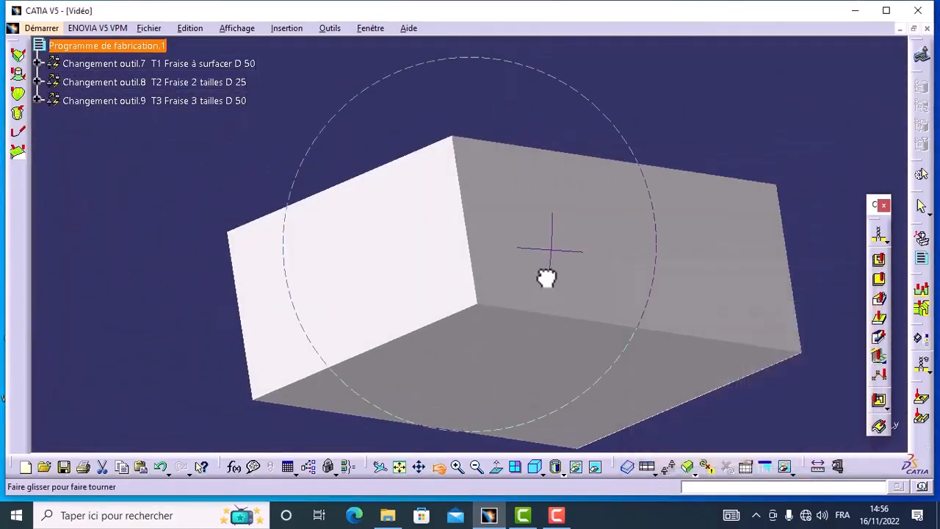
left_click_drag(545, 272, 444, 380)
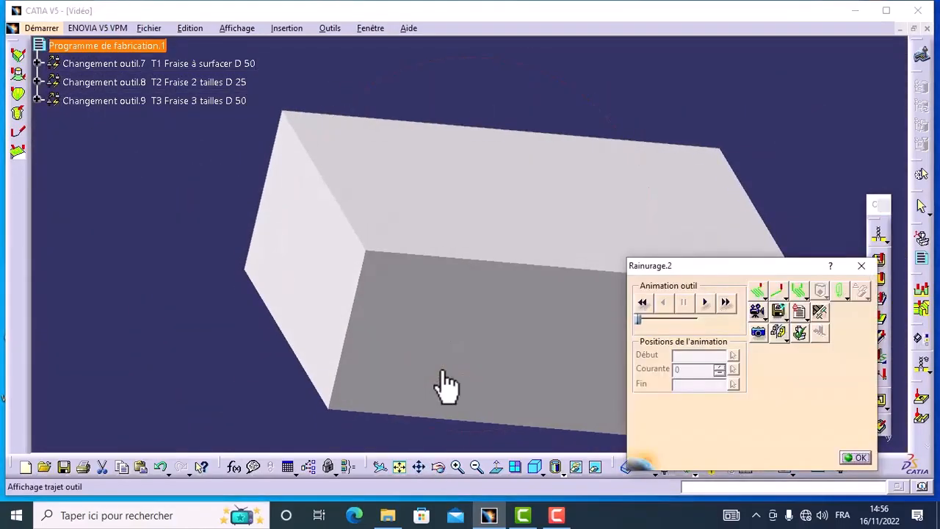
left_click(705, 303)
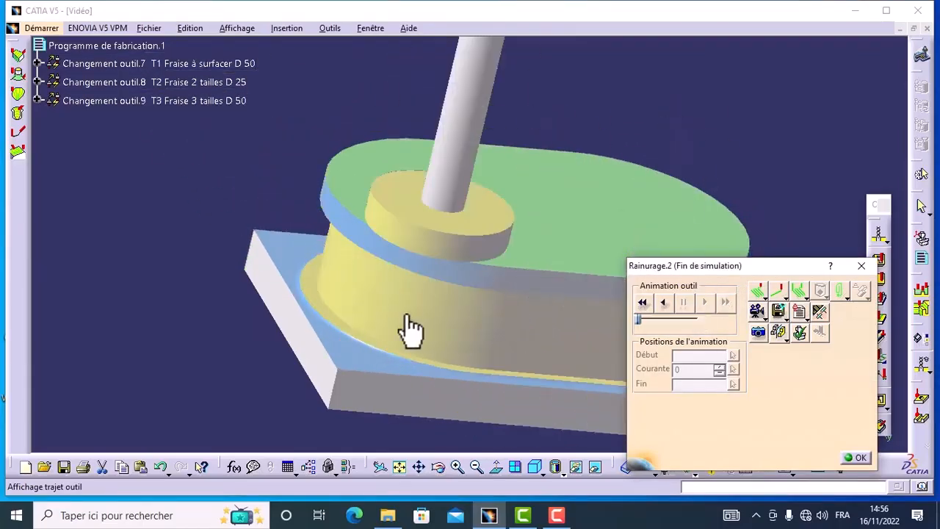
left_click(856, 459)
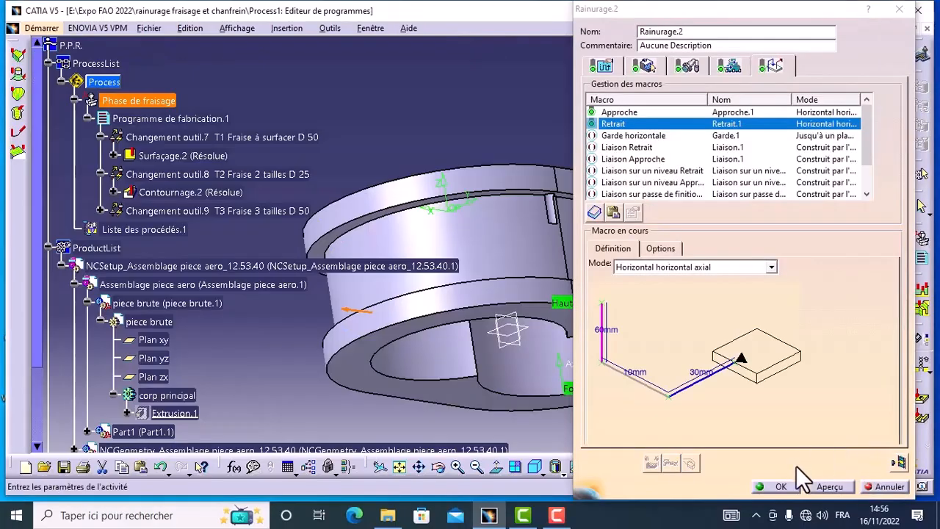
left_click(781, 487)
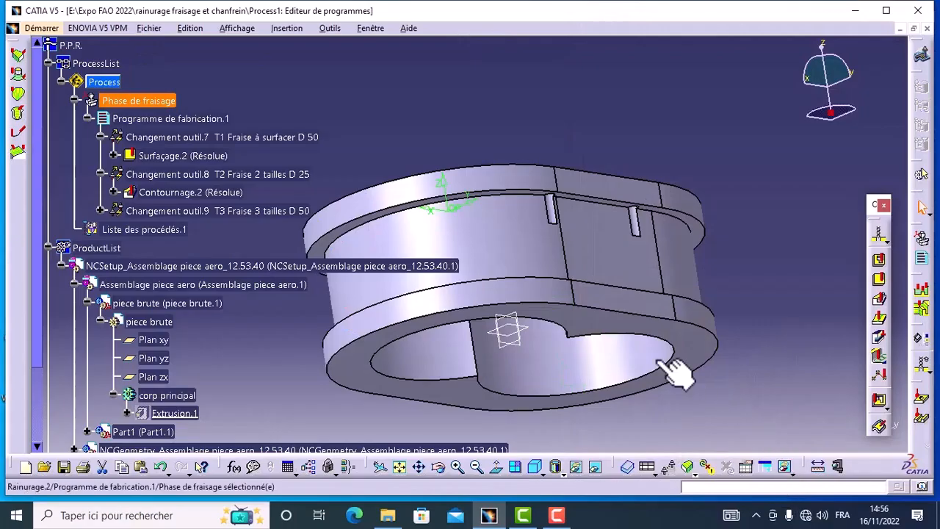
left_click(101, 212)
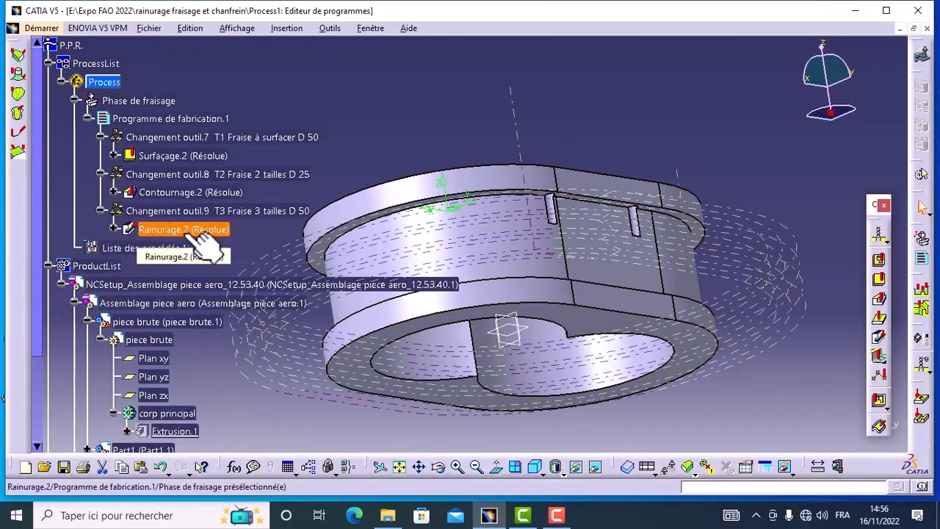
Add a curve following operation (Suivi de courbe) after the groove milling in the manufacturing program.
left_click(476, 468)
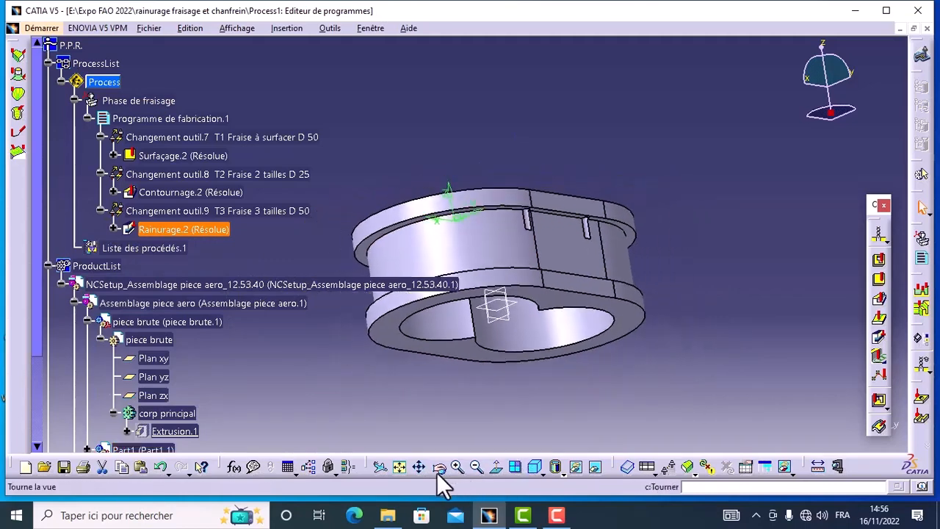
middle_click_drag(574, 246, 436, 381)
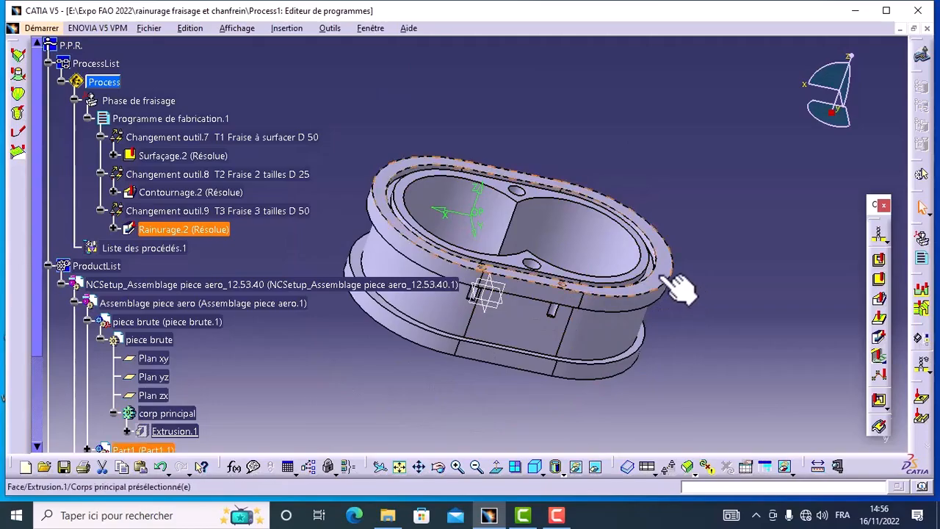
left_click(881, 321)
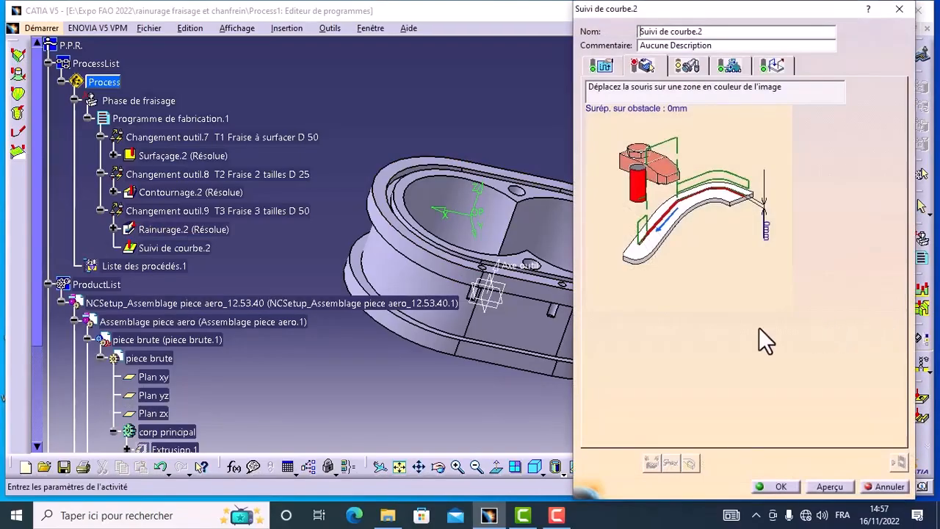
Define the curve following guide as the closed edge loop of the narrow groove in the part's top face, propagating along the edge belt.
left_click(440, 468)
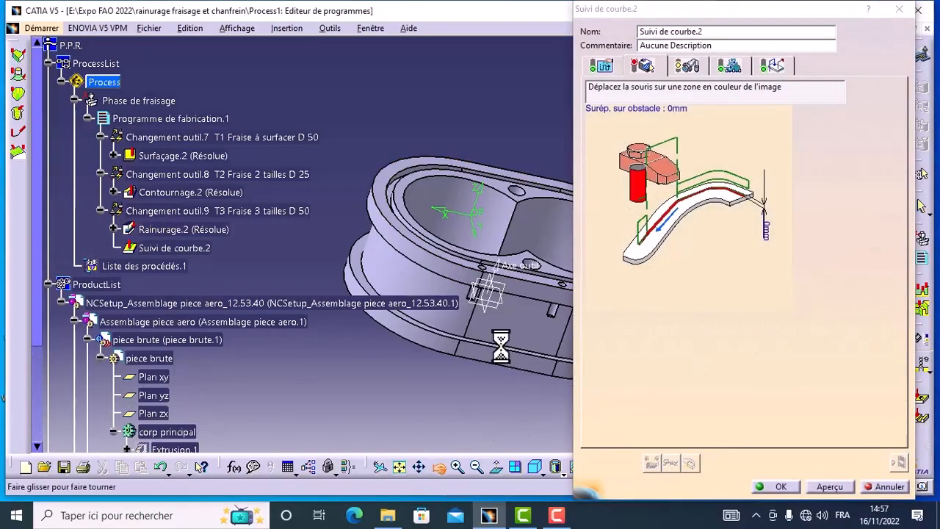
left_click_drag(516, 315, 485, 367)
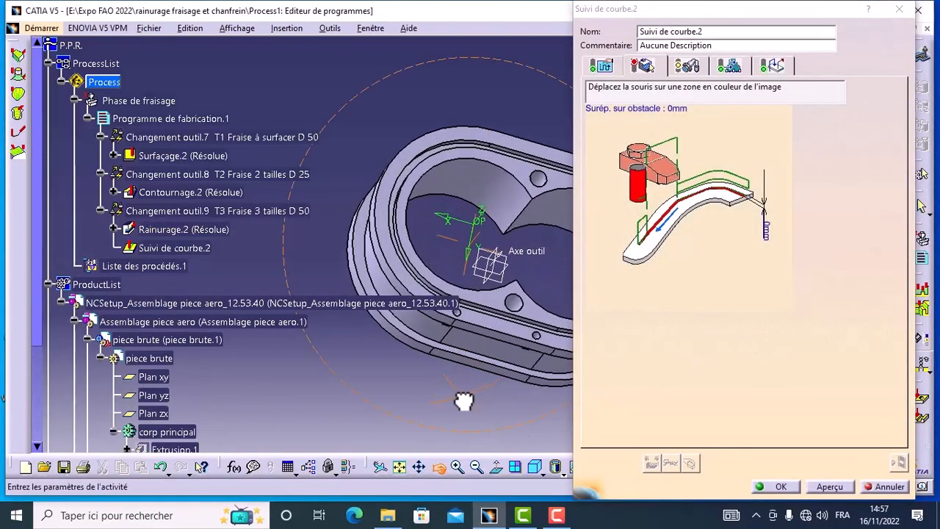
left_click(457, 467)
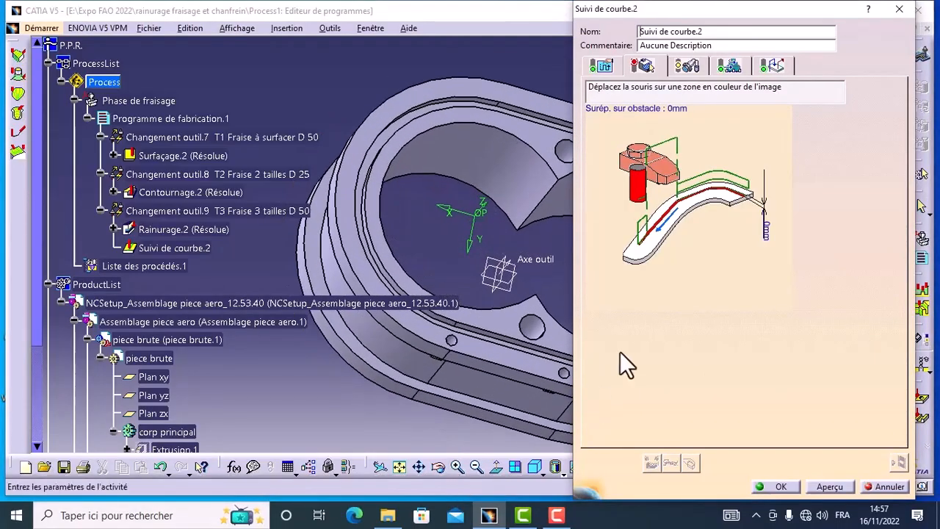
left_click(677, 221)
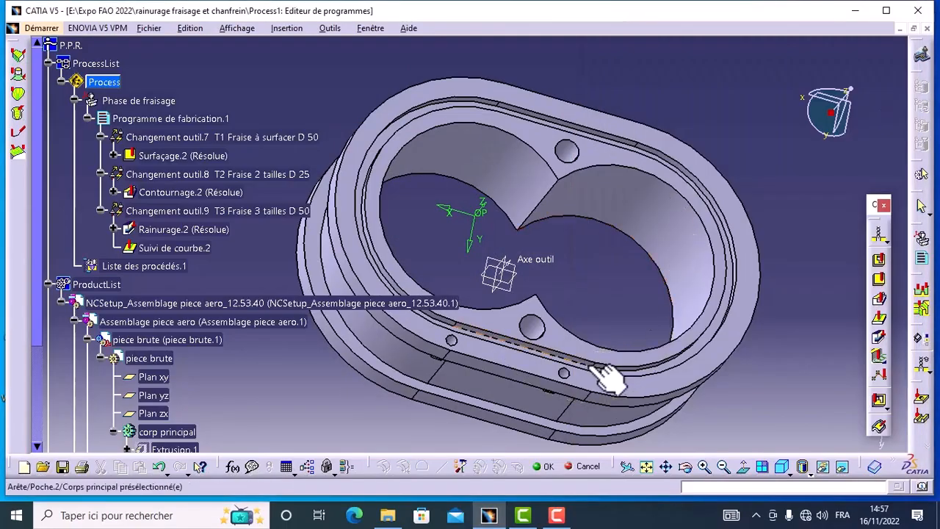
left_click(599, 367)
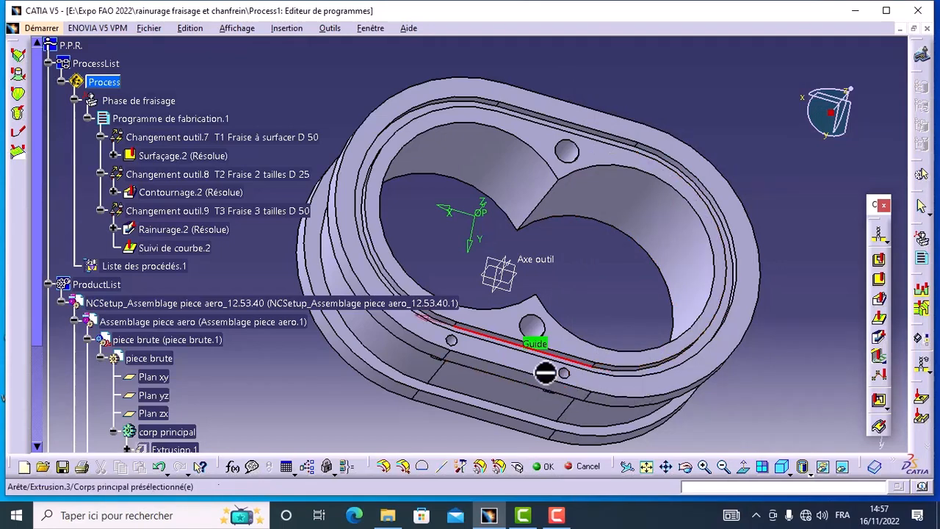
left_click(608, 371)
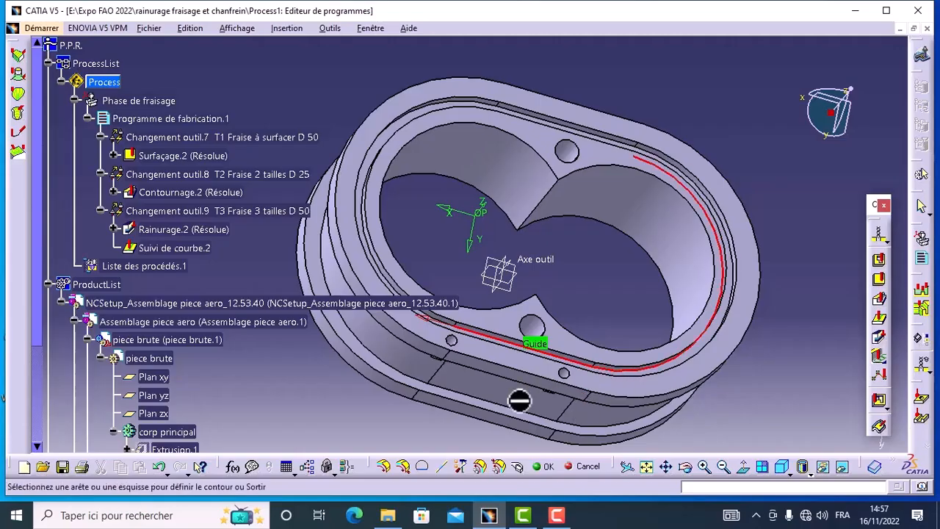
left_click(385, 467)
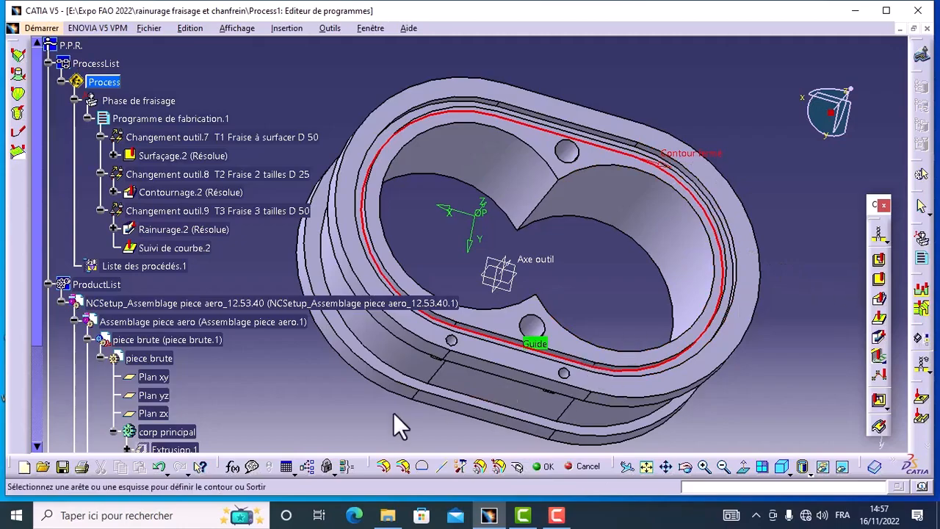
left_click(541, 466)
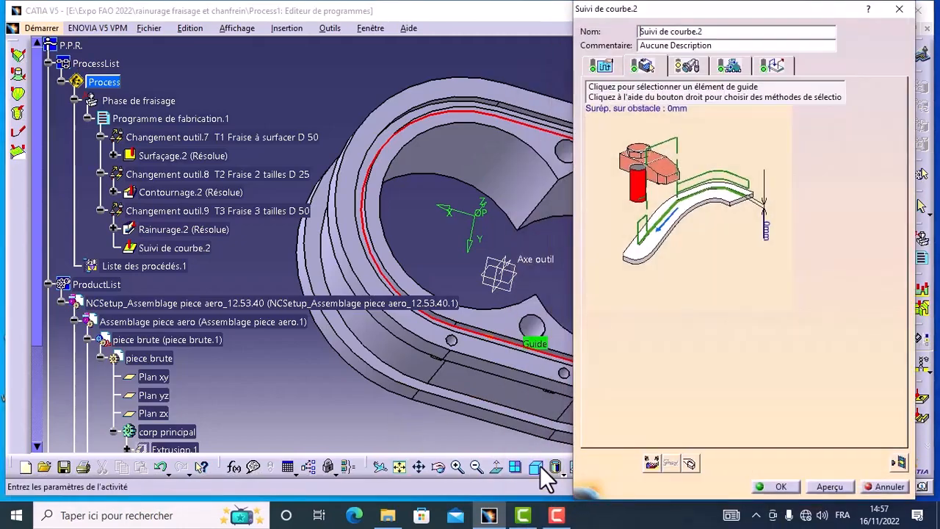
Set the curve following's axial number of levels (Nombre de niveaux) to 1.
left_click(601, 66)
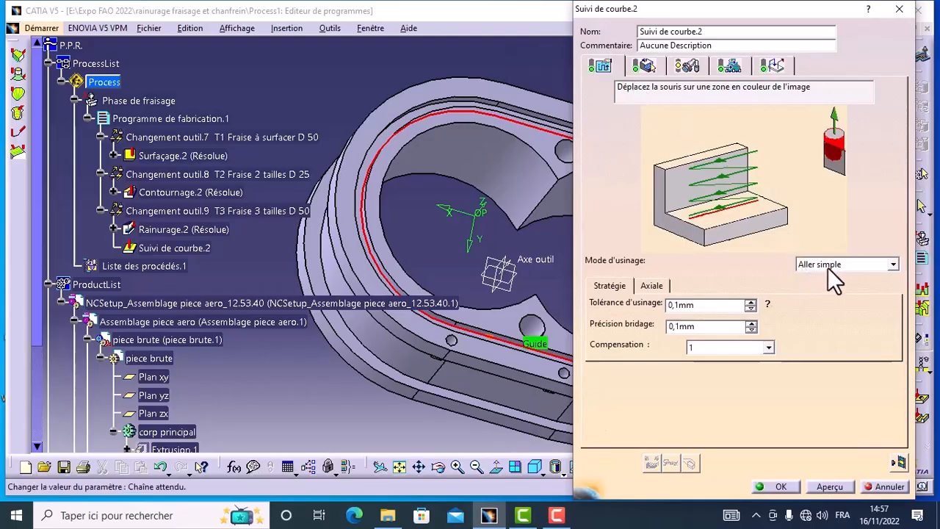
left_click(651, 285)
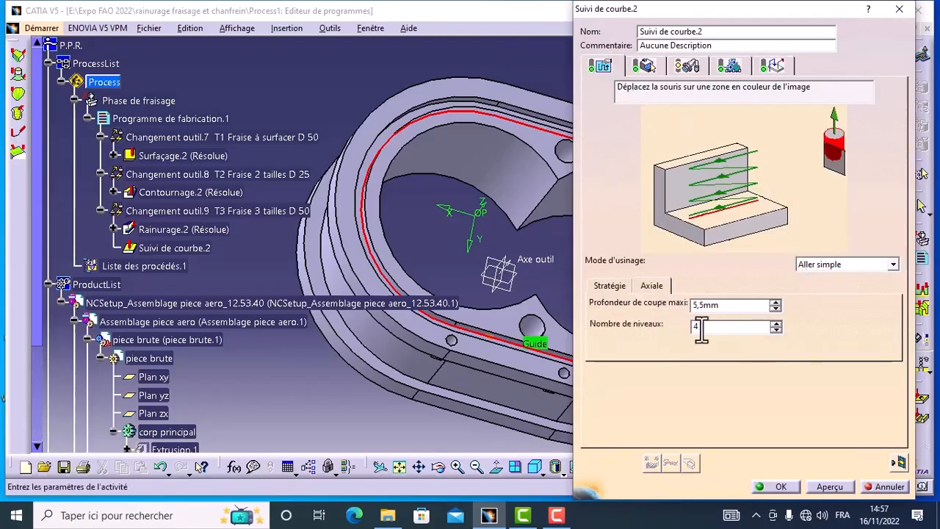
left_click(775, 330)
left_click(775, 330)
left_click(775, 330)
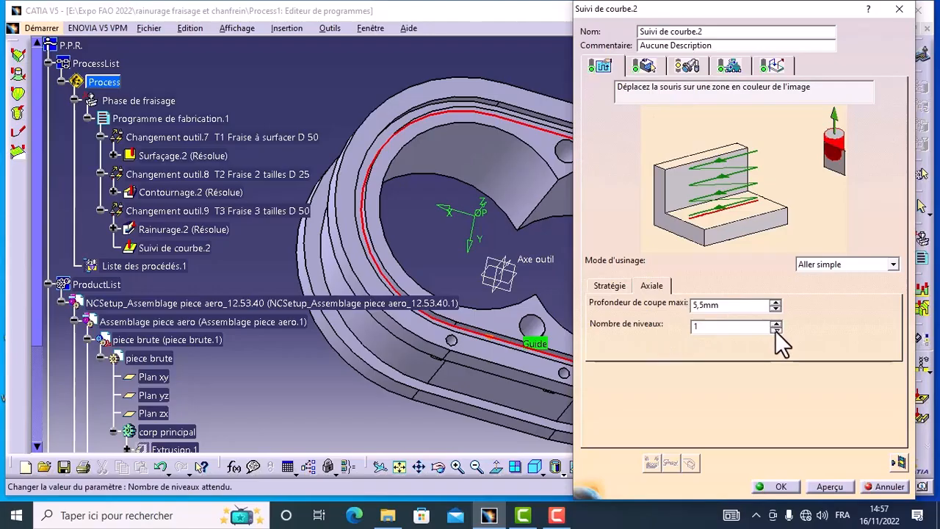
Assign an end mill (Fraise 2 tailles) to the curve following and set its nominal diameter to 4 mm.
left_click(688, 66)
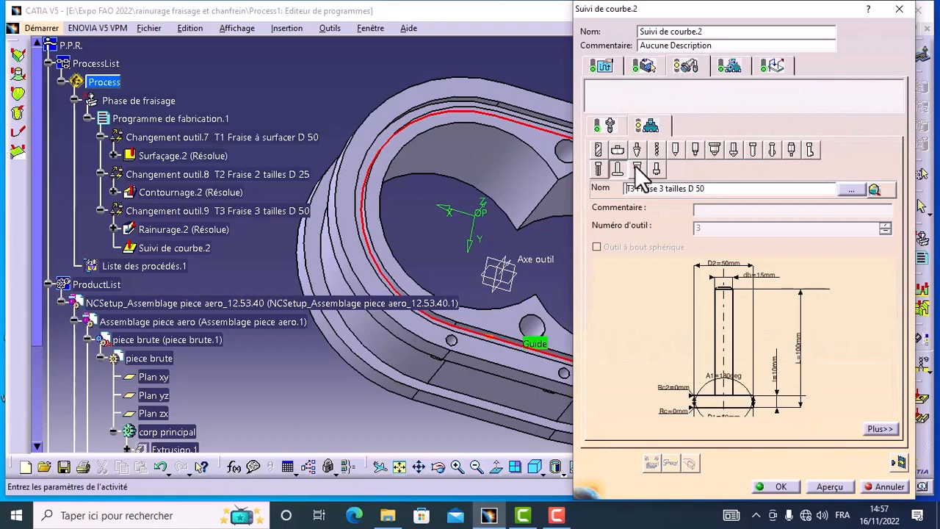
left_click(598, 150)
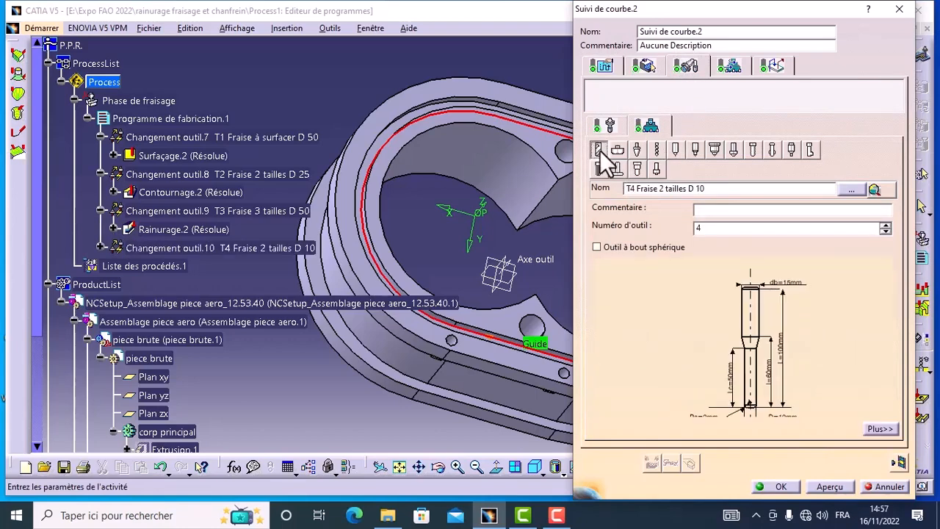
double_click(779, 415)
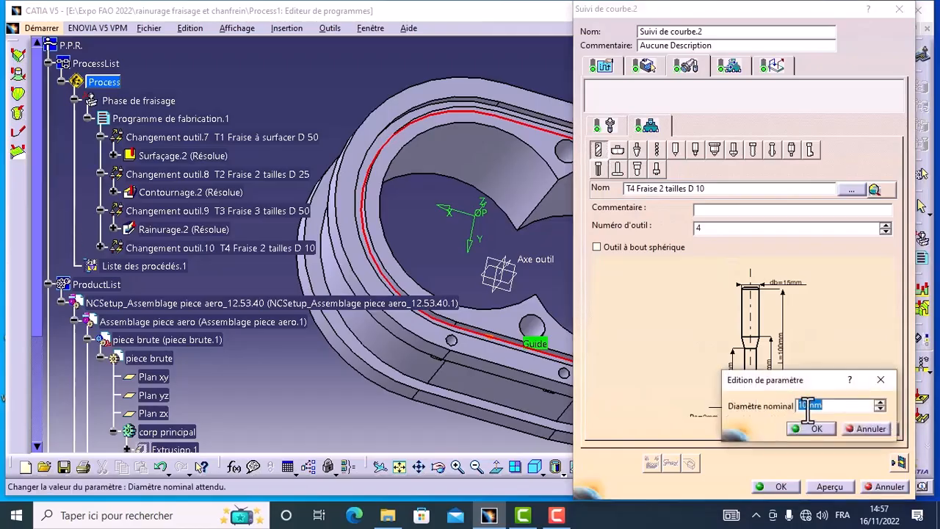
left_click(807, 408)
key("BackSpace")
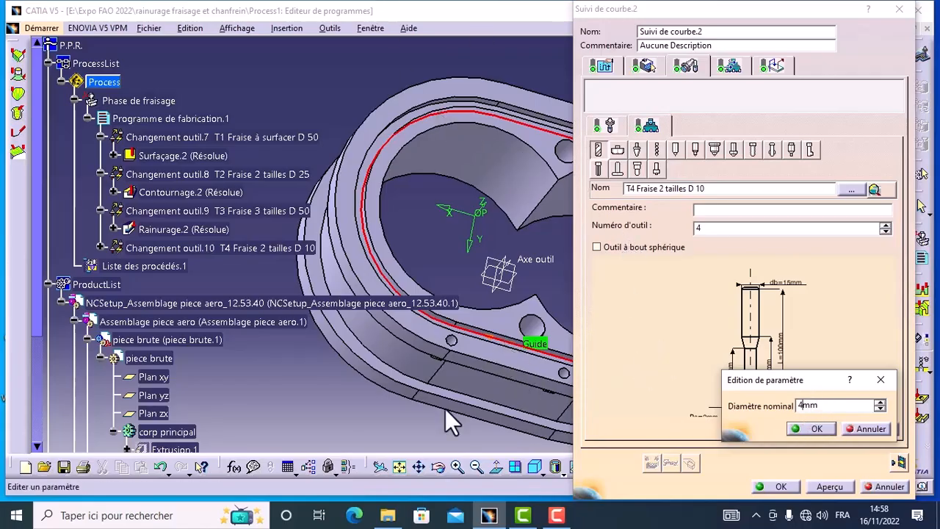
left_click(811, 429)
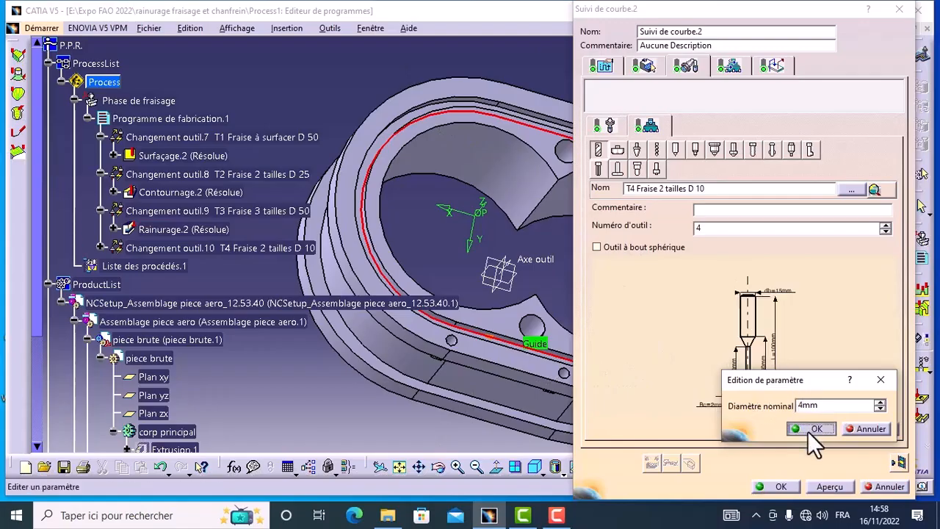
Set the end mill's corner radius (Rayon du coin) to 0.1 mm.
double_click(710, 405)
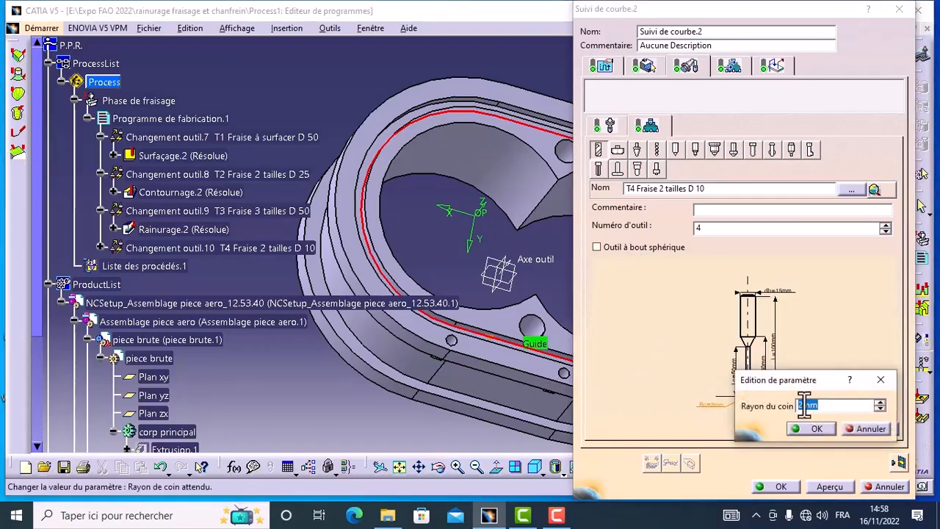
left_click(805, 404)
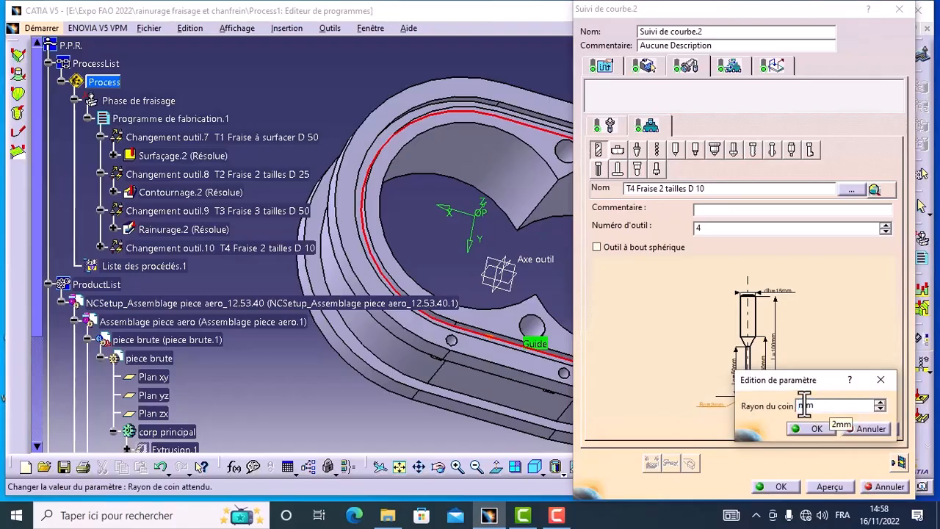
left_click(807, 430)
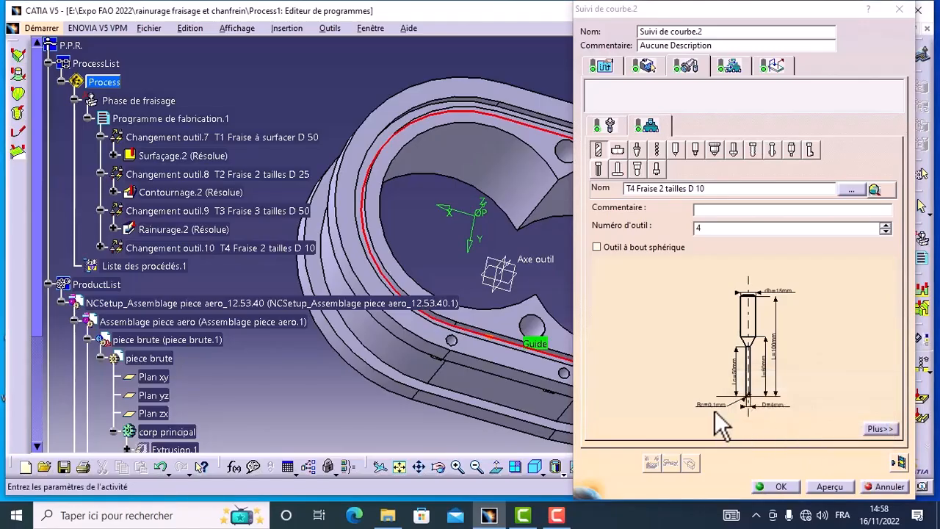
Set the end mill's cutting length (Longueur coupante) to 20 mm.
double_click(736, 378)
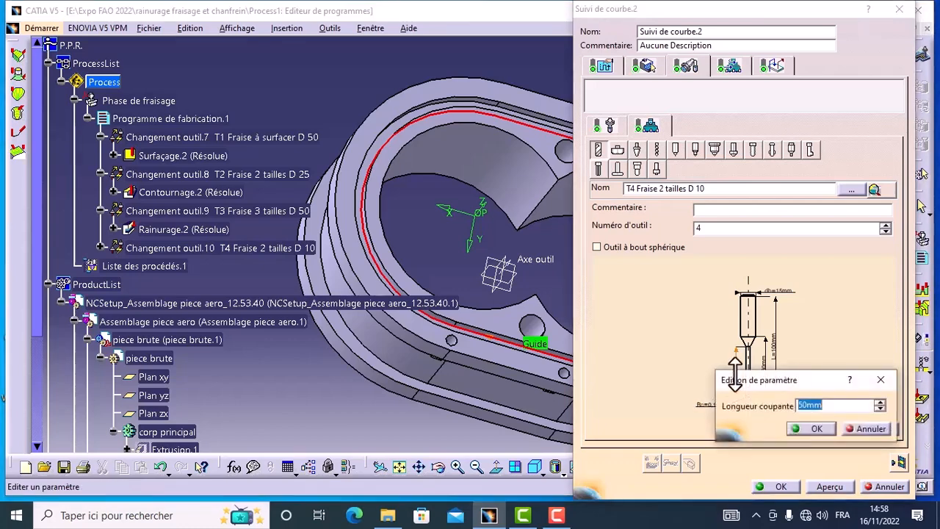
left_click(807, 406)
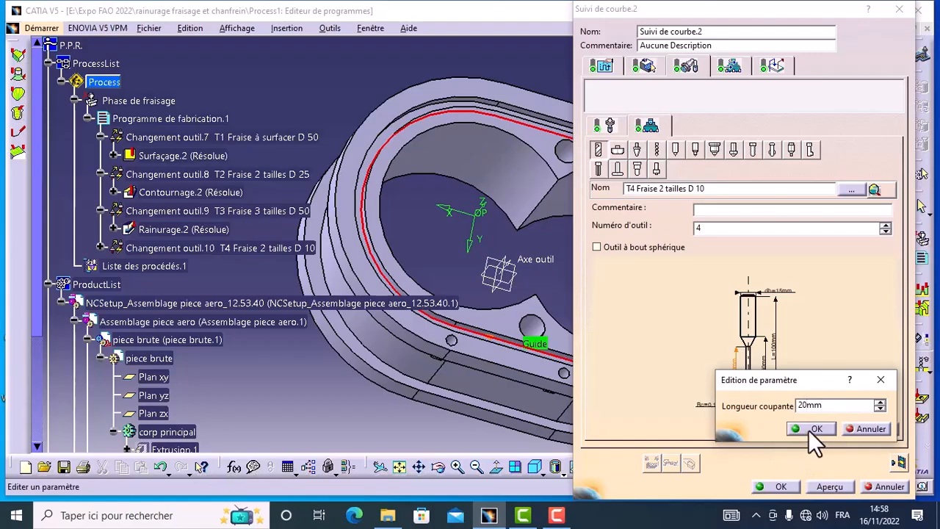
left_click(808, 429)
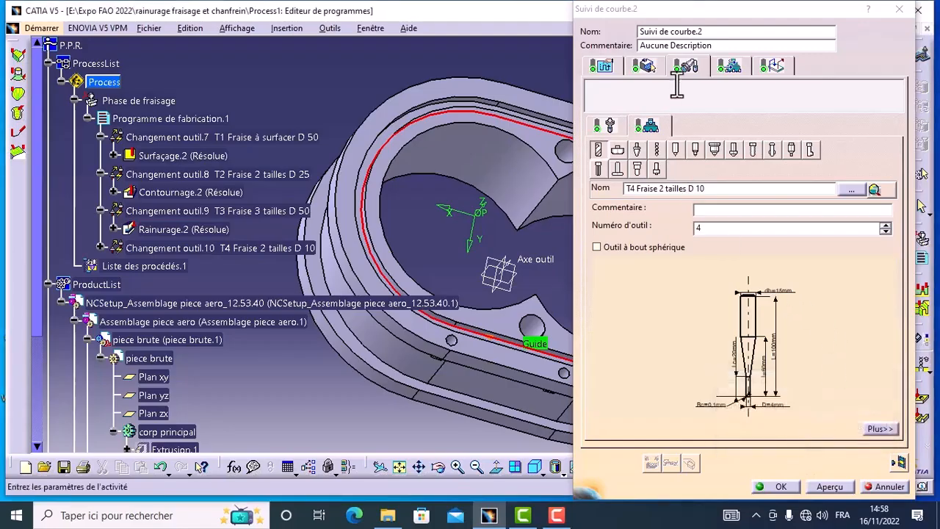
Review the curve following's feeds and speeds and its axial approach and retract macros, including the retract distance.
left_click(727, 71)
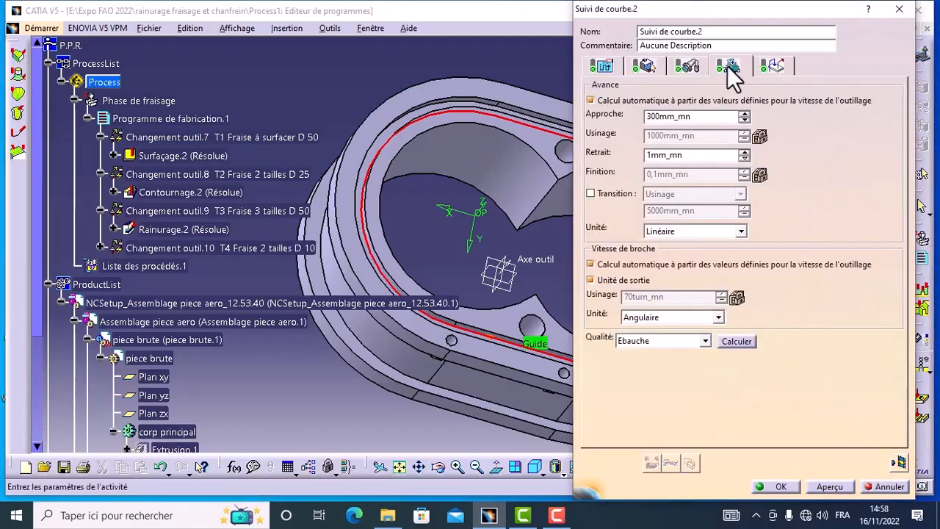
left_click(772, 68)
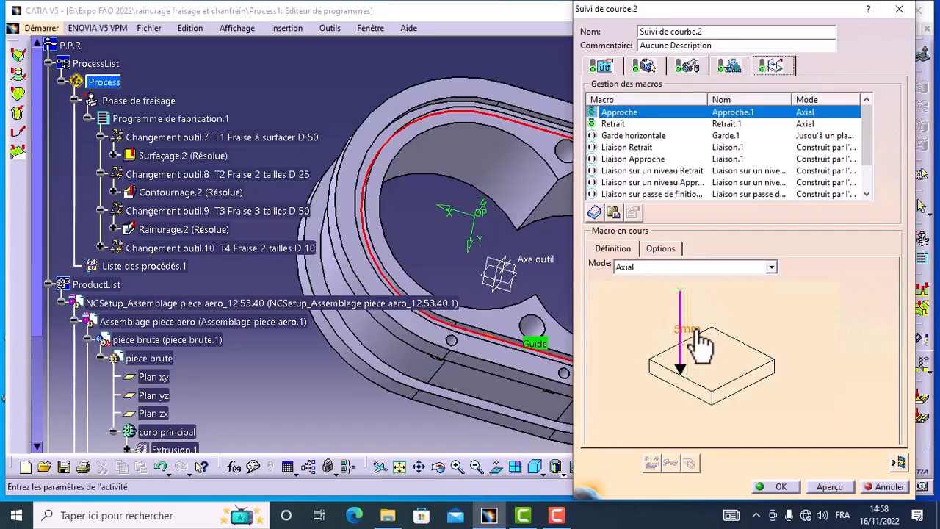
left_click(613, 124)
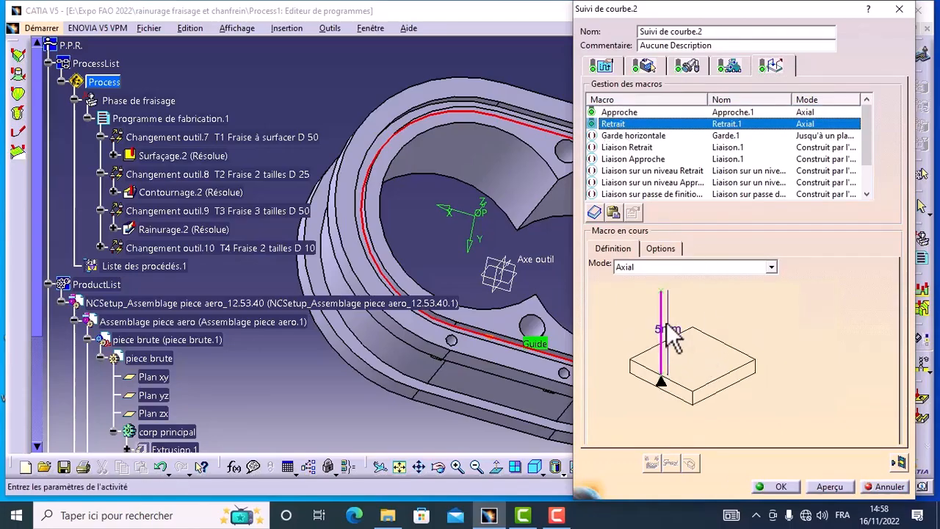
double_click(667, 332)
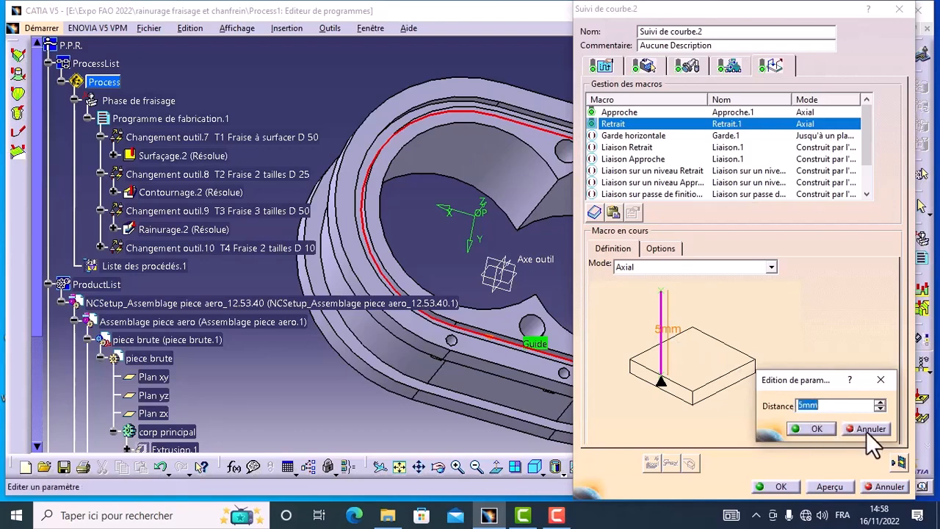
left_click(821, 429)
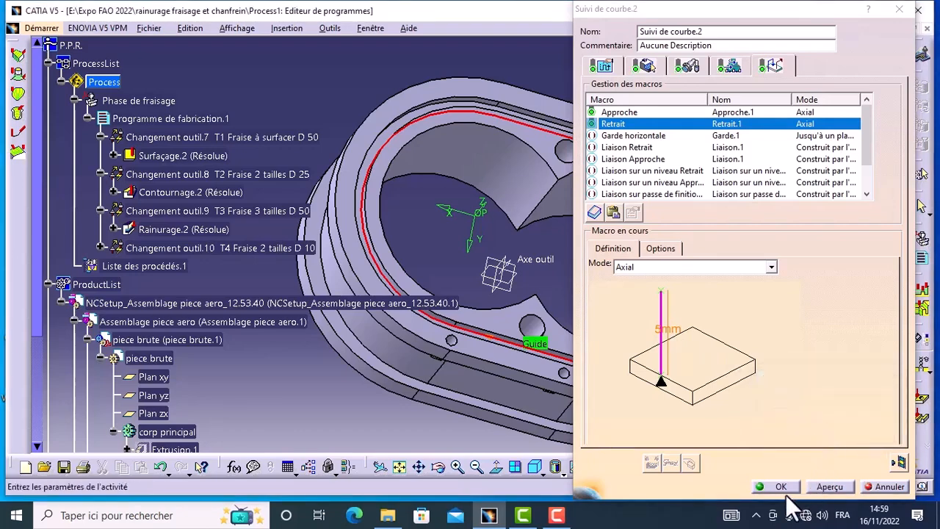
Simulate the curve following's material removal in video mode, validate the operation and expand its tool change in the program.
left_click(897, 463)
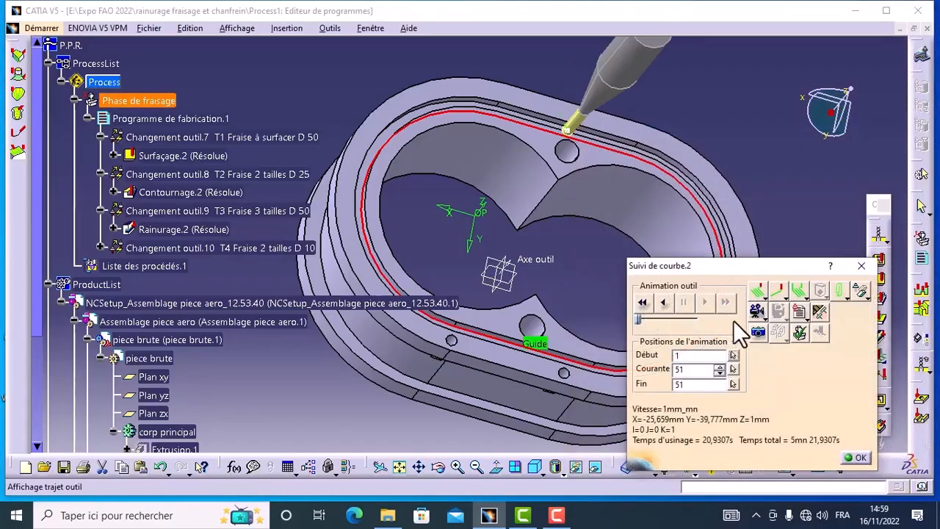
left_click(764, 319)
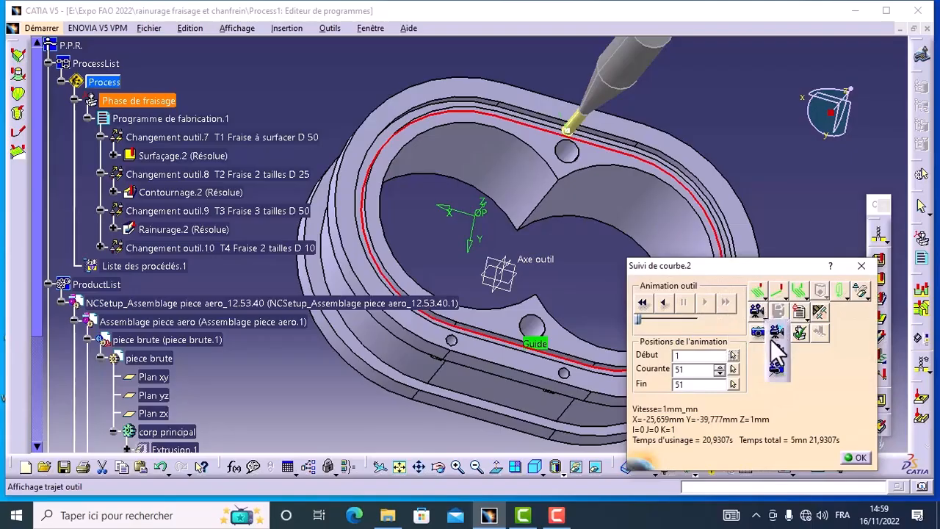
left_click(776, 349)
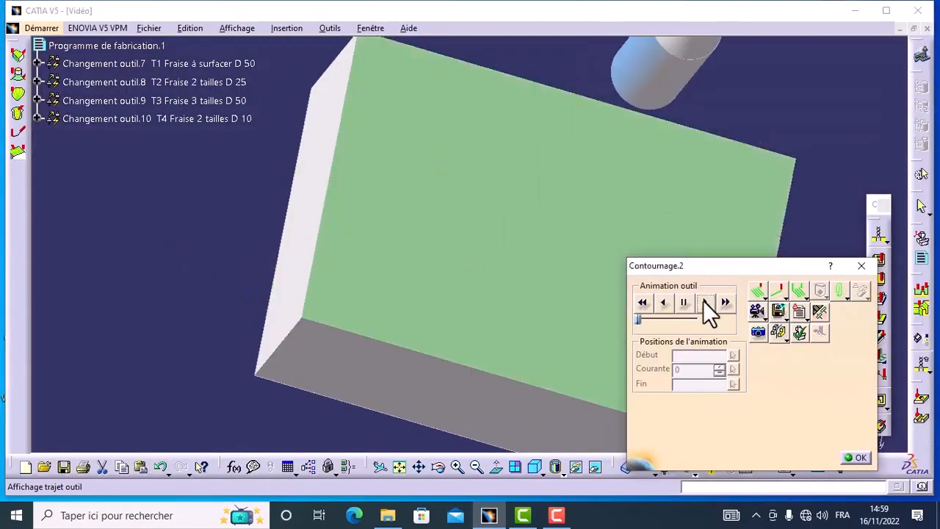
left_click(705, 303)
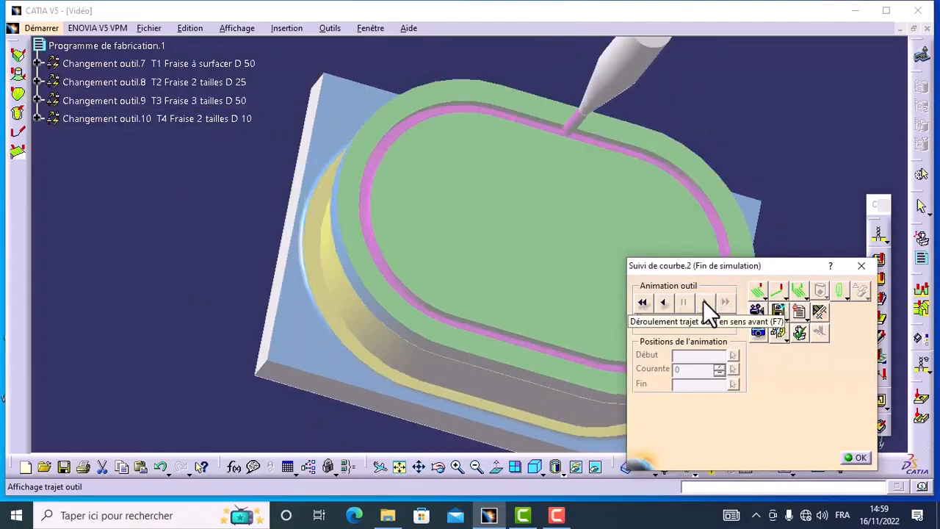
left_click(857, 458)
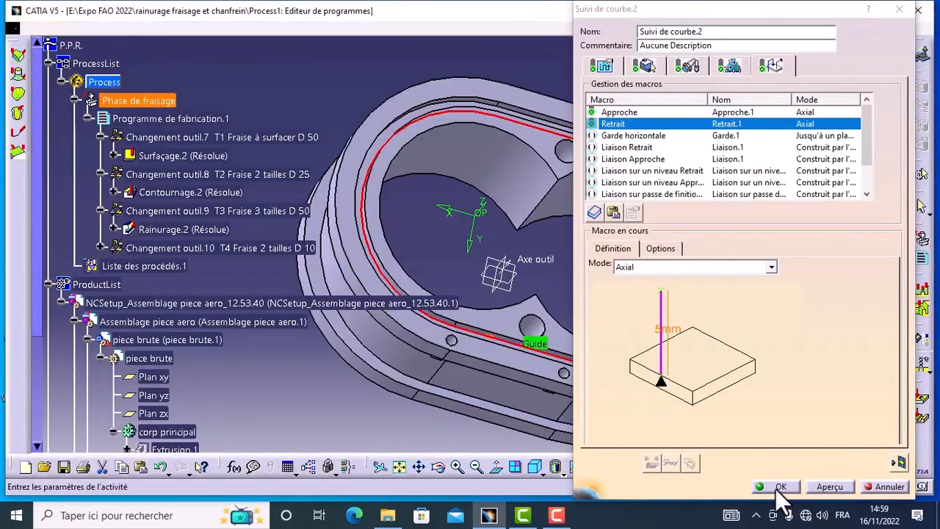
left_click(780, 487)
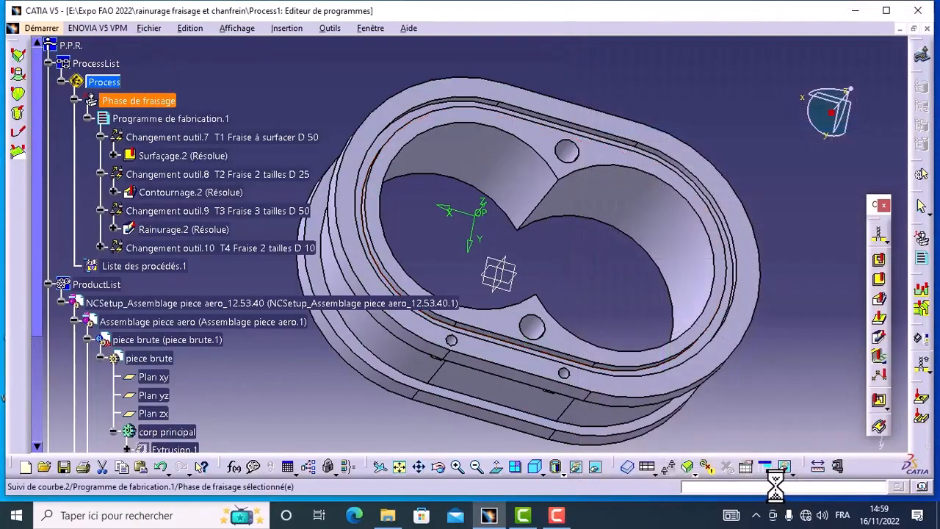
left_click(101, 247)
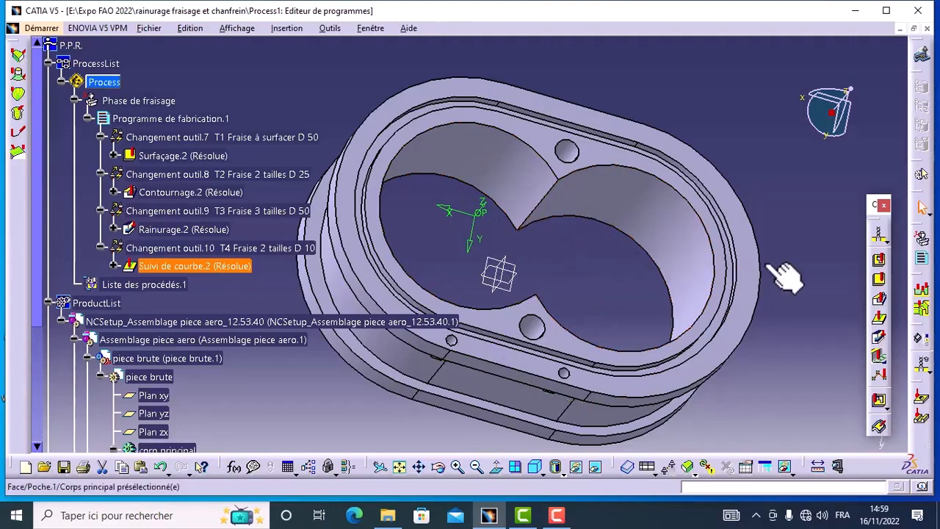
Create a closed pocket milling operation (Usinage de poche) guided by the faces of the two inner bore walls, selected by belt of faces.
left_click(881, 268)
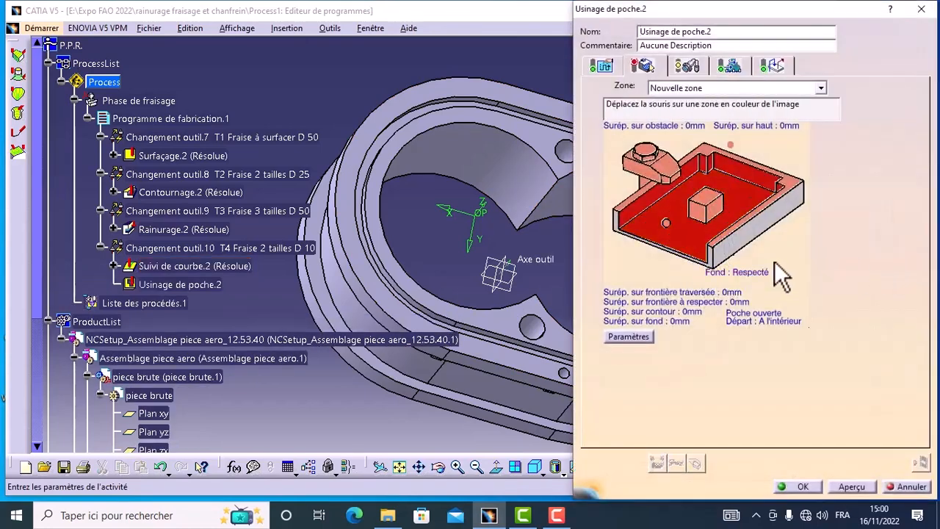
left_click(764, 318)
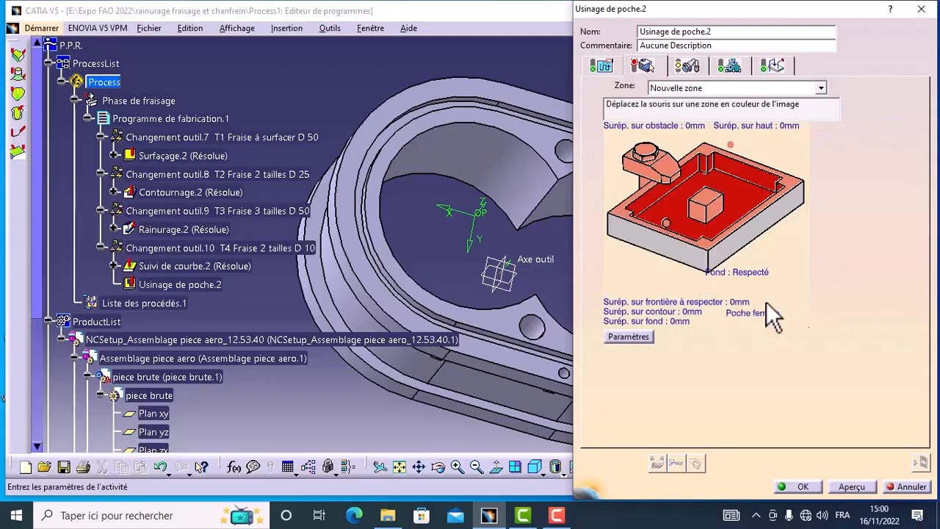
right_click(747, 175)
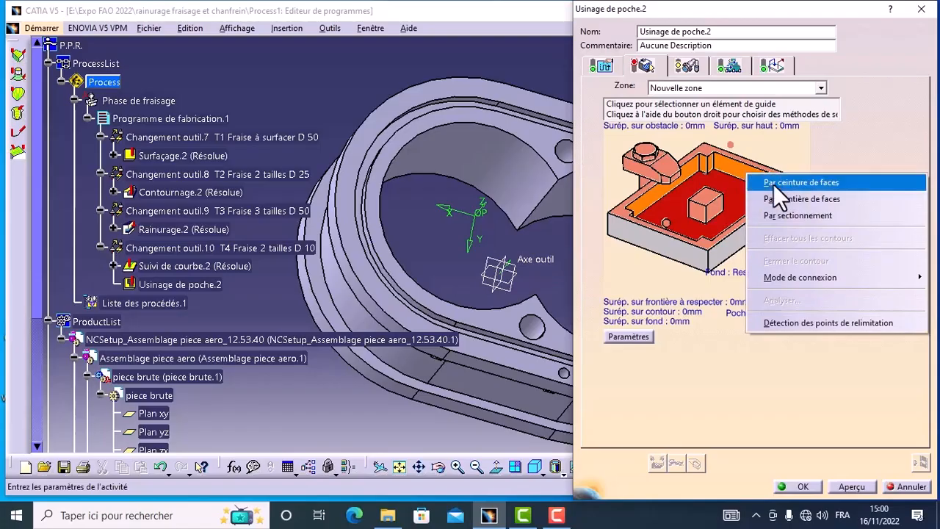
left_click(773, 184)
left_click(655, 218)
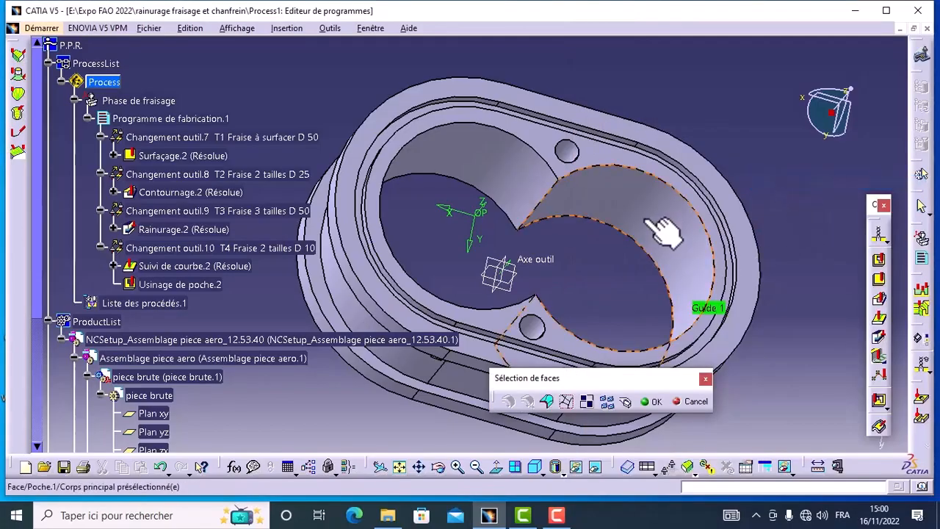
left_click(525, 185)
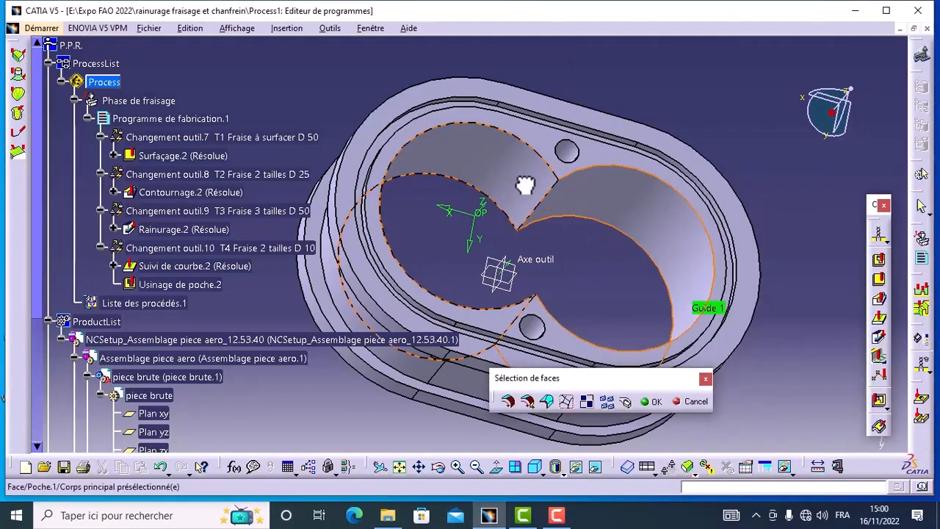
left_click_drag(617, 374, 709, 422)
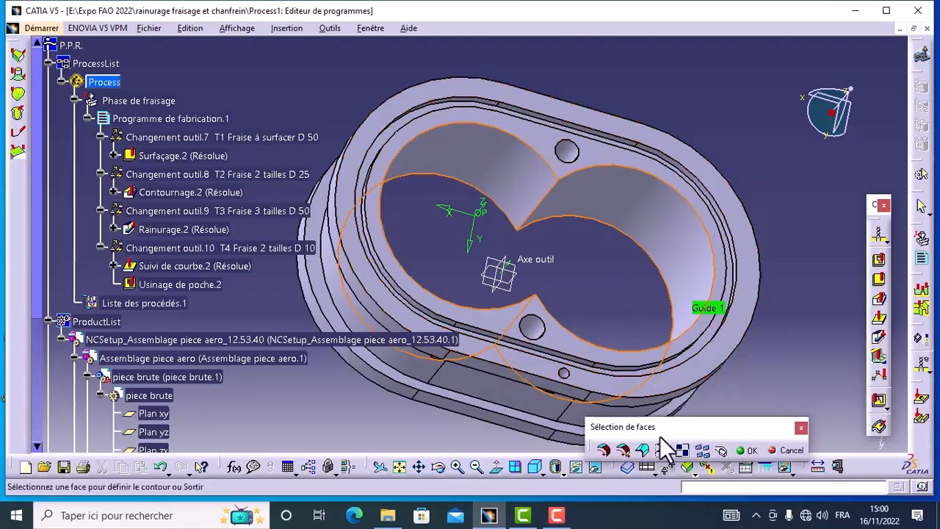
left_click(747, 450)
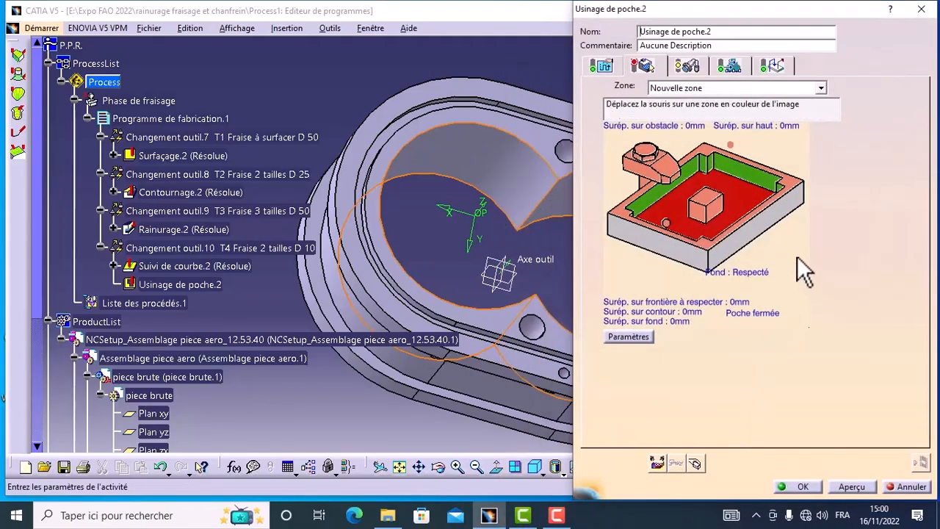
Define the pocket's bottom (Fond) as the part's flat underside face.
left_click(736, 210)
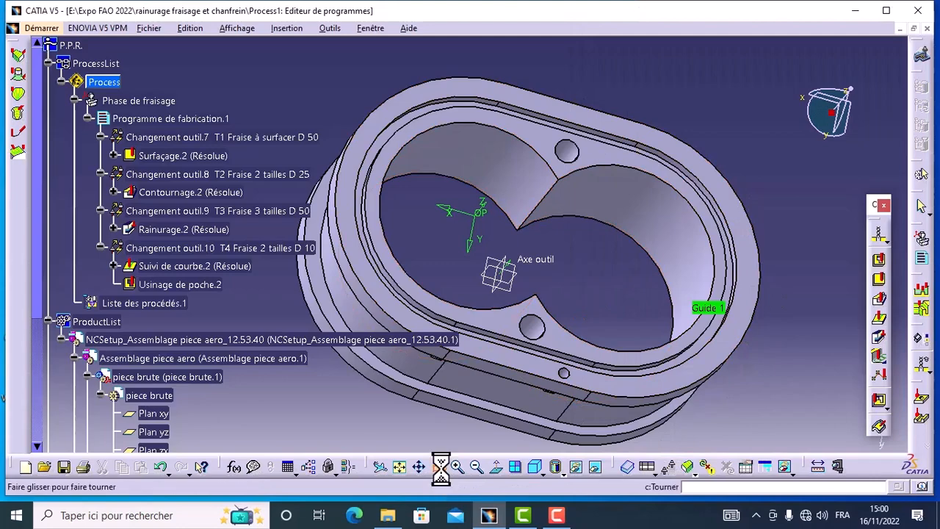
middle_click_drag(472, 411, 514, 199)
left_click(710, 376)
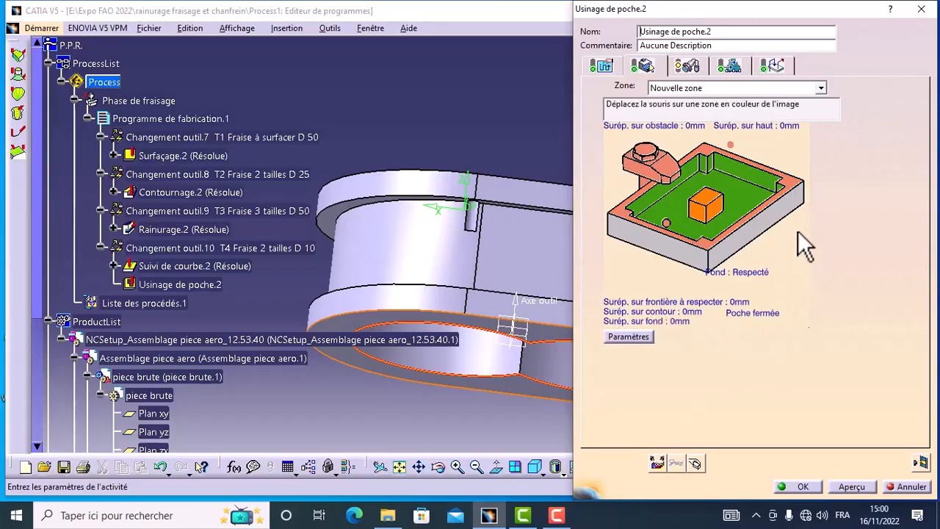
Define the pocket's top plane as the part's flat upper face.
left_click(796, 197)
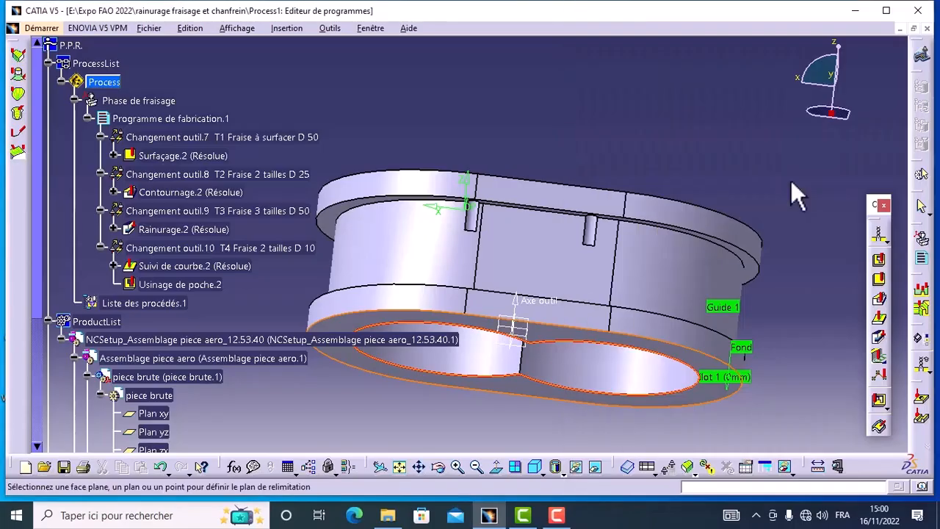
left_click(437, 466)
left_click_drag(740, 230, 580, 382)
left_click(636, 415)
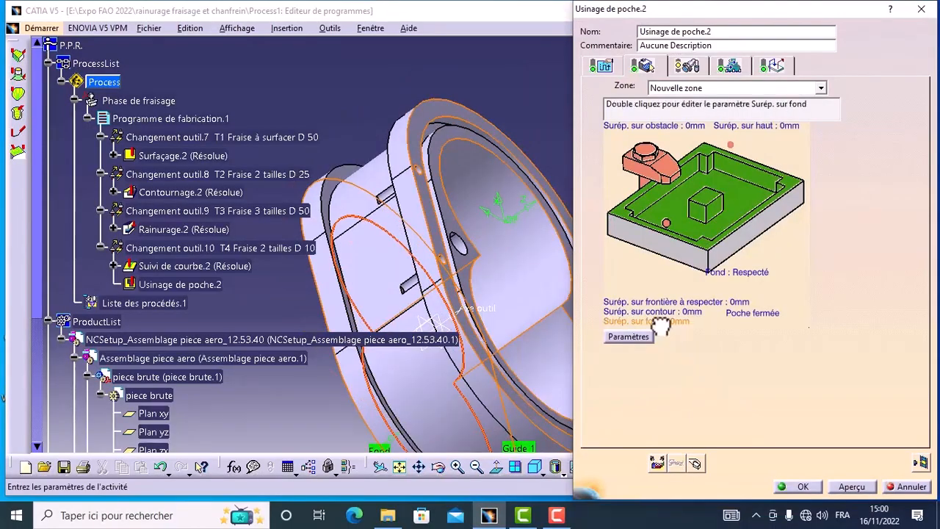
Set the pocket's bottom offset (Surép. sur fond) to -1 mm.
double_click(660, 324)
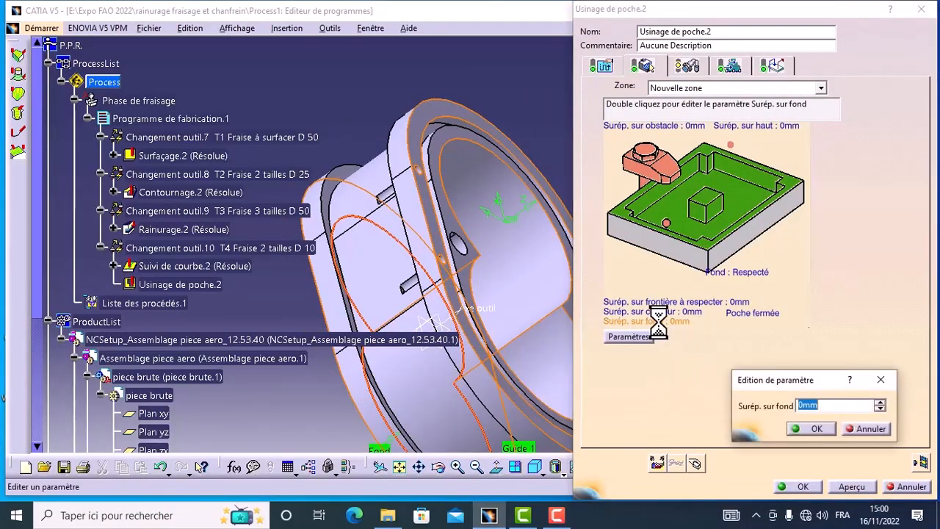
left_click(879, 408)
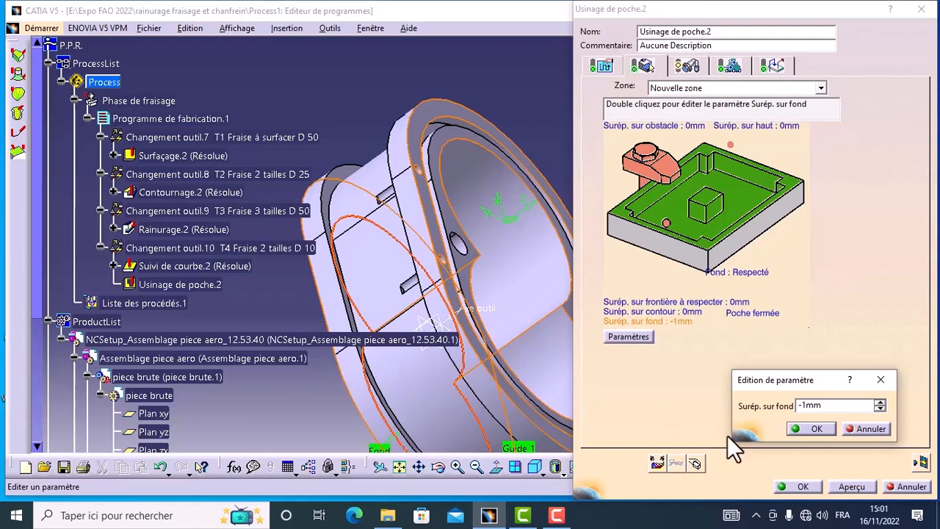
left_click(815, 430)
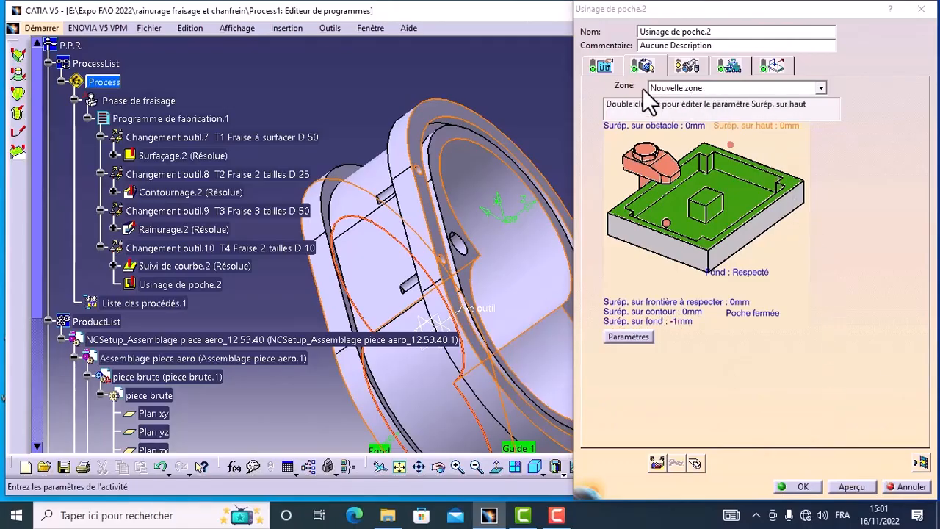
Open the radial strategy parameters of the pocket milling operation.
left_click(611, 71)
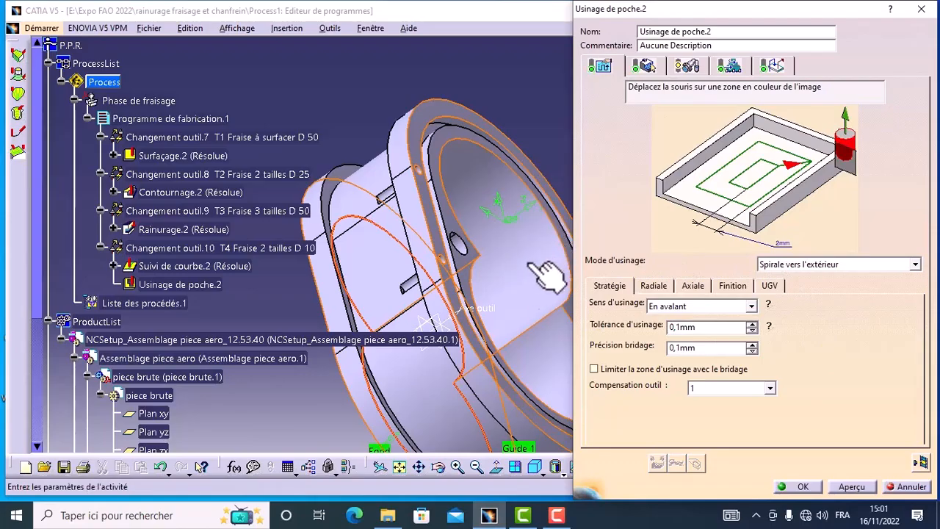
left_click(653, 285)
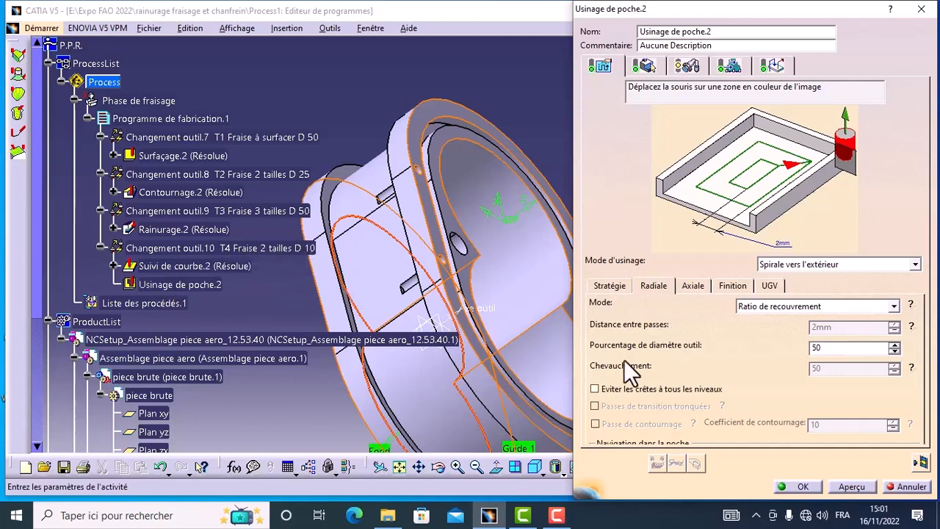
Set the axial strategy's number of levels to 4 for the pocket milling operation.
left_click(691, 285)
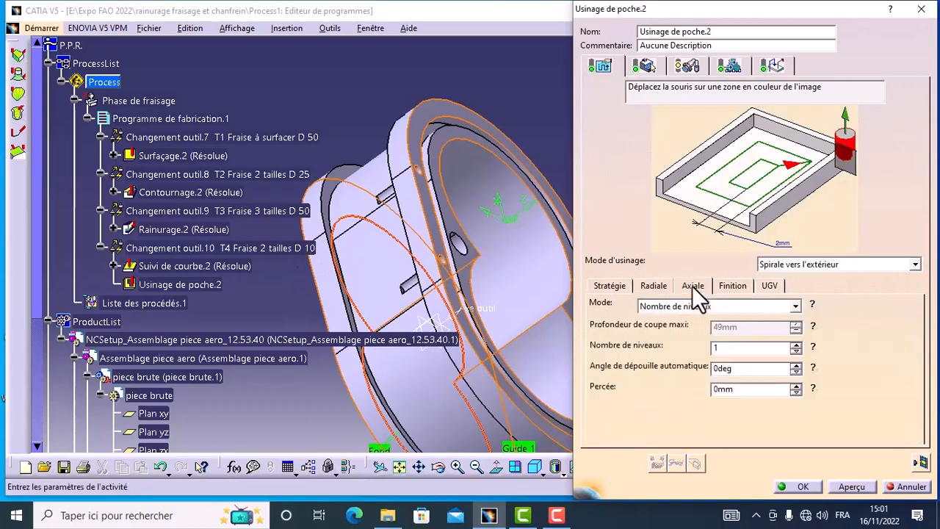
left_click(795, 343)
left_click(795, 343)
left_click(795, 343)
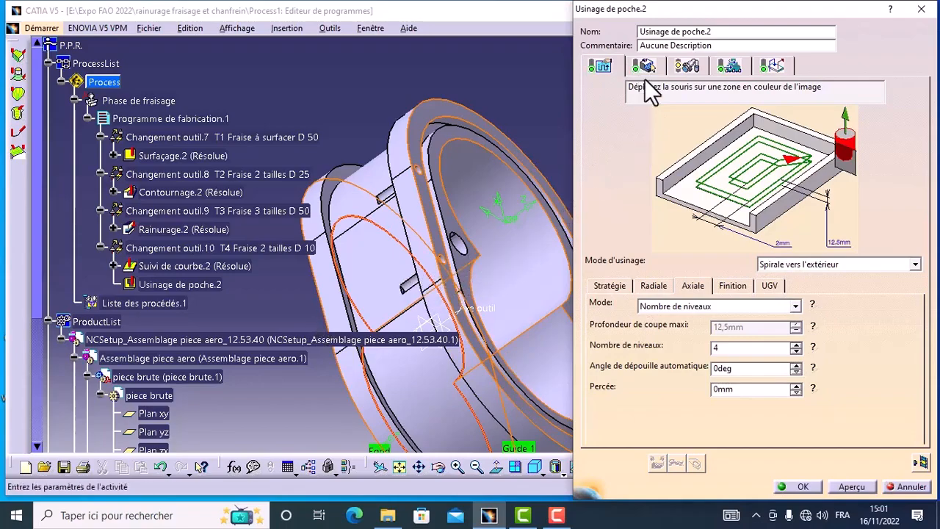
Assign a new end mill to the pocket operation and set its nominal diameter to 16 mm.
left_click(687, 66)
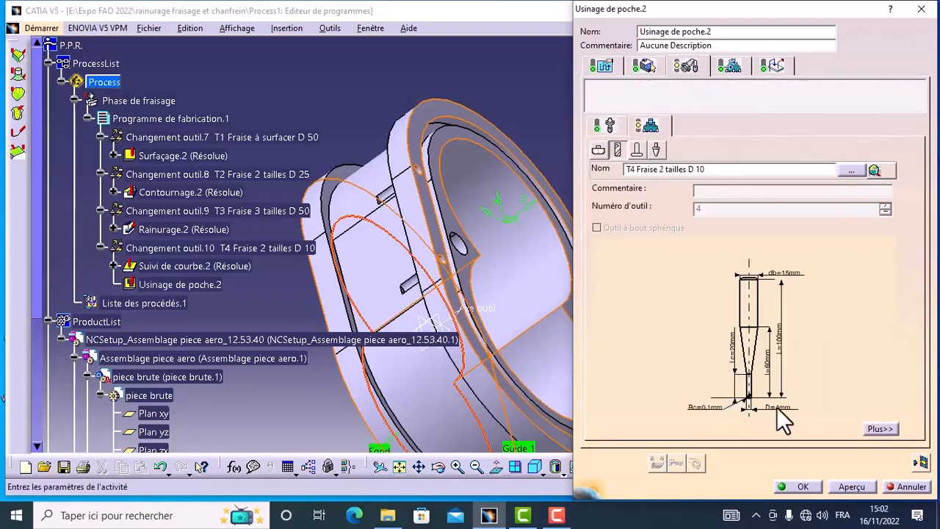
left_click(599, 150)
left_click(617, 150)
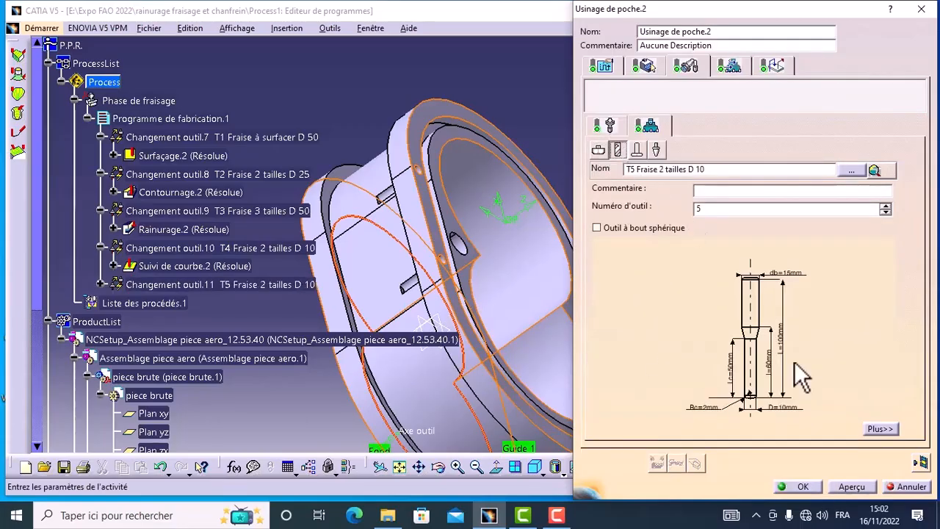
double_click(782, 409)
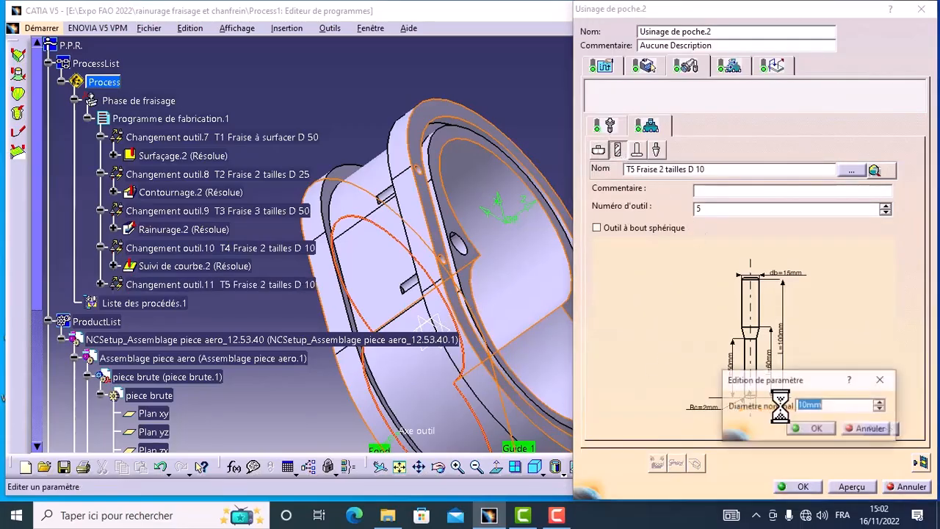
left_click(807, 405)
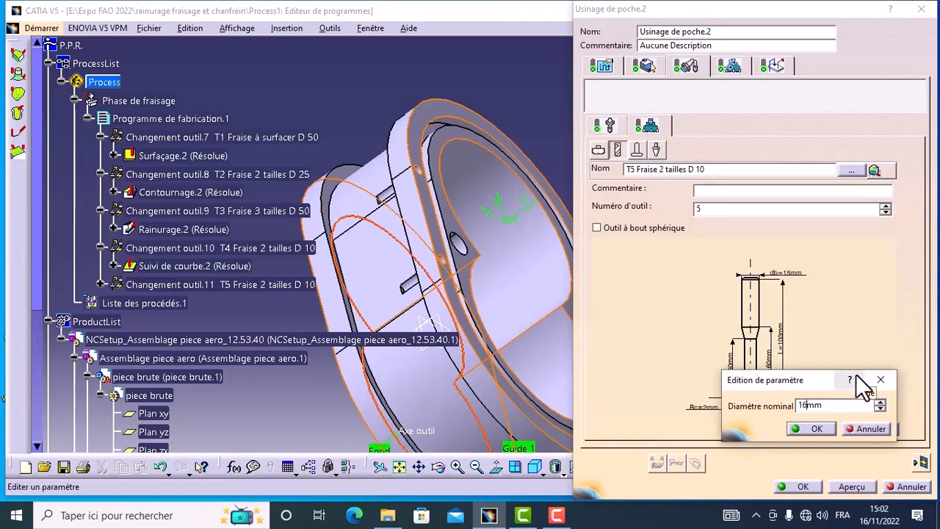
left_click(816, 428)
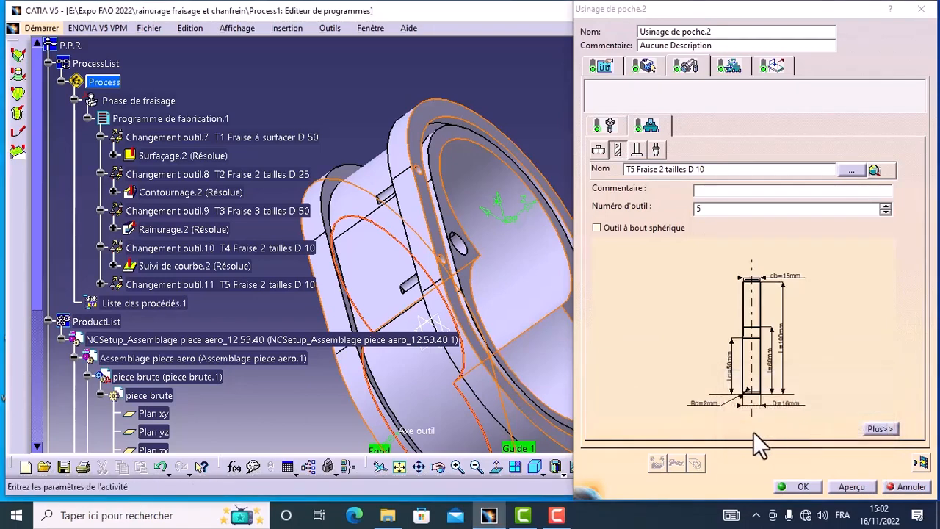
Set the end mill's corner radius to 0.2 mm and rename it T5 Fraise 2 tailles D 16.
double_click(704, 403)
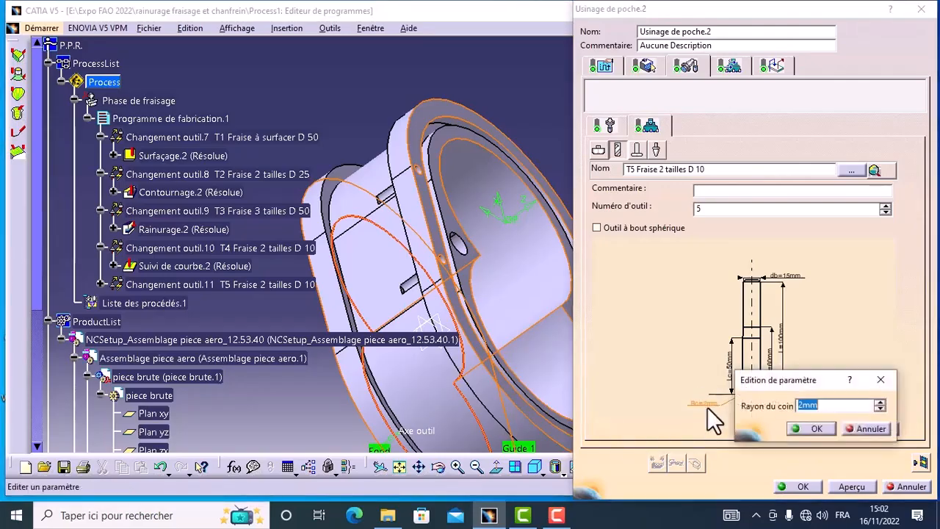
left_click(803, 405)
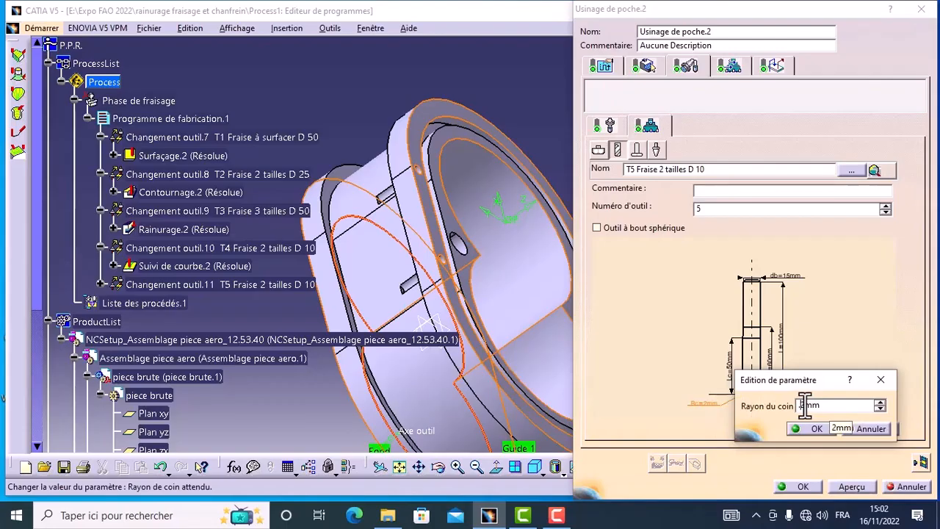
type("0.")
left_click(815, 428)
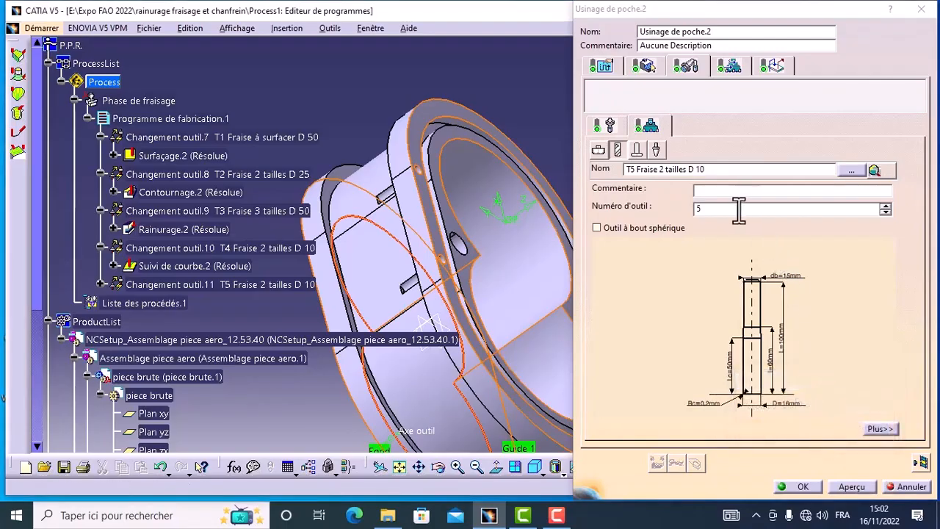
left_click(709, 169)
key("BackSpace")
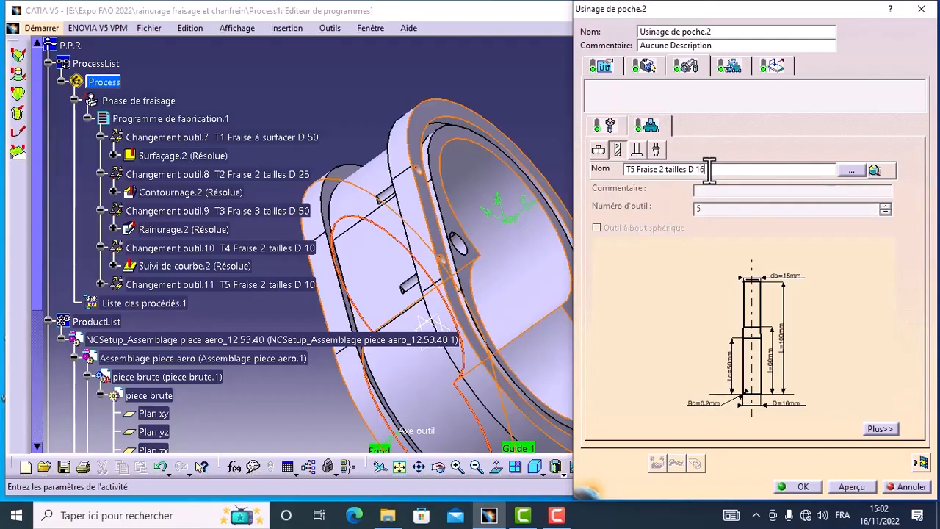
Review the pocket operation's feeds and macros, and clear all islands from its geometry.
left_click(730, 70)
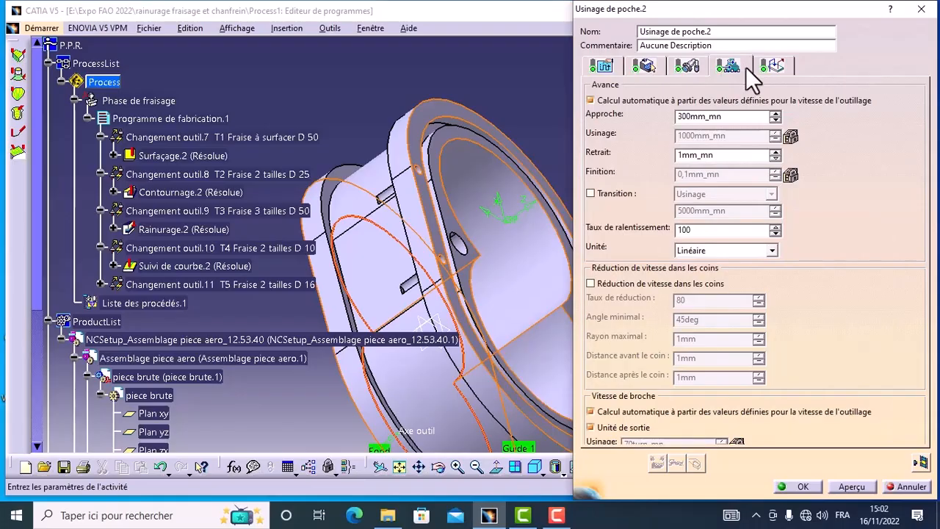
left_click(770, 63)
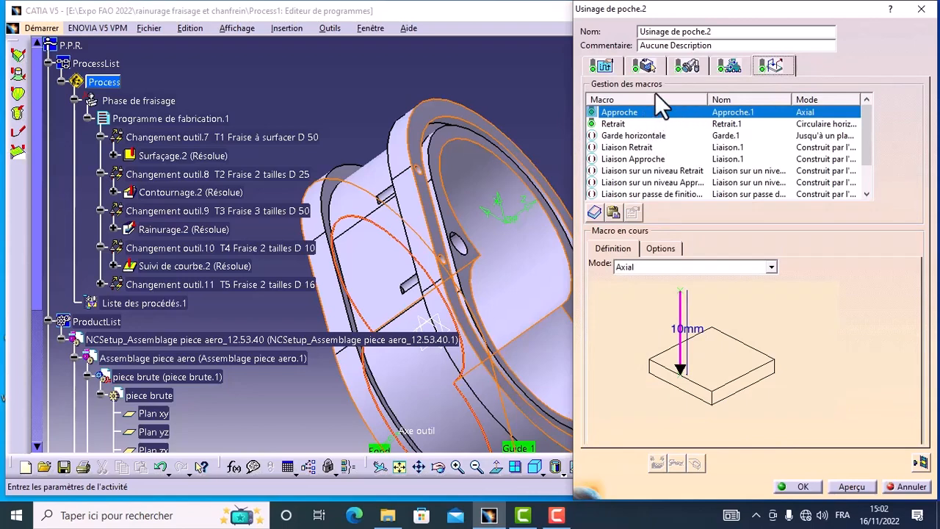
left_click(645, 67)
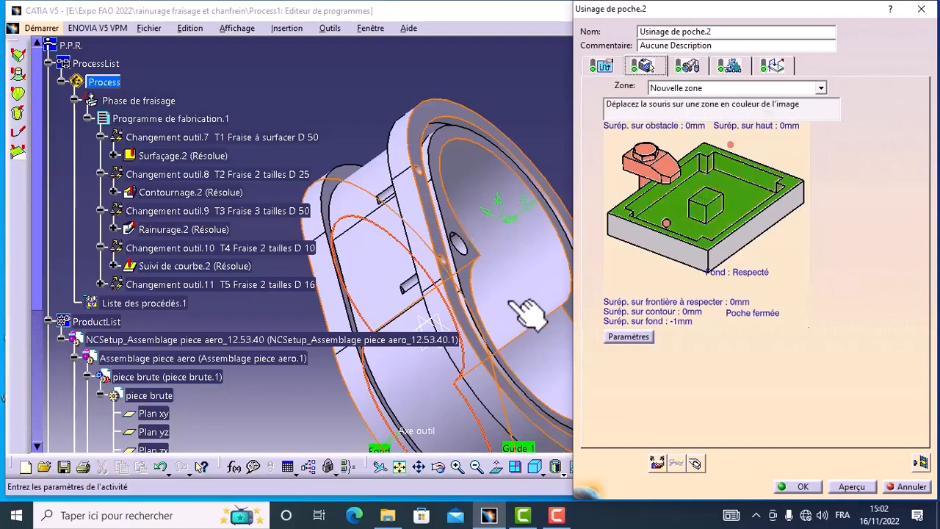
right_click(710, 198)
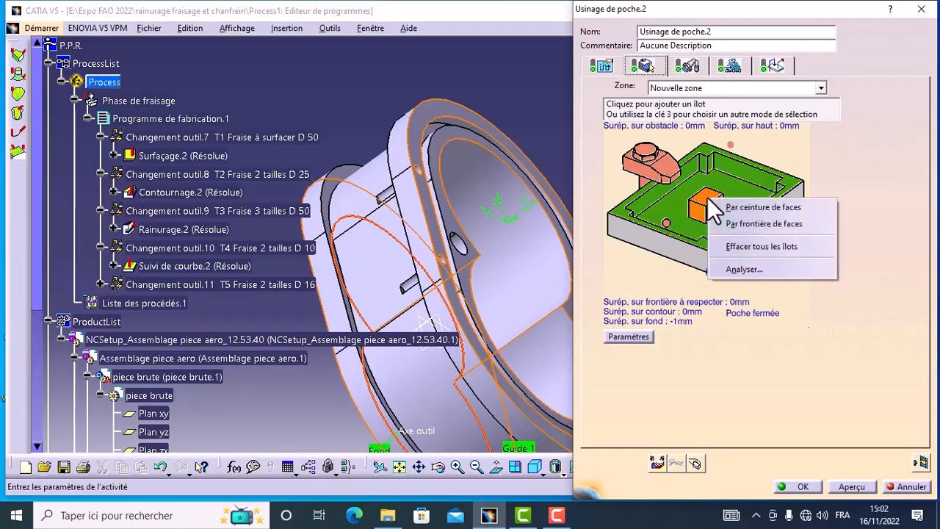
left_click(750, 246)
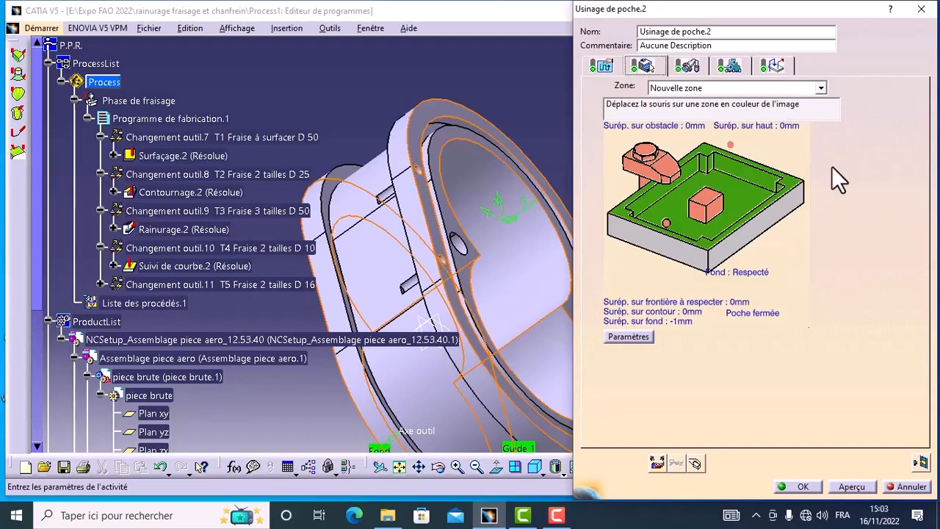
Compute the pocket toolpath, run the full-program video simulation of material removal, and validate the pocket operation.
left_click(921, 463)
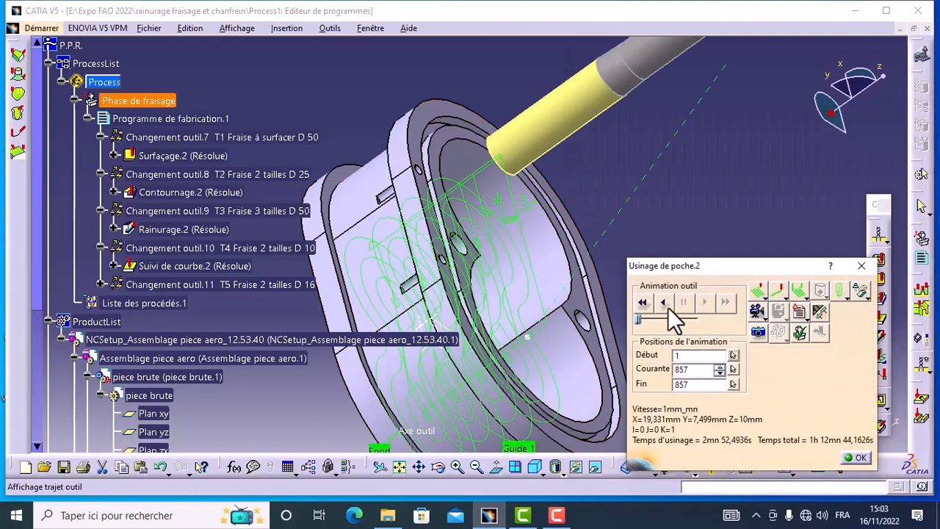
left_click(767, 336)
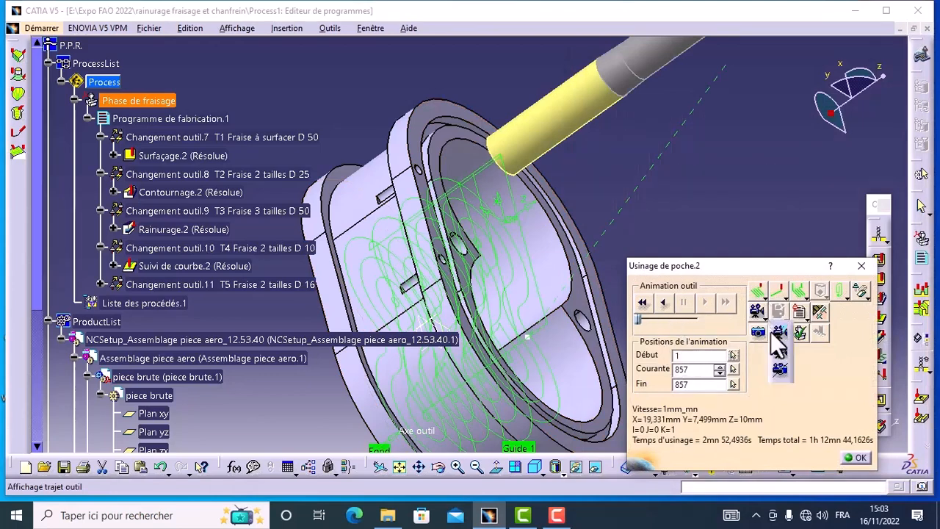
left_click(781, 365)
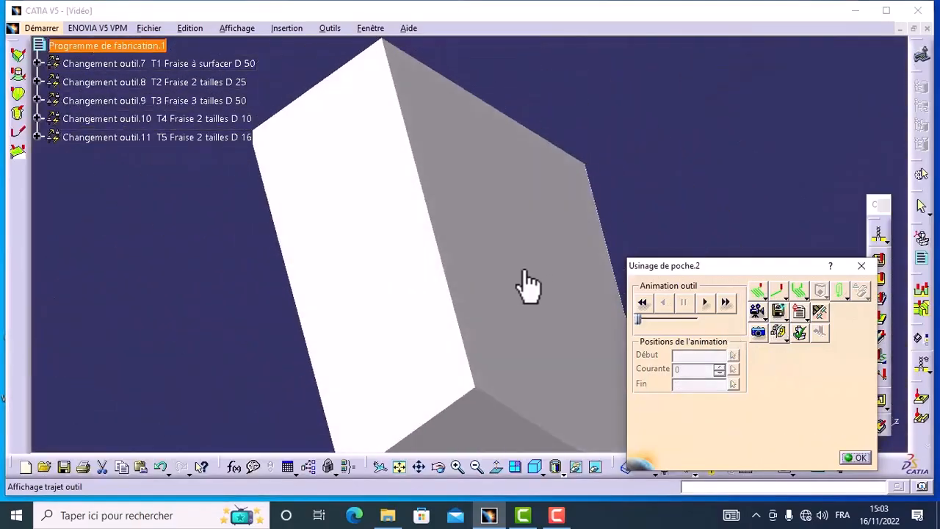
left_click(475, 466)
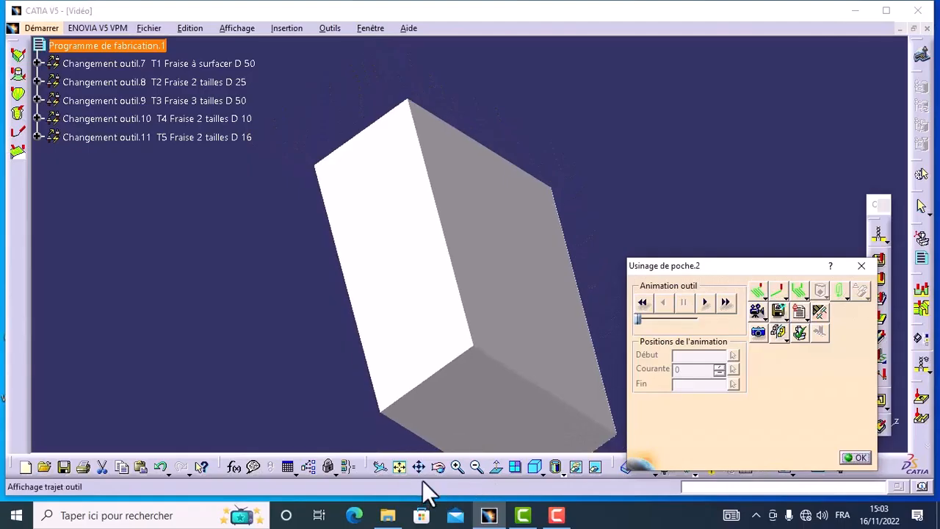
left_click(439, 467)
left_click_drag(413, 226, 420, 310)
left_click_drag(742, 265, 819, 263)
left_click(783, 302)
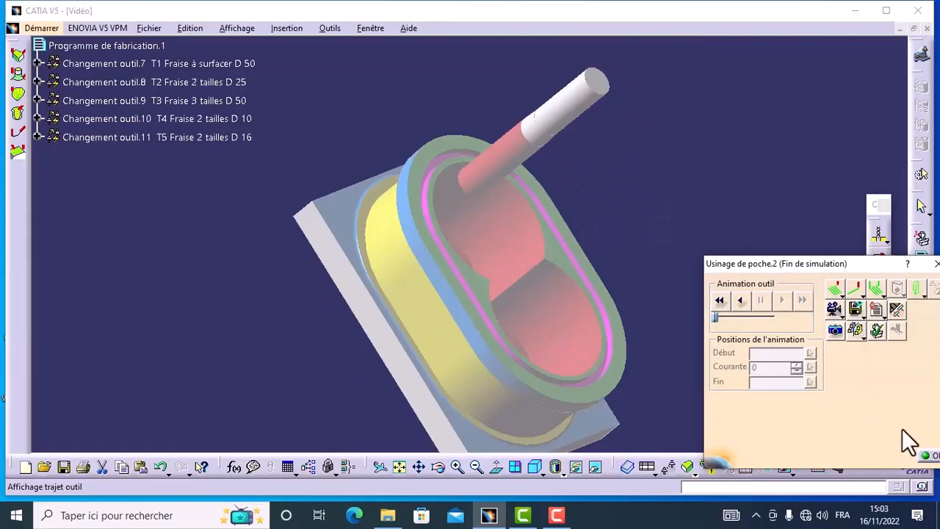
left_click(927, 456)
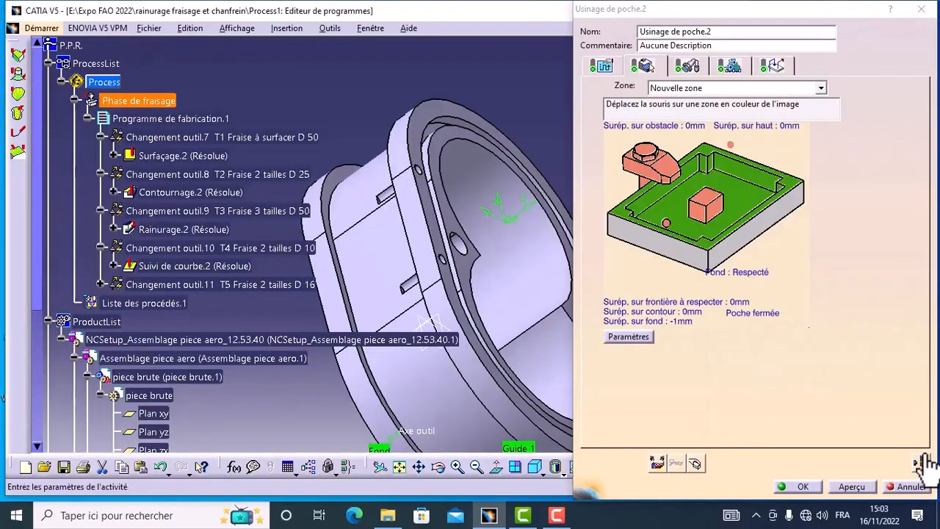
left_click(797, 486)
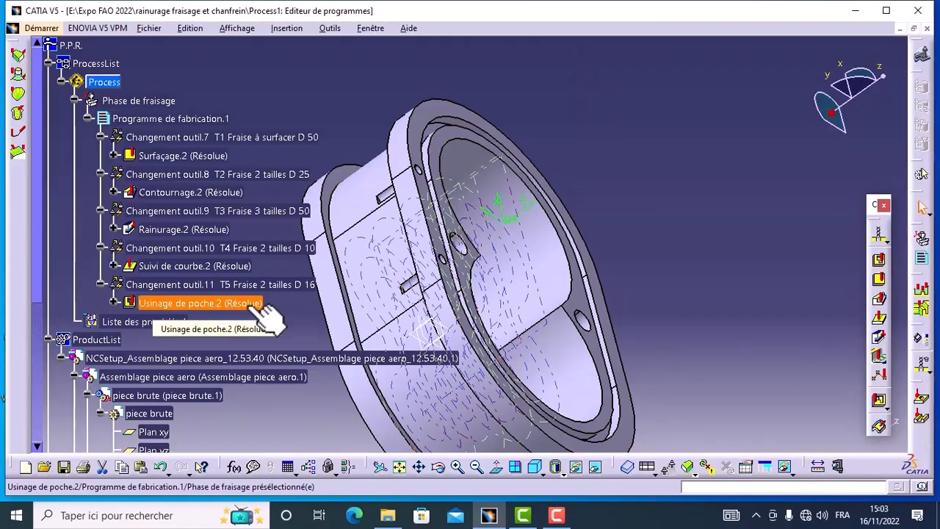
Insert a drilling operation (Perçage) after Usinage de poche.2 in the manufacturing program.
left_click(233, 310)
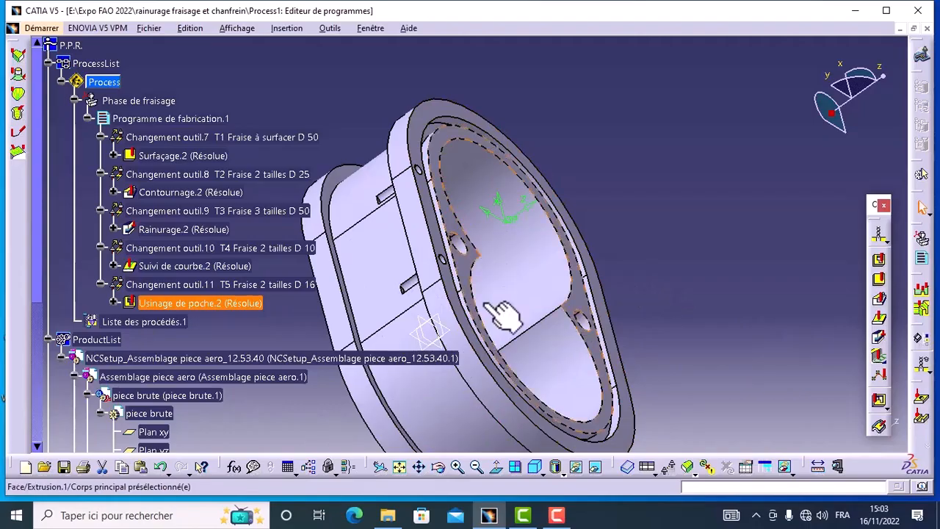
left_click(439, 468)
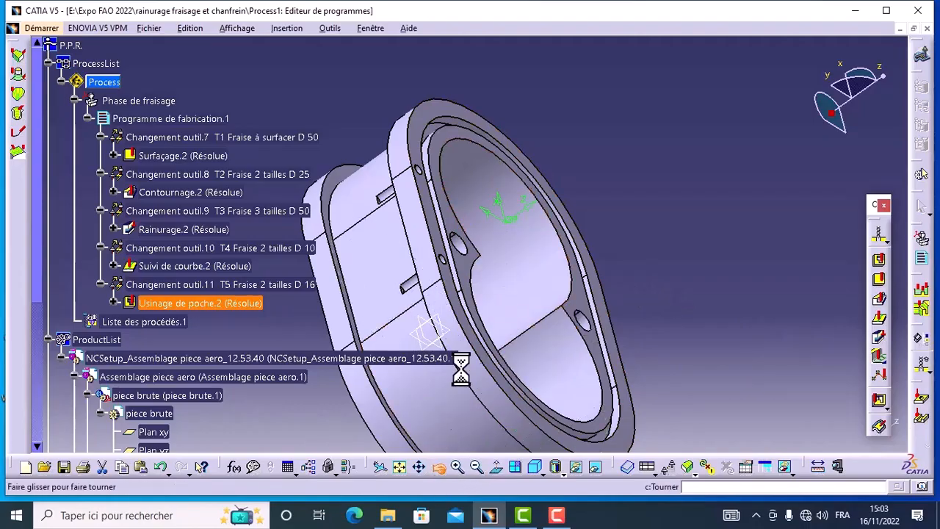
left_click_drag(409, 199, 512, 384)
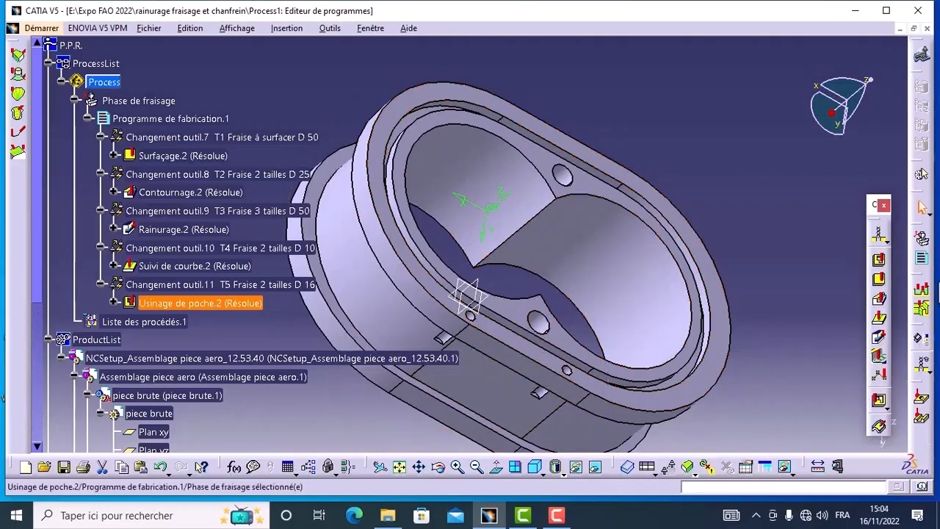
left_click(890, 254)
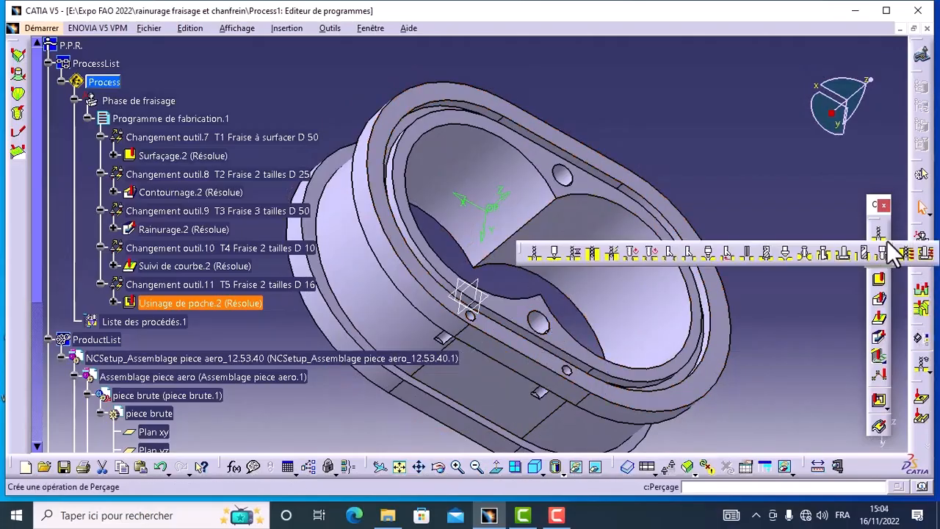
left_click(537, 254)
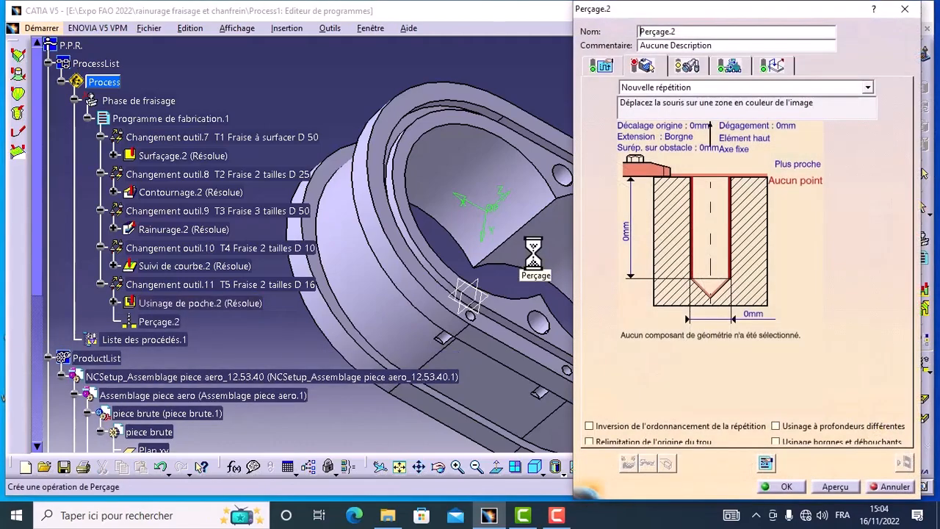
Define the drilling operation's top surface as the flat inner face surrounding the two bores.
left_click(729, 177)
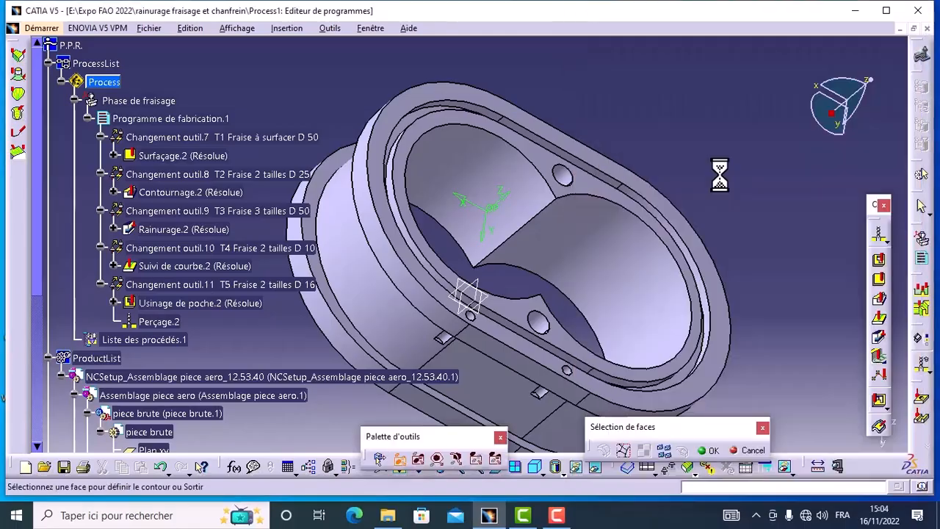
left_click(591, 189)
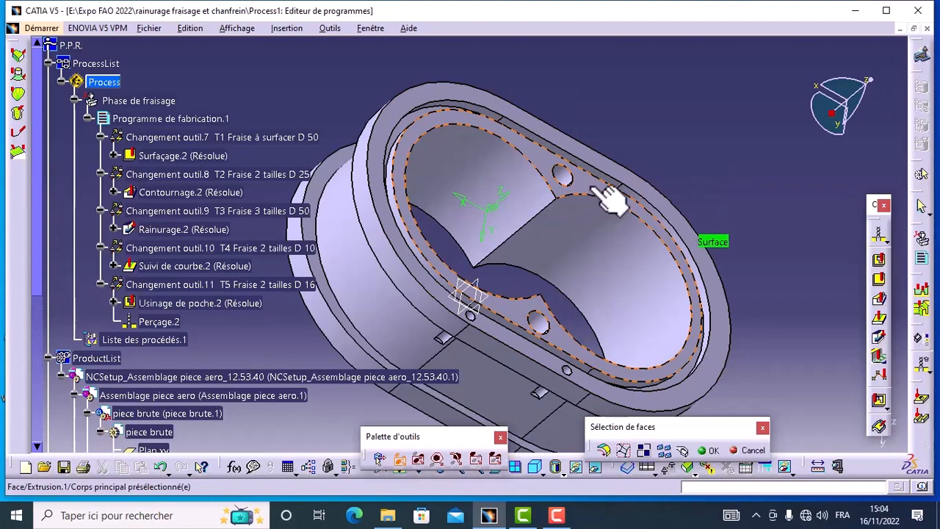
left_click(710, 450)
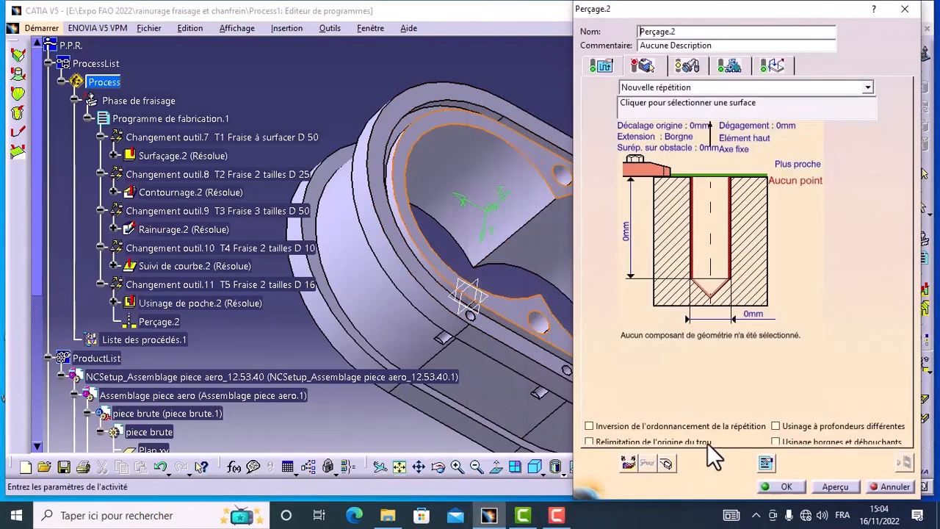
Add the two small holes beside the bores on the inner face as the drilling positions.
left_click(733, 250)
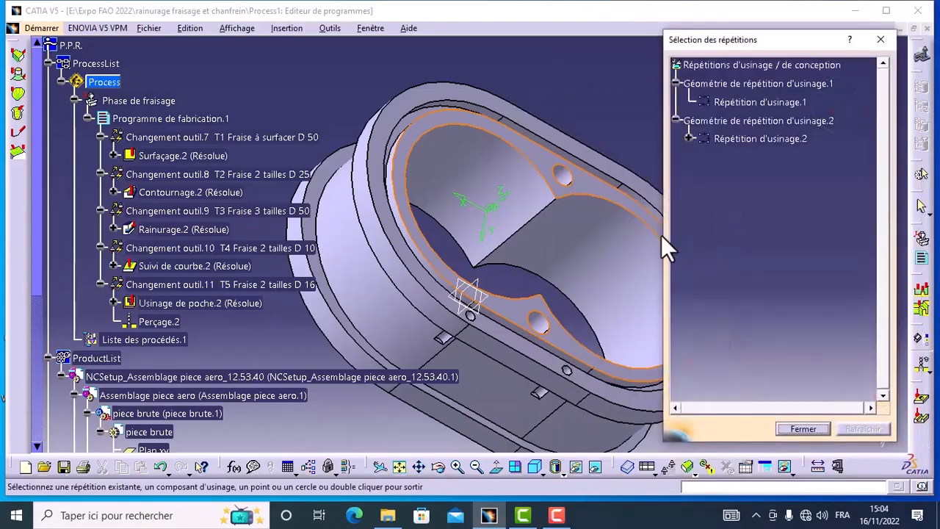
left_click(580, 182)
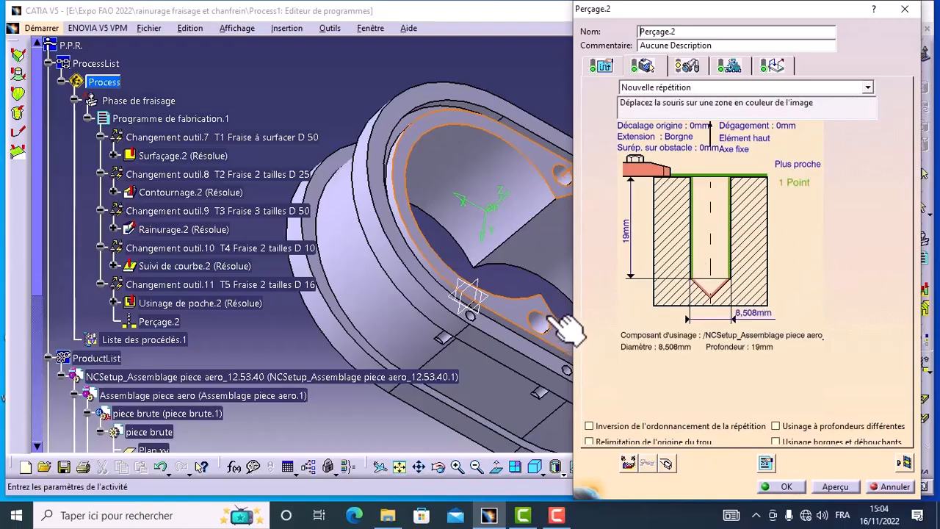
left_click(724, 236)
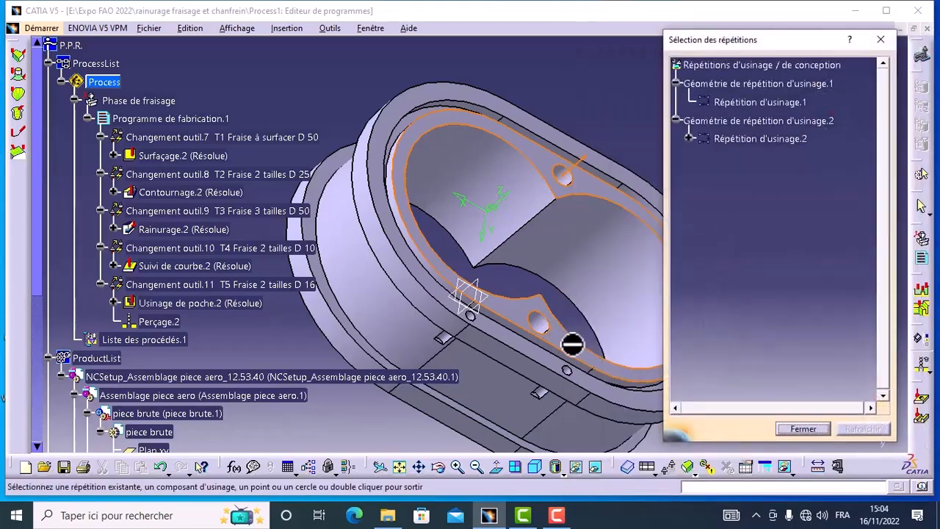
left_click(547, 323)
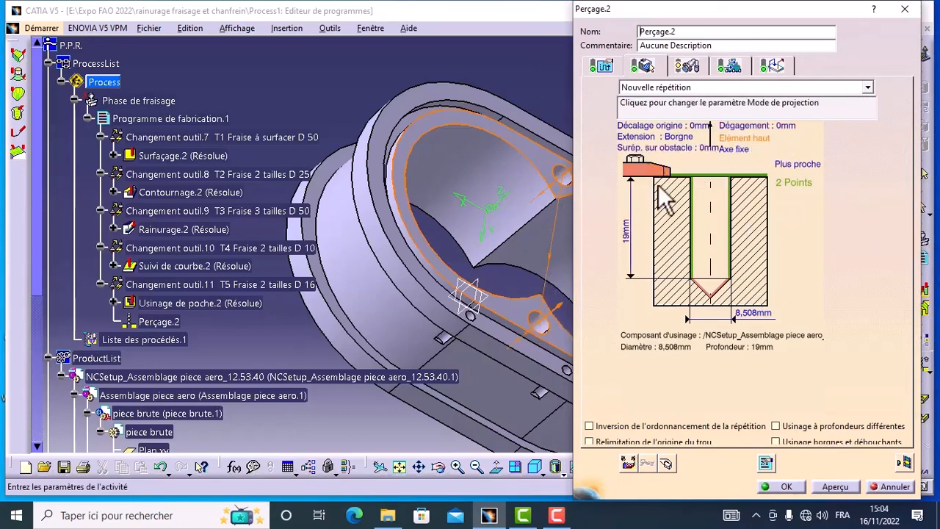
Set the drilling operation's clearance (Dégagement) between the two holes to 5 mm.
left_click(438, 468)
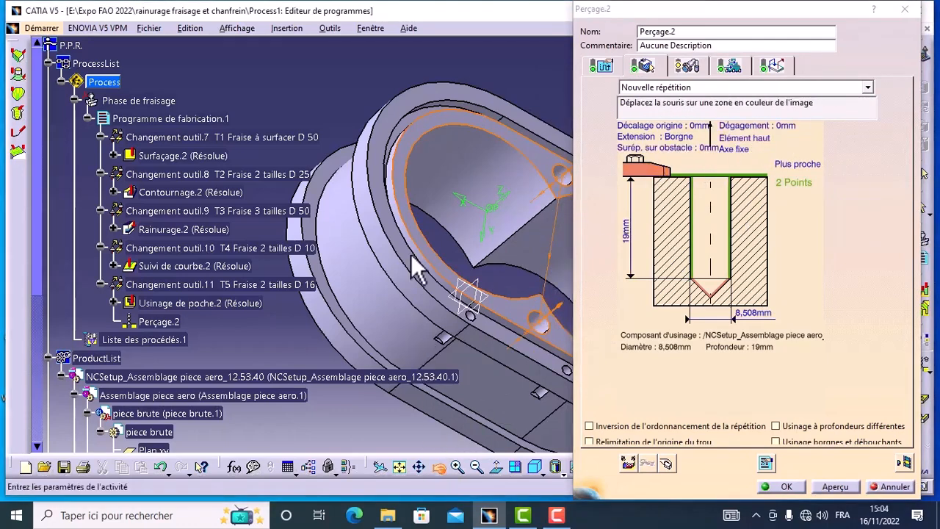
left_click_drag(391, 180, 503, 143)
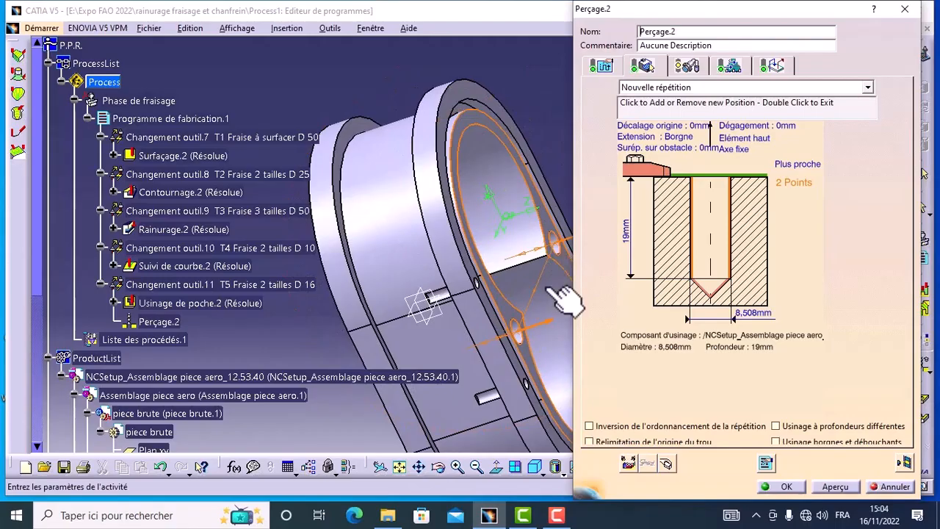
double_click(760, 127)
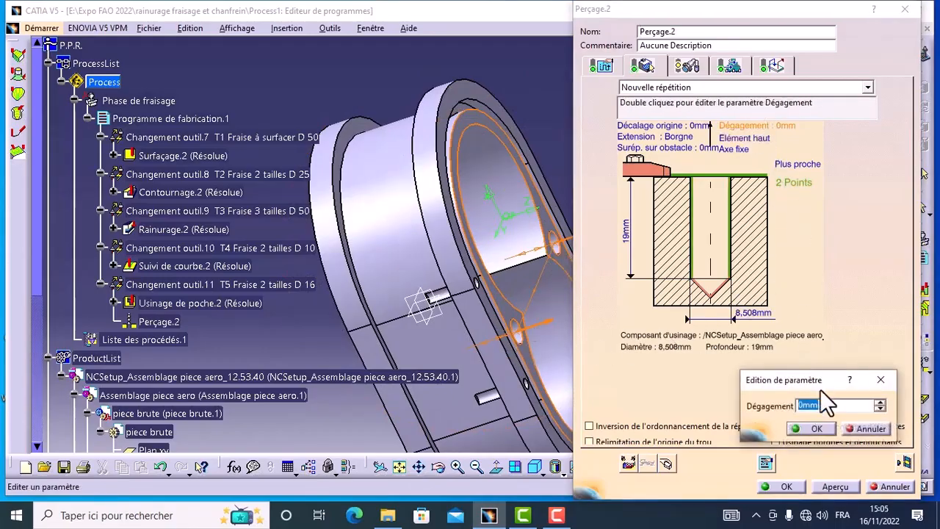
left_click(879, 403)
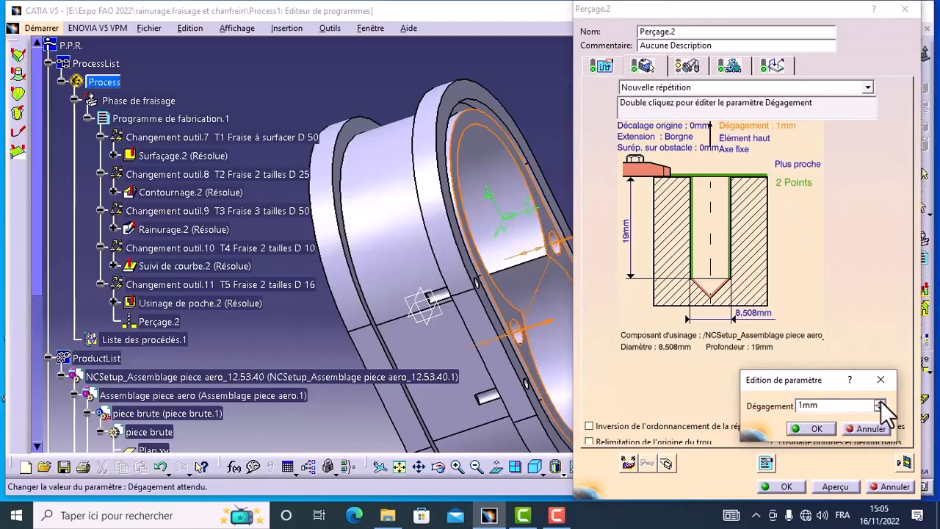
left_click(879, 402)
left_click(878, 402)
left_click(805, 428)
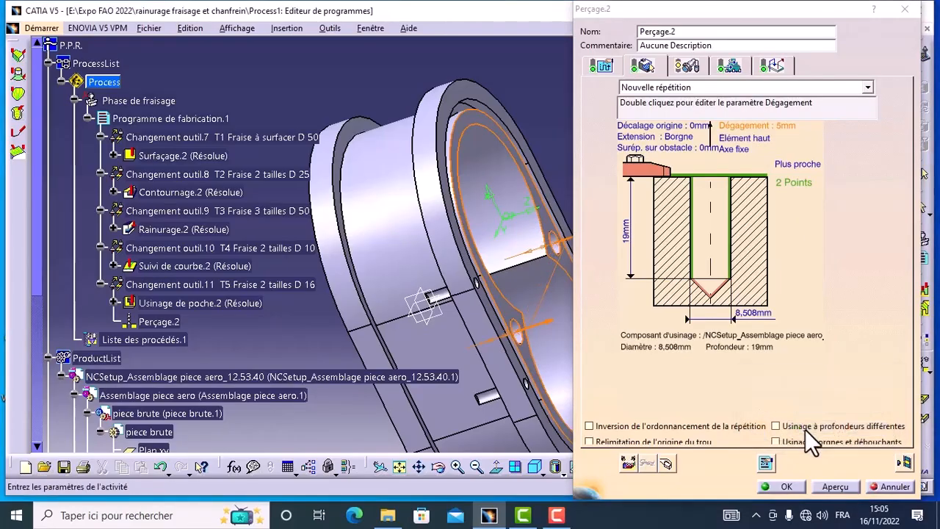
Review the approach and retract macros of the drilling operation and replay its toolpath on the part.
left_click(778, 67)
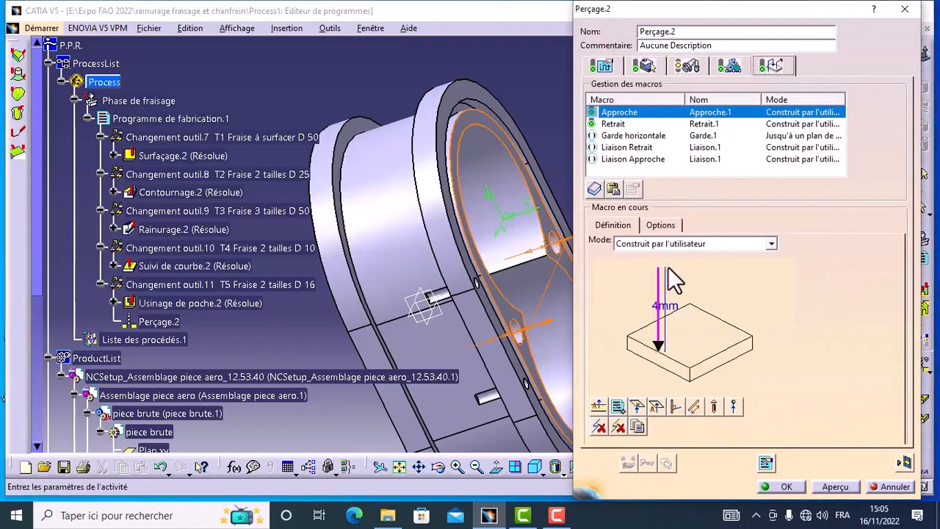
left_click(613, 124)
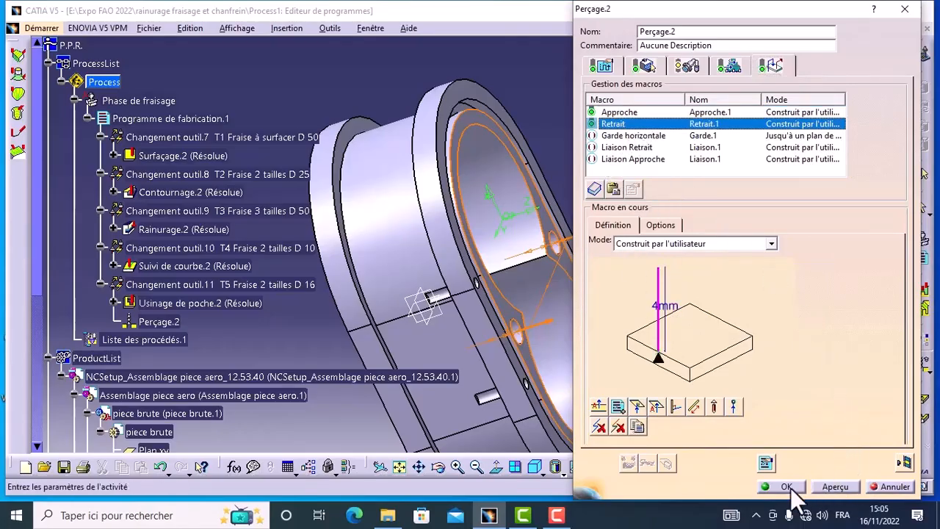
left_click(904, 461)
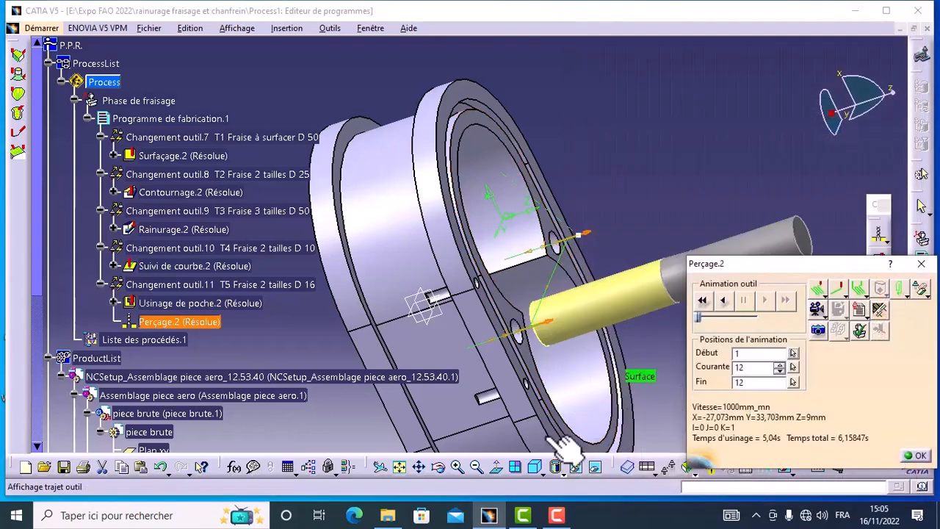
left_click(444, 471)
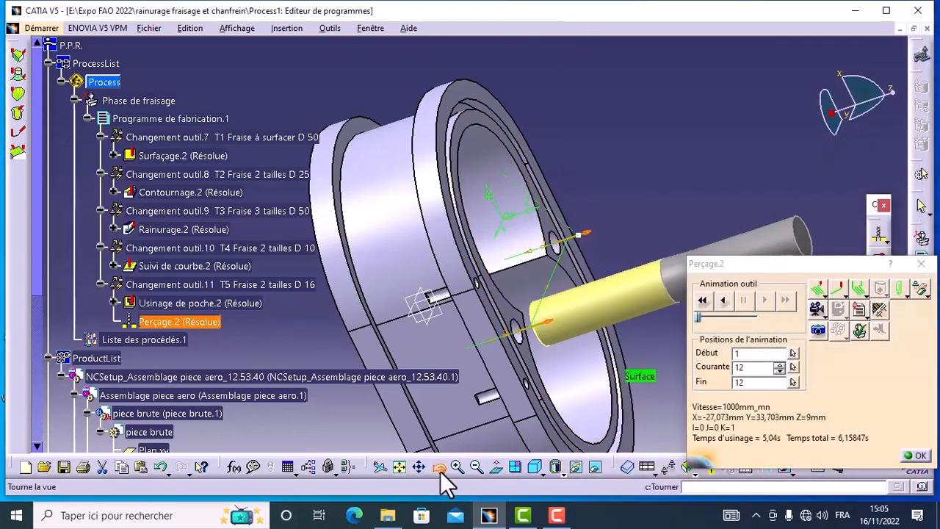
left_click_drag(432, 143, 467, 204)
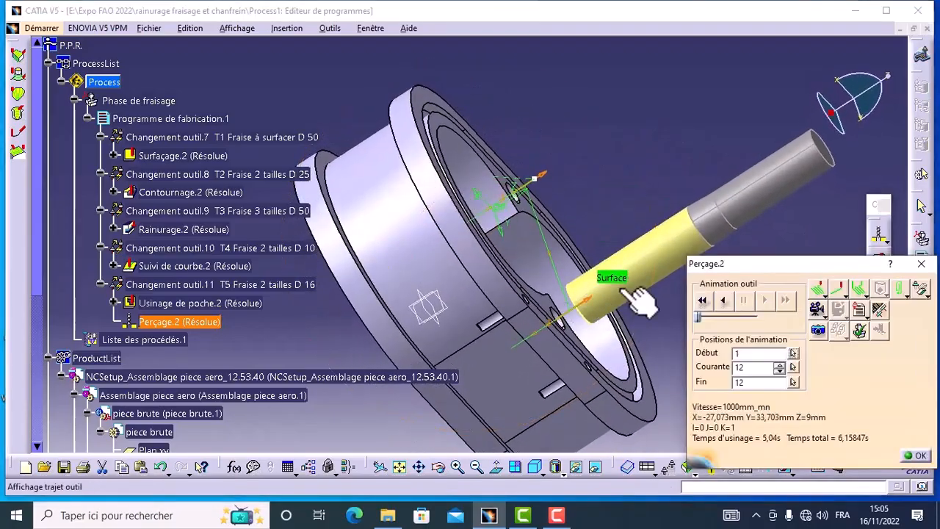
left_click(916, 456)
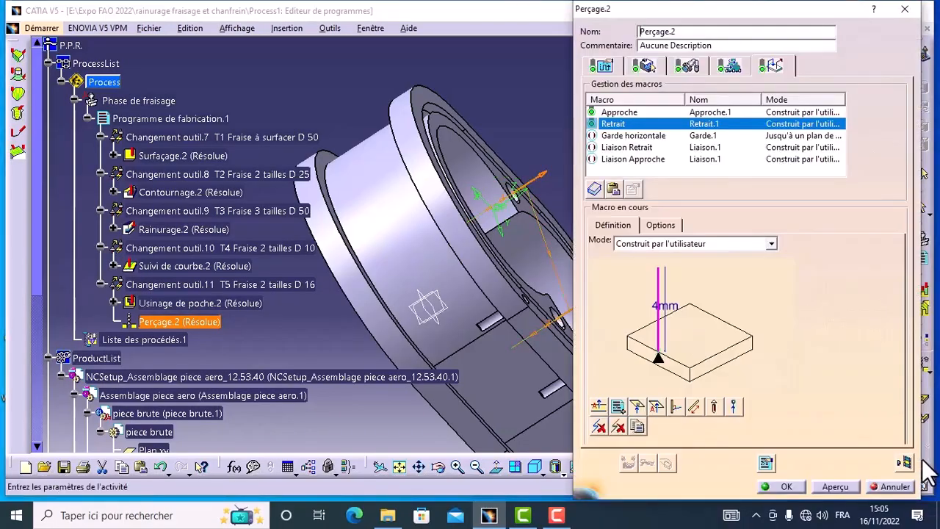
Assign a drill as tool 6 with an 8 mm nominal diameter and name it T6 Foret D 8.
left_click(688, 67)
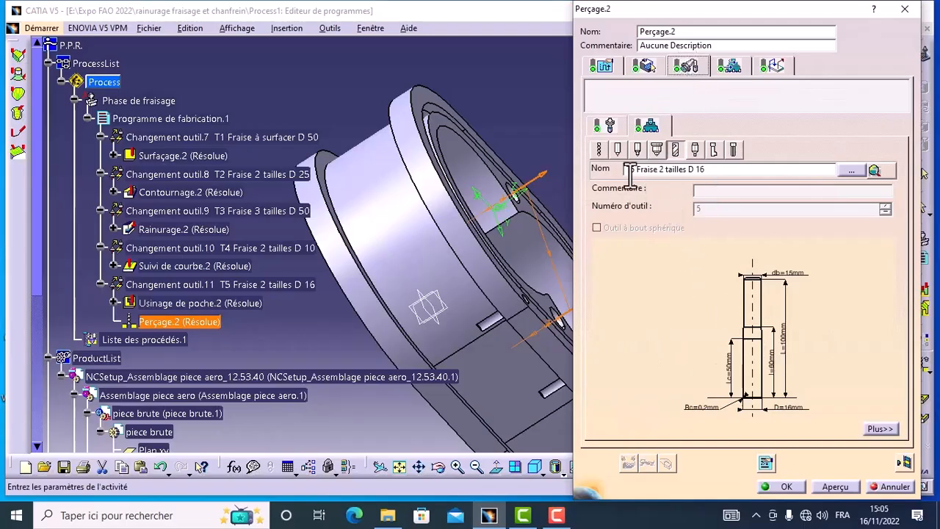
left_click(597, 150)
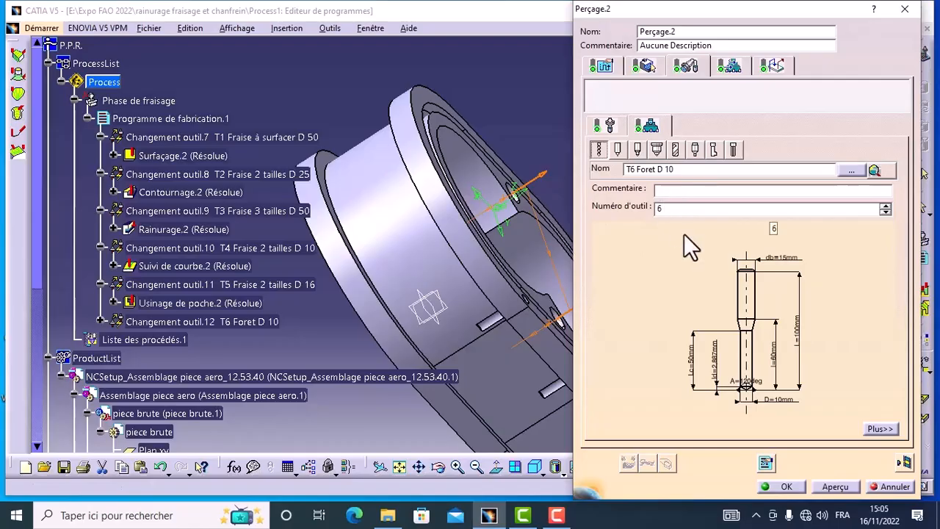
double_click(771, 402)
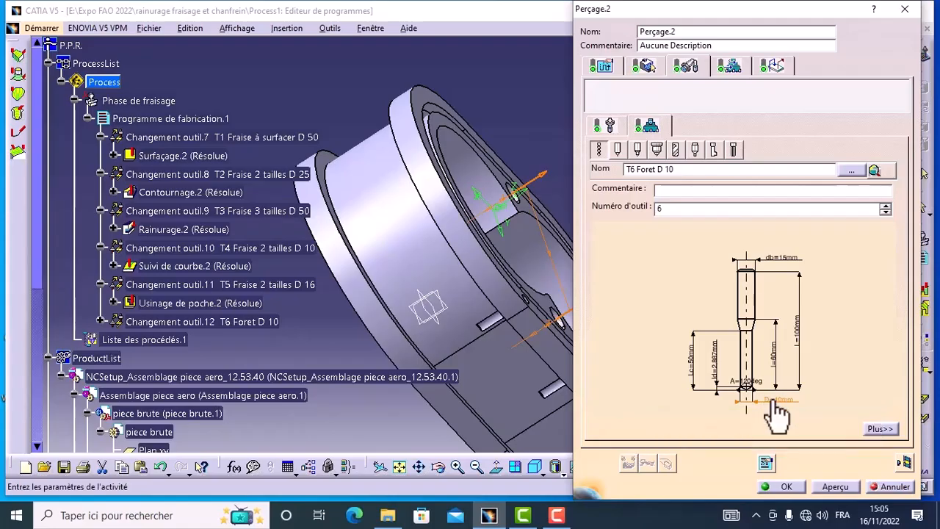
type("10")
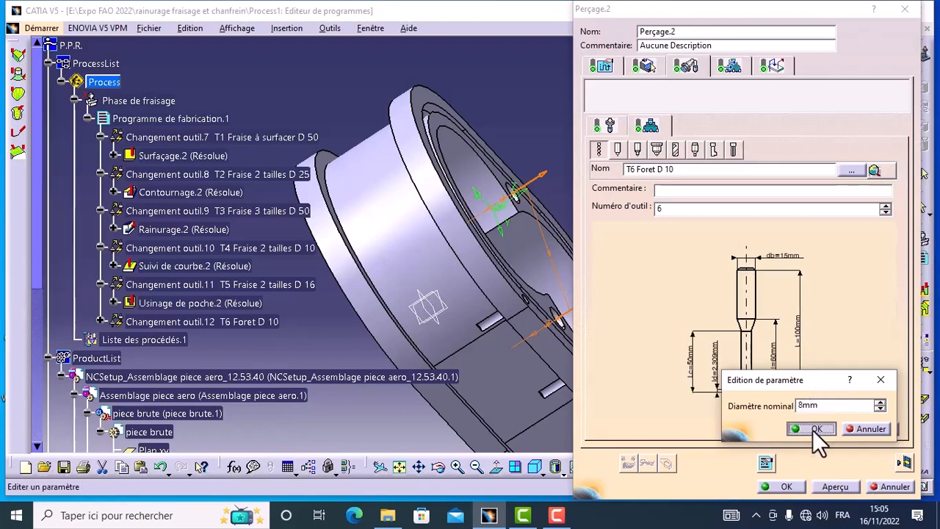
left_click(812, 428)
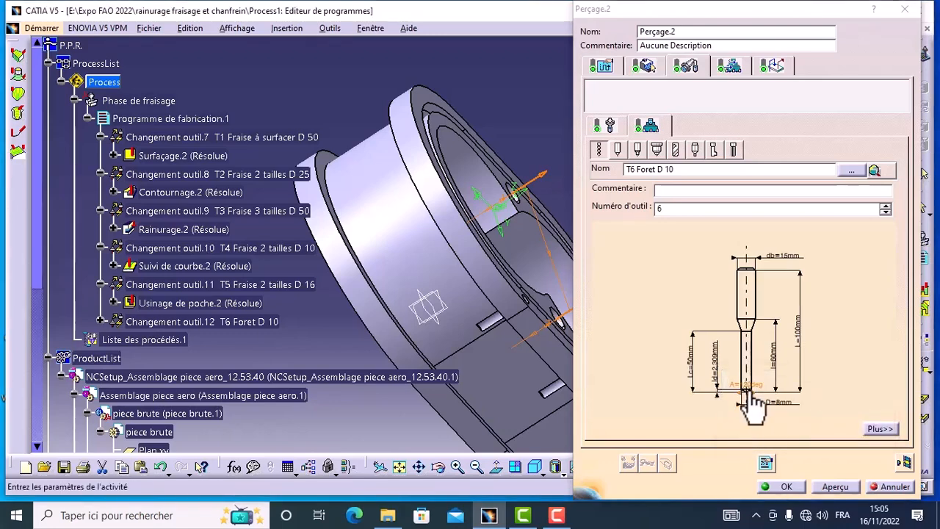
left_click(679, 170)
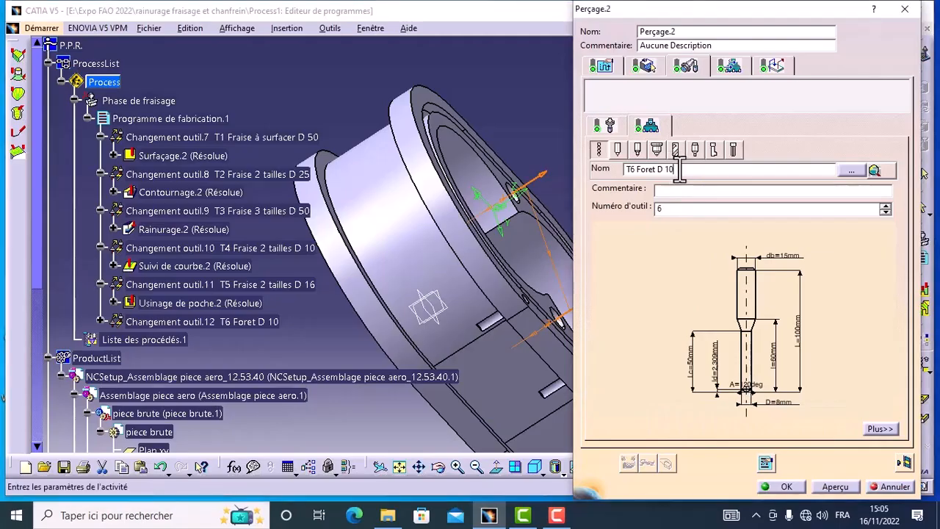
key("BackSpace")
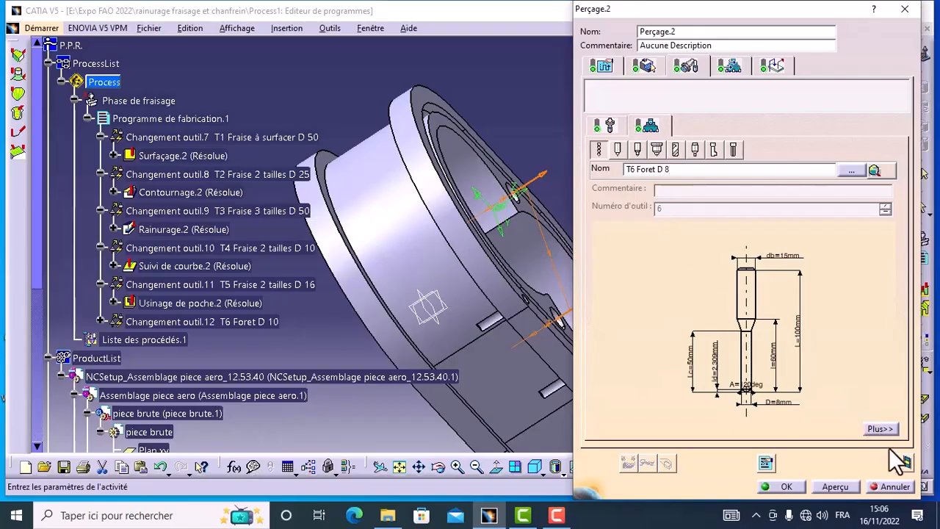
Replay the drilling toolpath with the 8 mm drill and inspect the tool path over both holes from several angles.
left_click(902, 462)
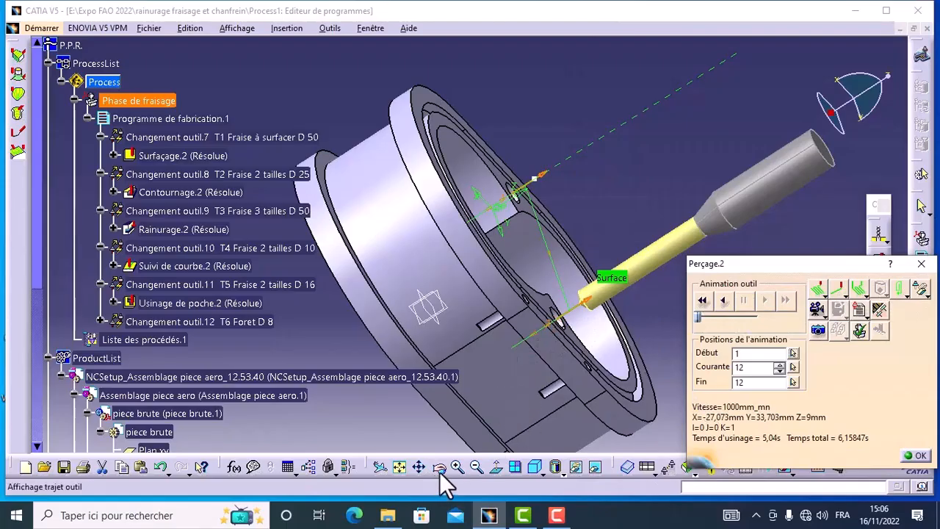
left_click(440, 472)
left_click_drag(387, 163, 353, 303)
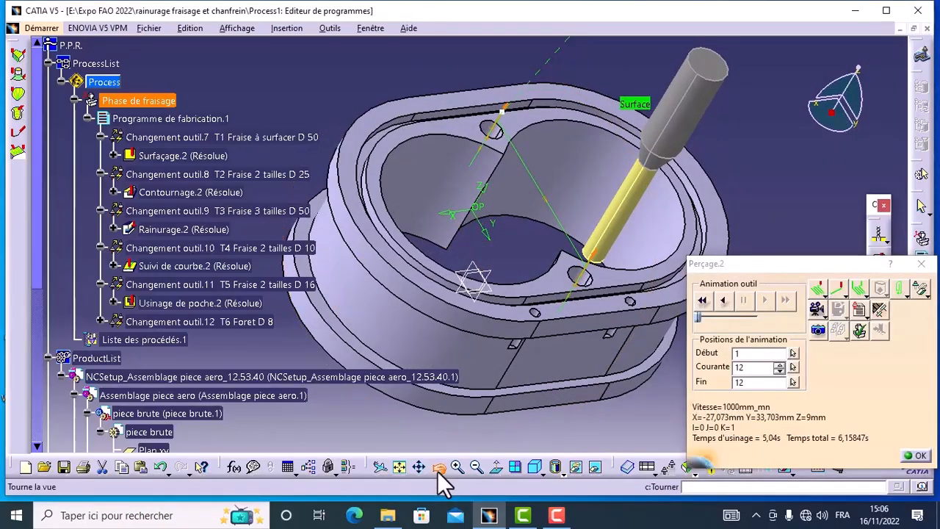
left_click(438, 471)
left_click_drag(662, 343, 598, 230)
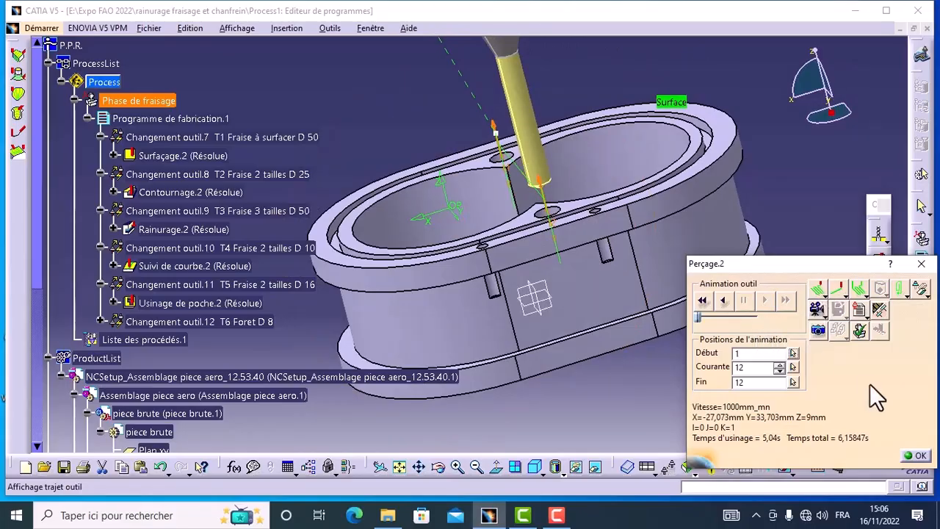
left_click(916, 456)
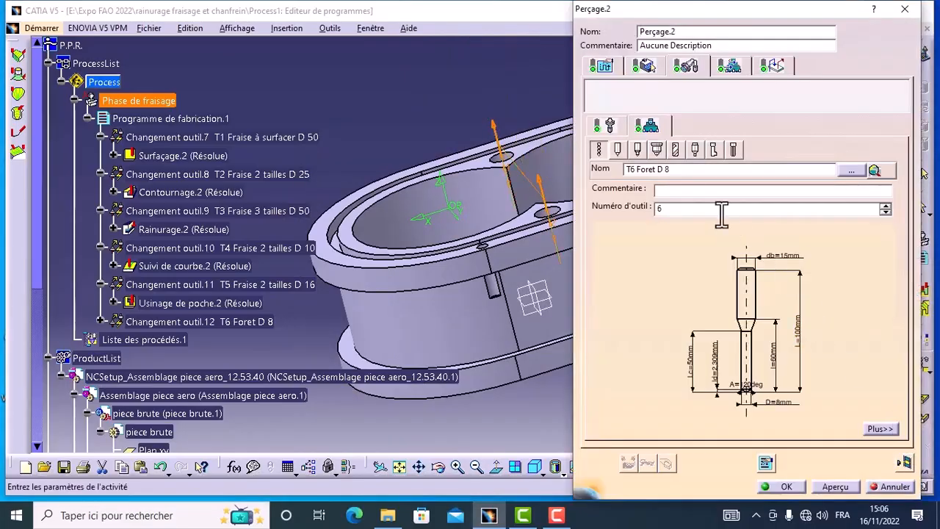
Check the drilling operation's hole geometry and strategy parameters, keeping the depth mode at Par pointe-outil (Dt).
left_click(648, 66)
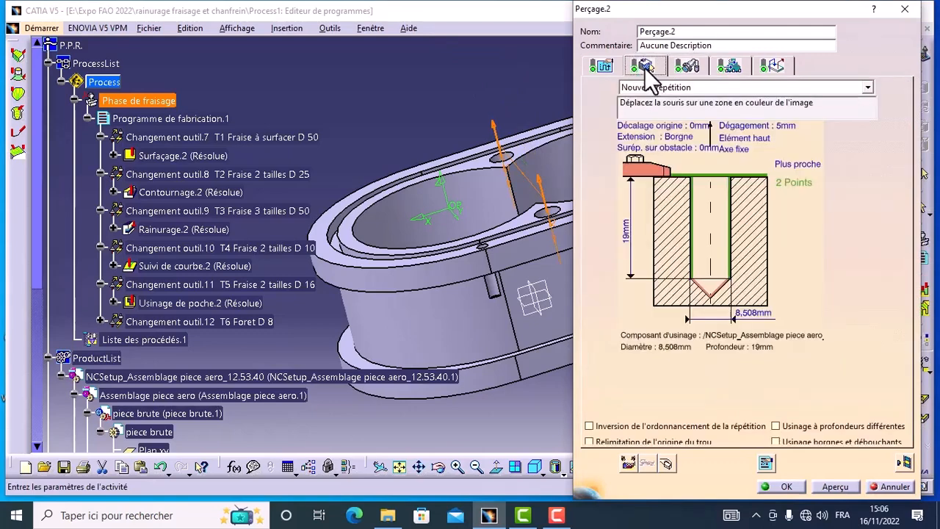
left_click(602, 66)
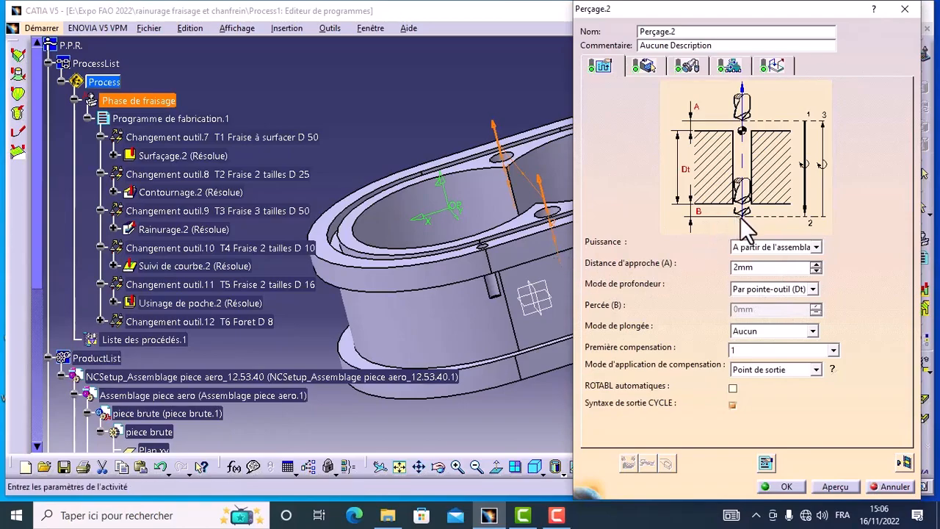
left_click(651, 68)
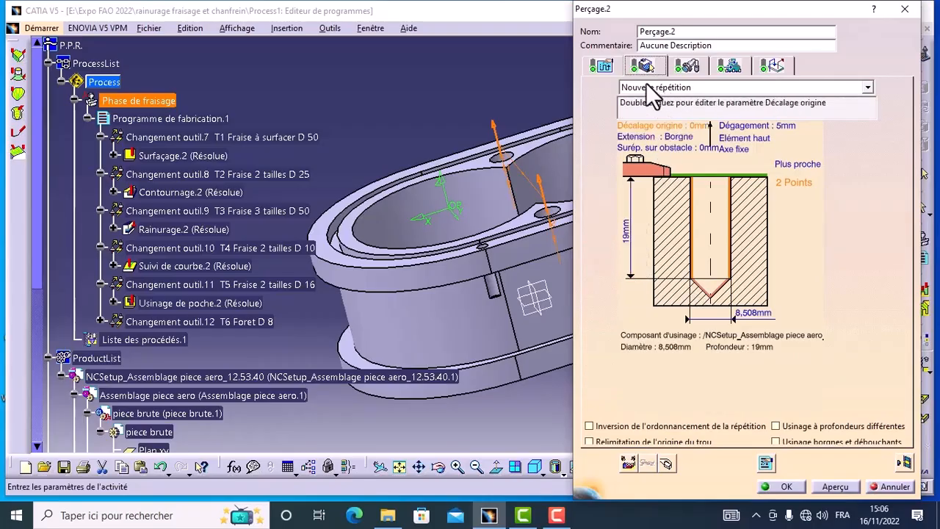
left_click(604, 68)
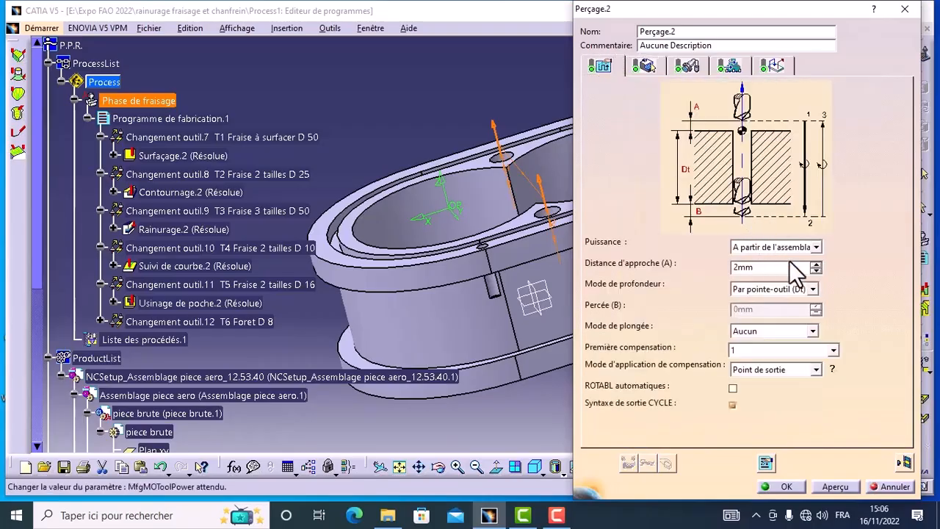
left_click(813, 289)
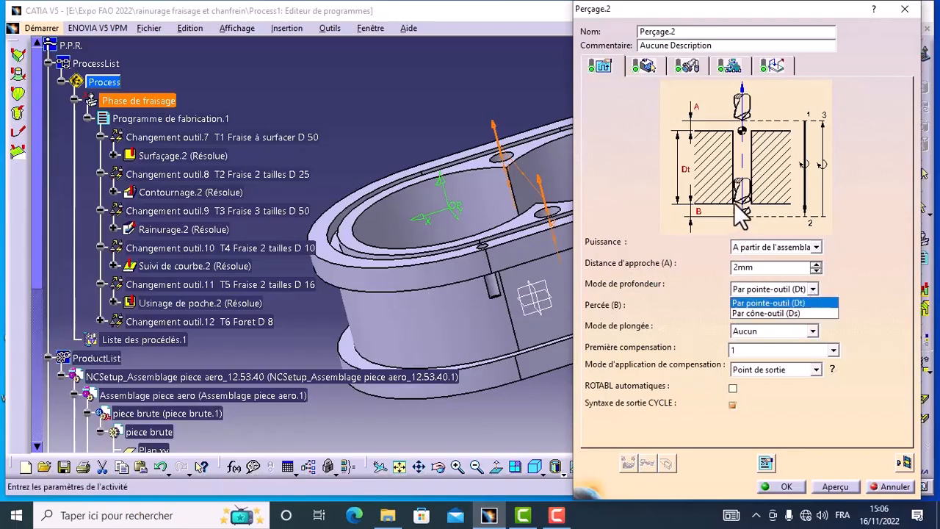
left_click(784, 302)
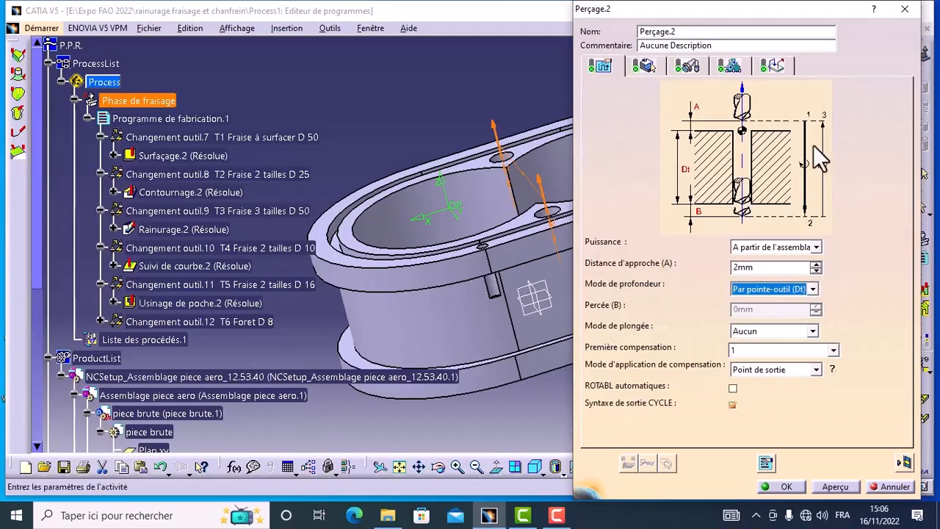
Run the full-program video simulation (Vidéo complète) through the drilling of the two holes, and close the replay after inspecting the machined part.
left_click(904, 462)
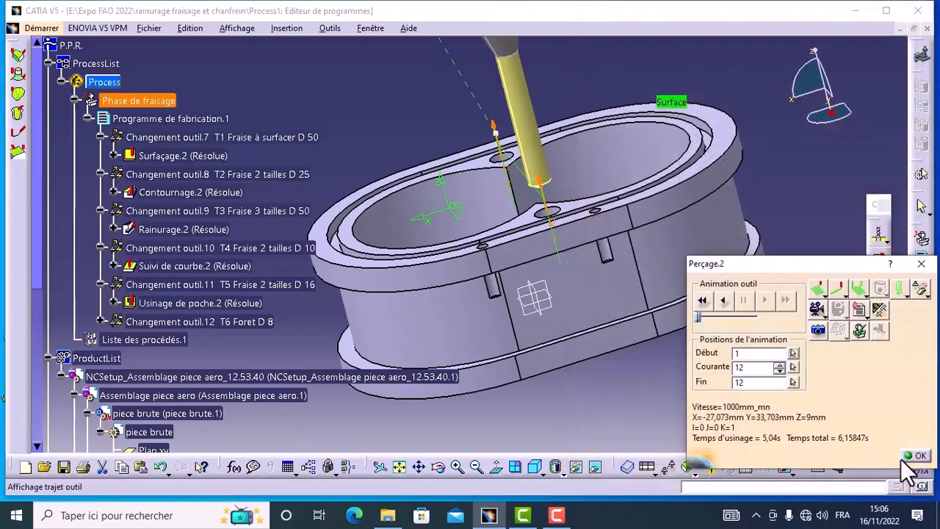
left_click(823, 315)
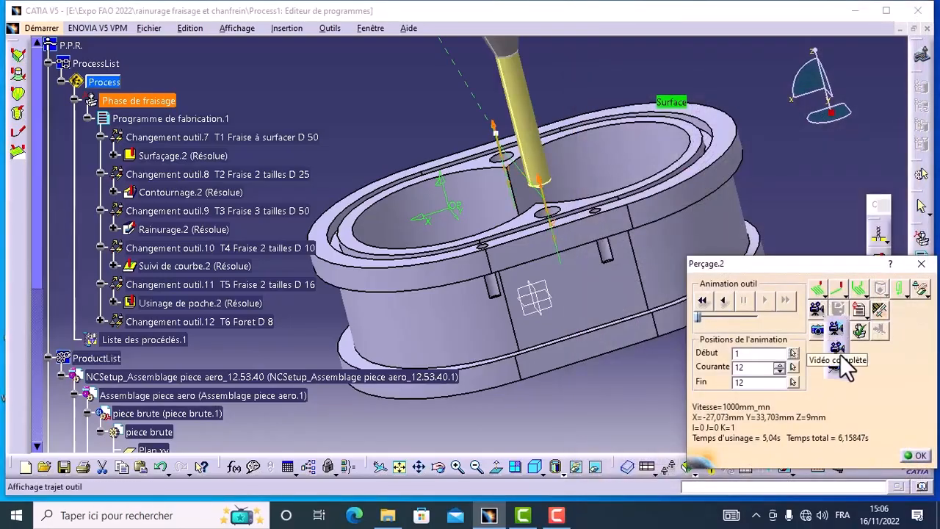
left_click(839, 350)
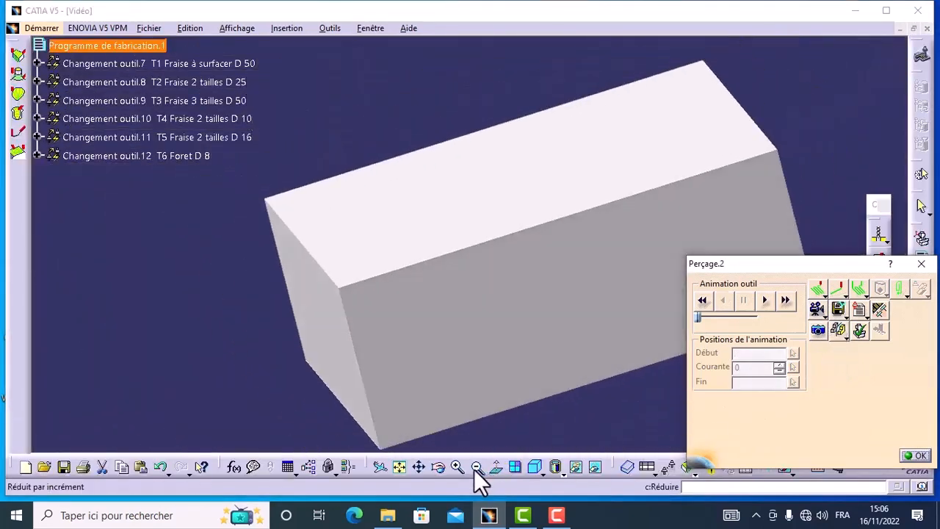
left_click(475, 468)
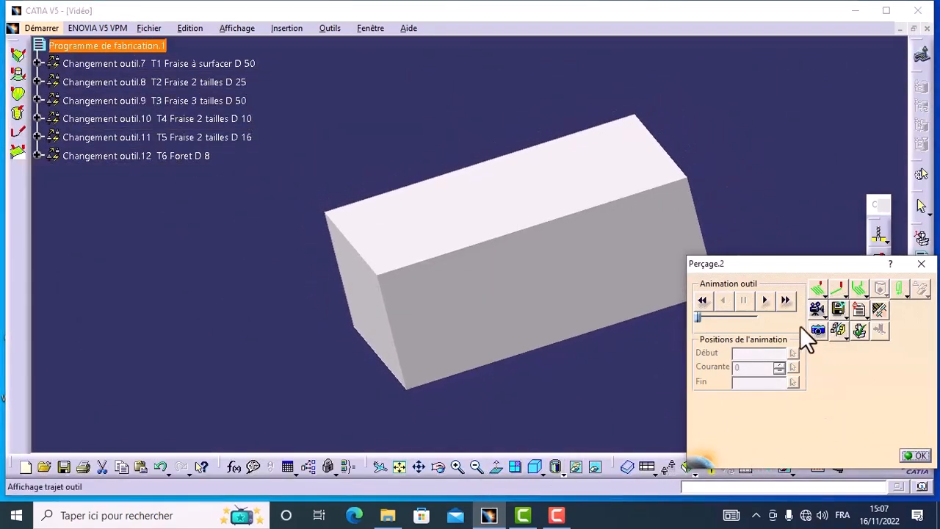
left_click(768, 305)
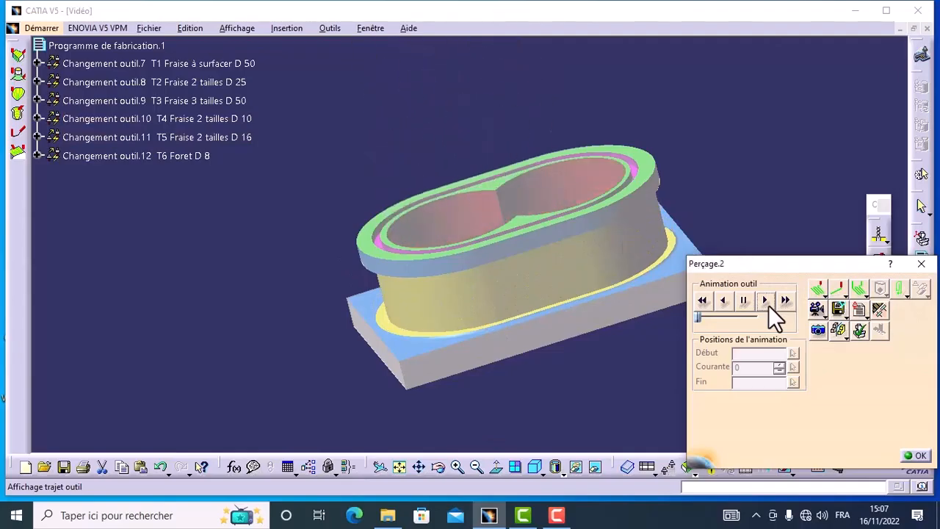
left_click(437, 468)
mouse_move(559, 259)
left_mouse_down()
mouse_move(562, 379)
mouse_move(550, 342)
mouse_move(560, 273)
mouse_move(573, 256)
left_mouse_up()
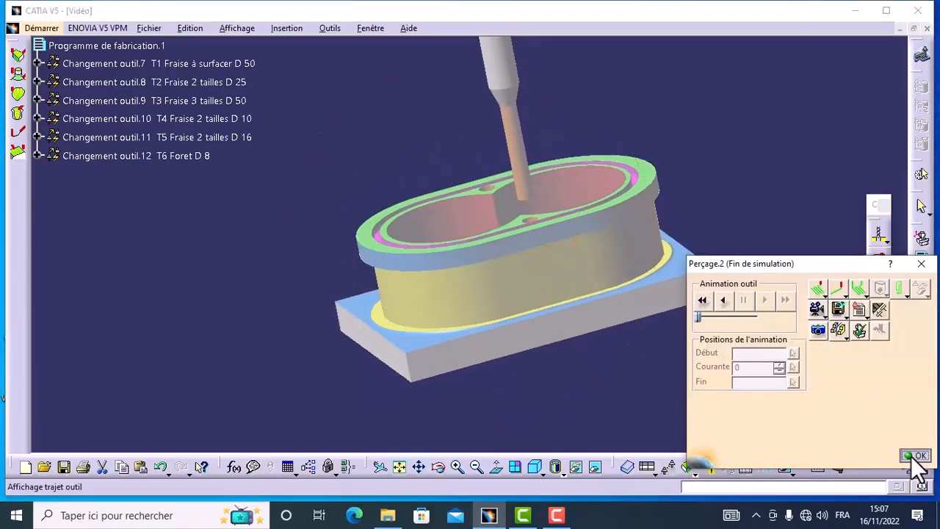
left_click(918, 456)
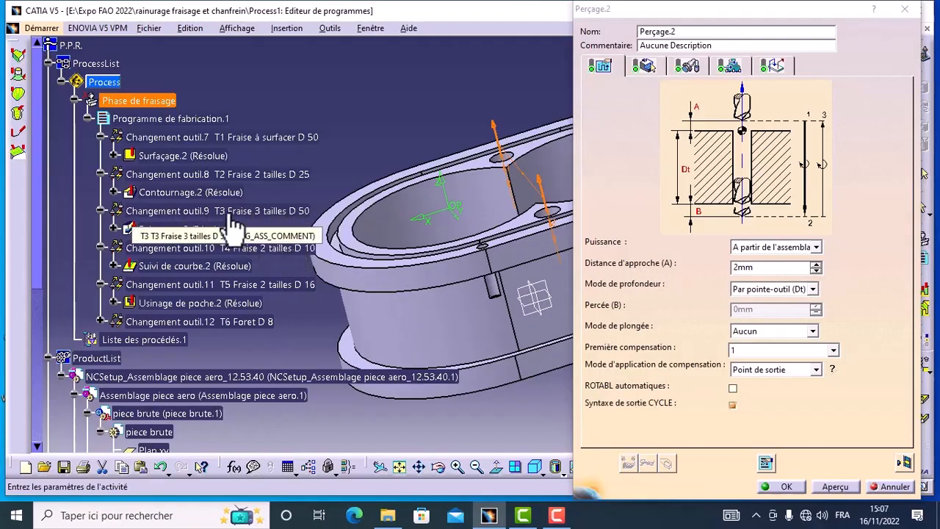
Accept the drilling operation and select IMS as the post-processor in the machining output options.
left_click(782, 486)
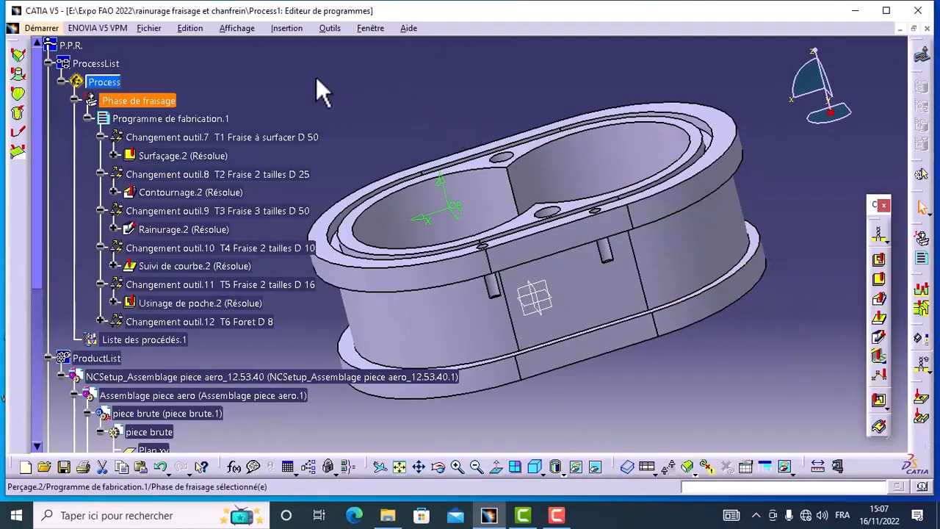
left_click(328, 28)
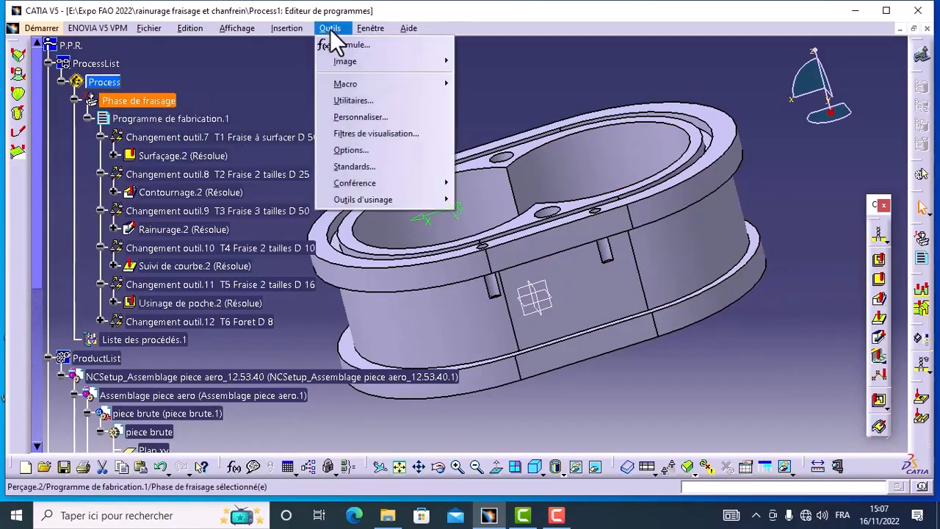
left_click(365, 150)
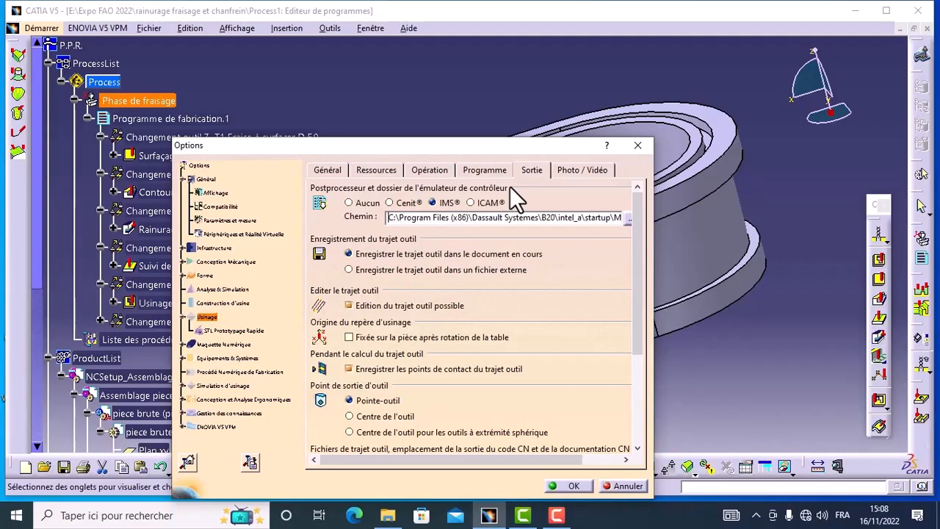
left_click(349, 203)
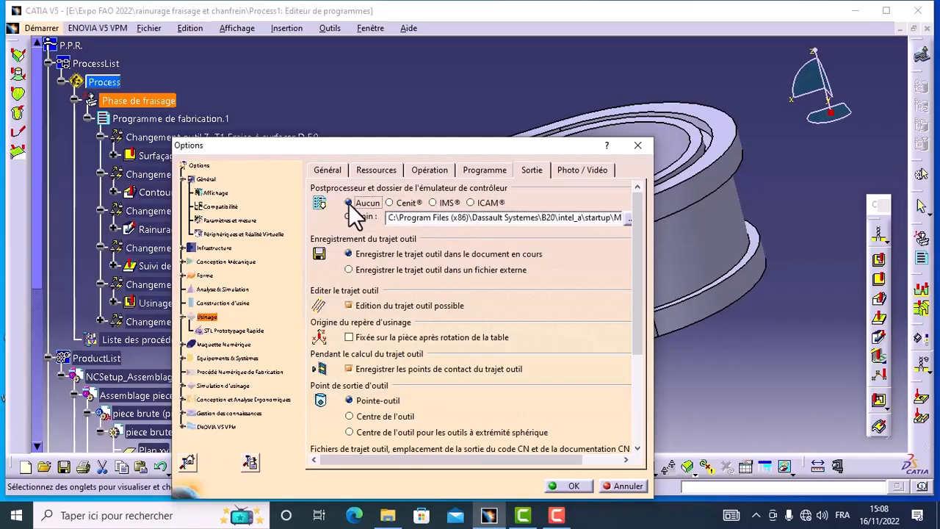
left_click(433, 203)
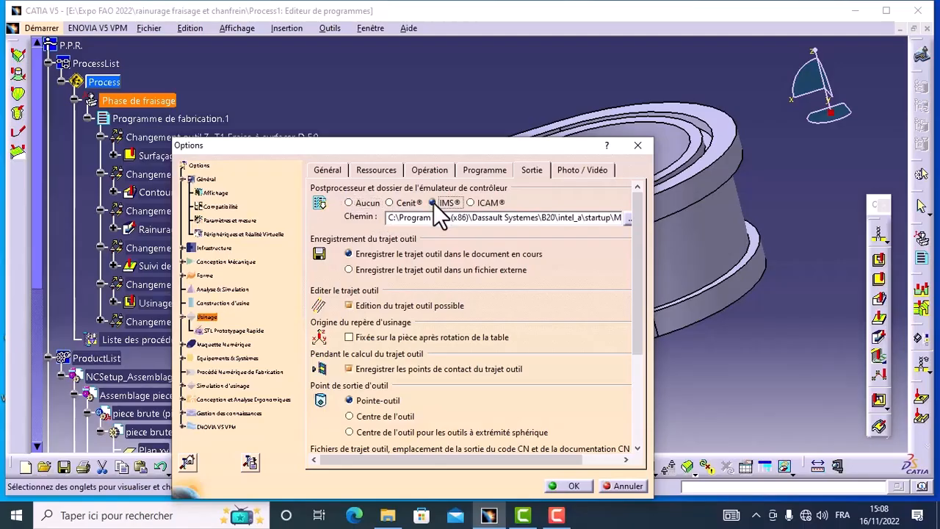
mouse_move(638, 283)
left_mouse_down()
mouse_move(643, 383)
mouse_move(654, 276)
left_mouse_up()
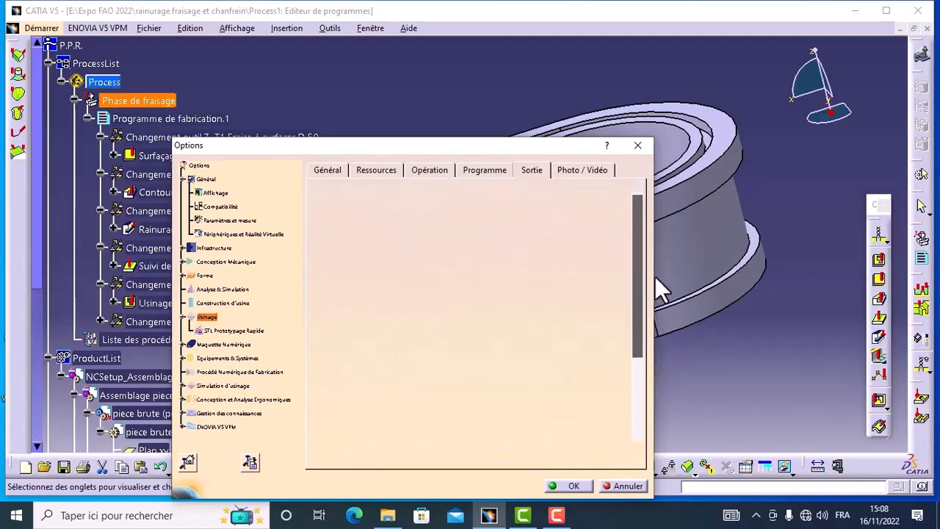
left_click(570, 485)
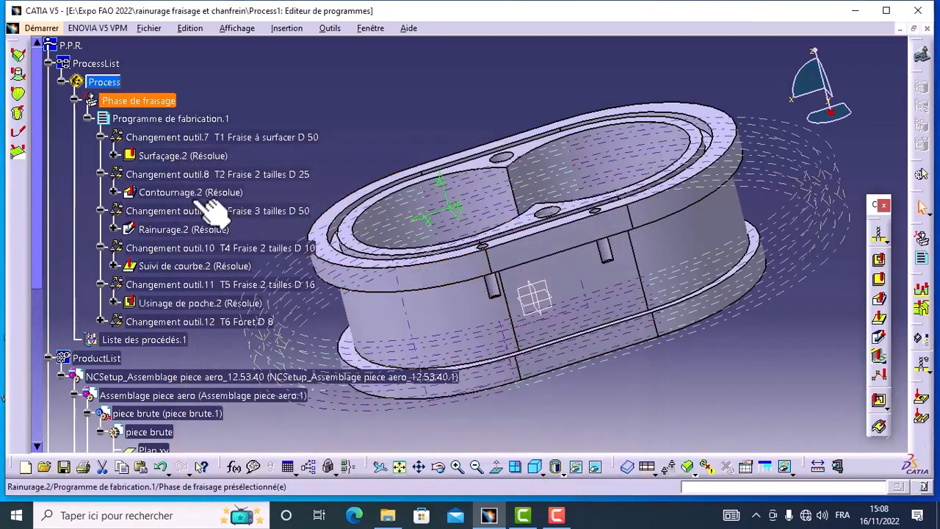
Set the controller emulator of the milling phase's 3-axes Hass machine to fanuc5x_abtable.ce.
double_click(208, 128)
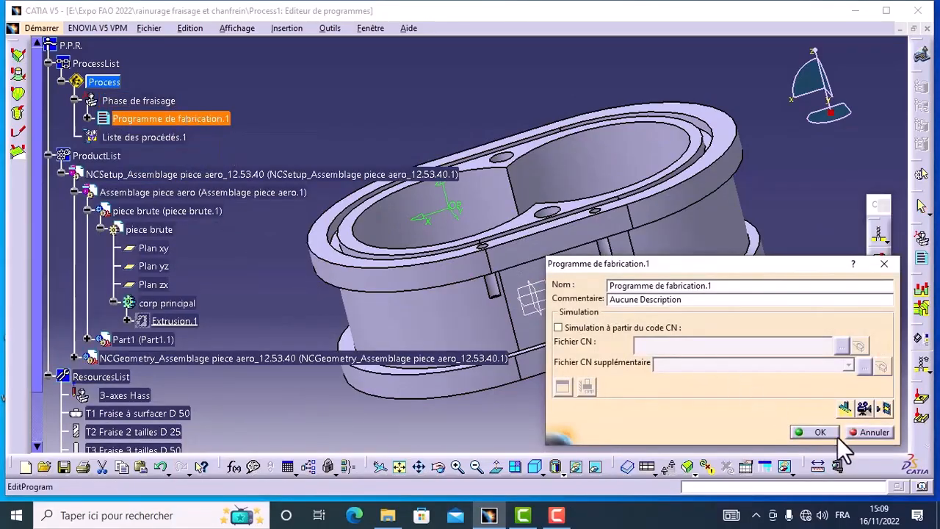
left_click(817, 433)
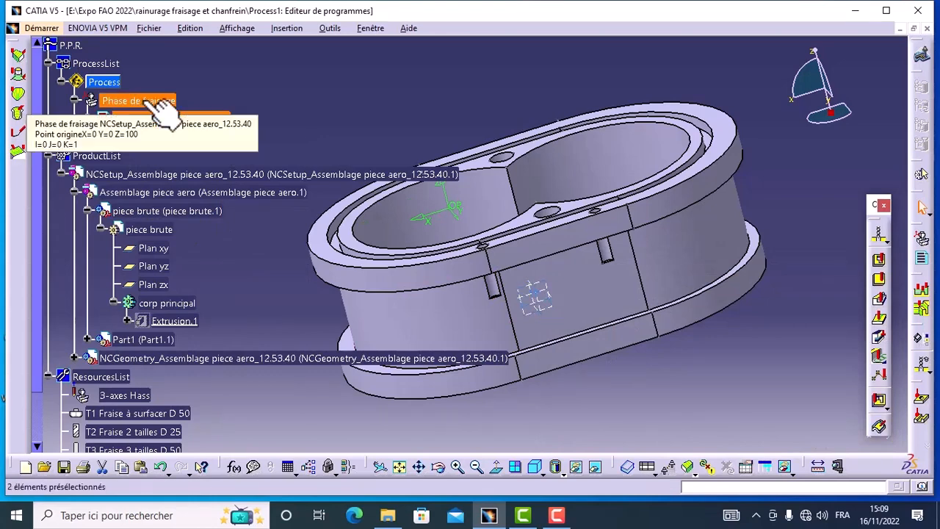
double_click(160, 103)
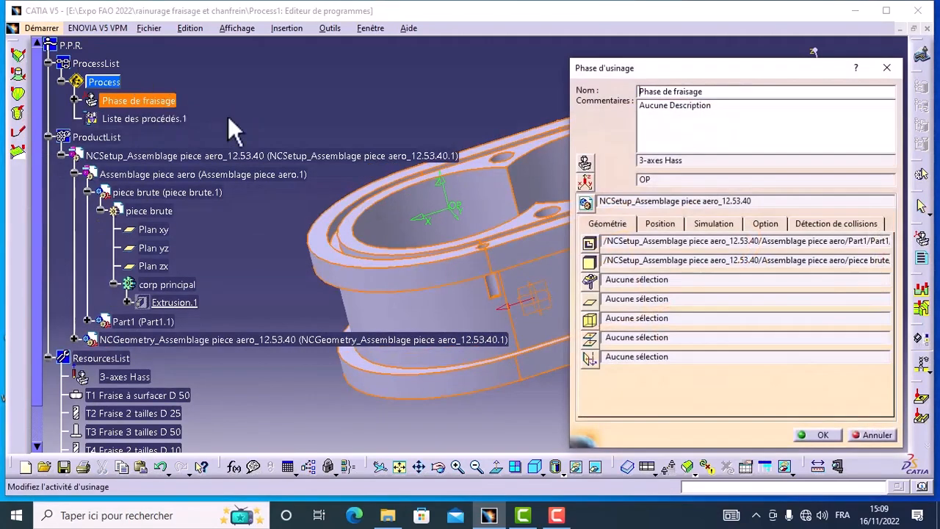
left_click(585, 164)
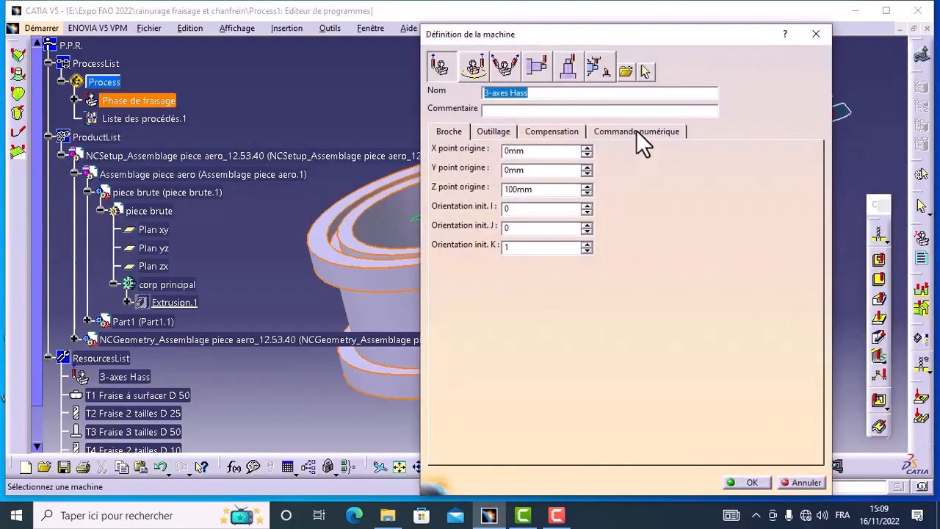
left_click(636, 131)
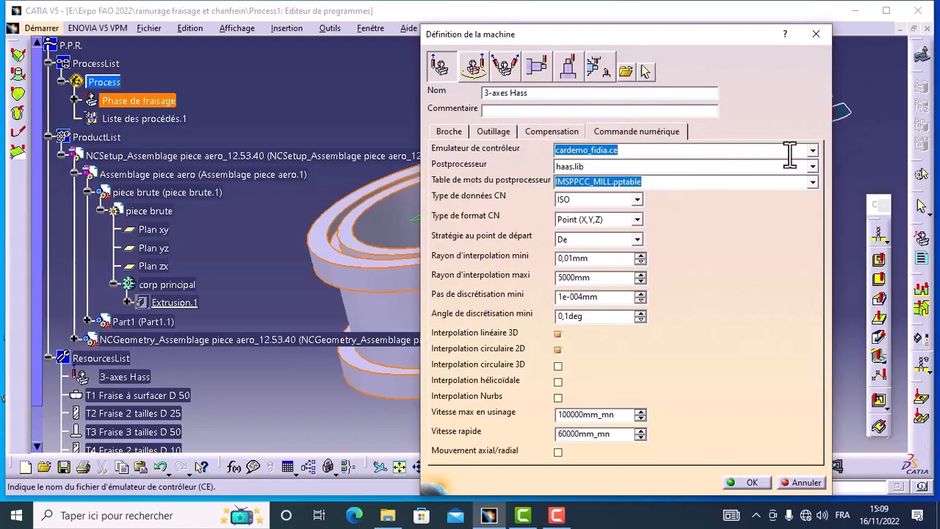
left_click(813, 151)
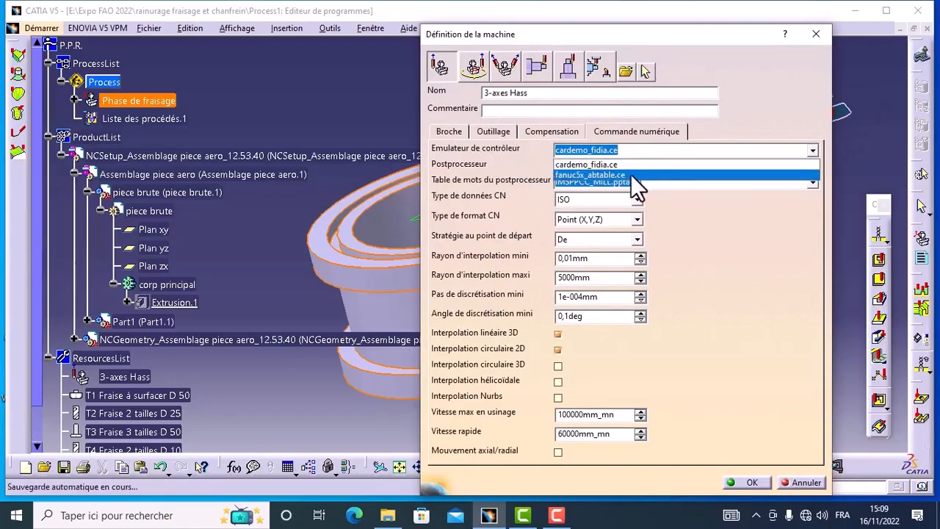
left_click(633, 175)
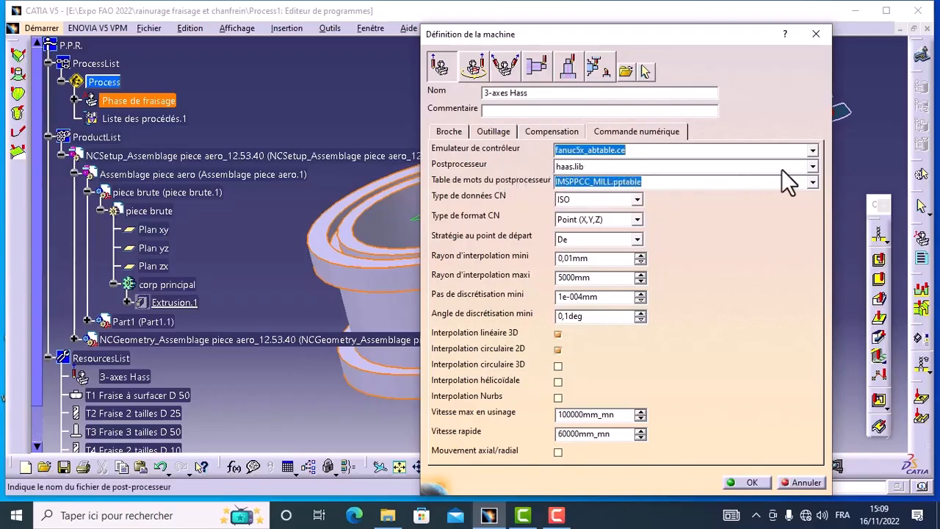
Select the haas.lib post-processor with word table IMSPPCC_MILL.pptable and ISO NC data type, then accept the machine and milling phase settings.
left_click(812, 167)
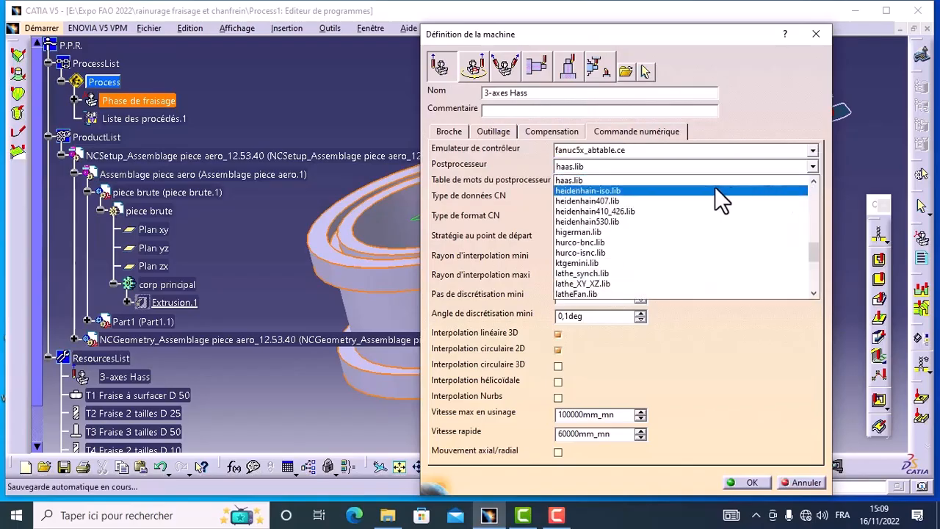
left_click(690, 182)
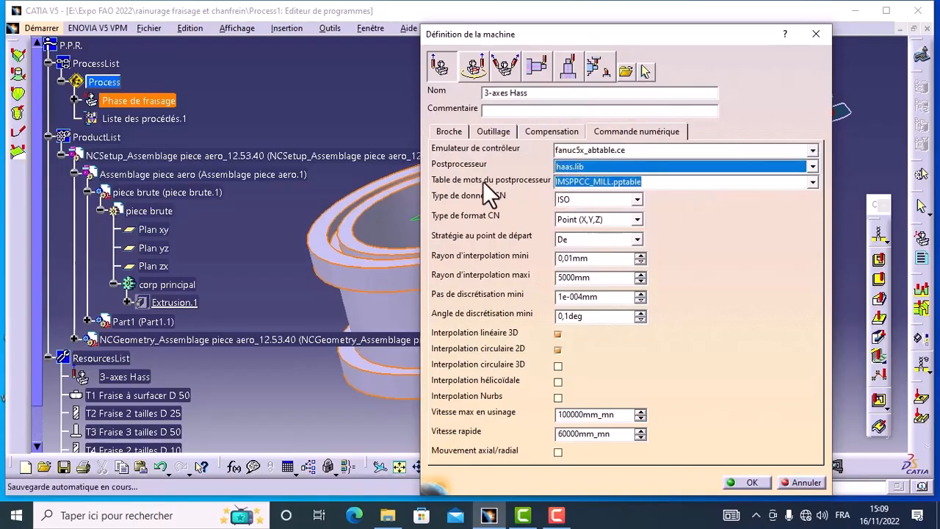
left_click(812, 182)
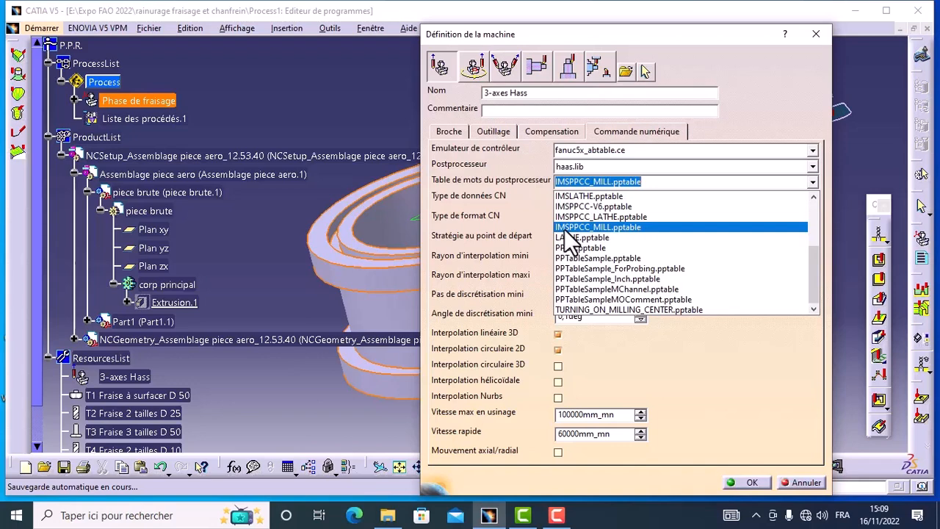
left_click(623, 229)
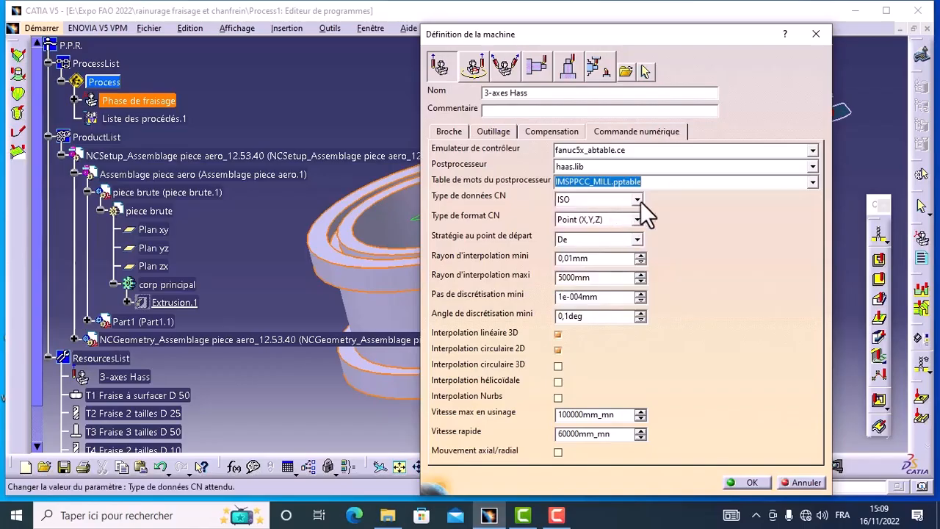
left_click(637, 200)
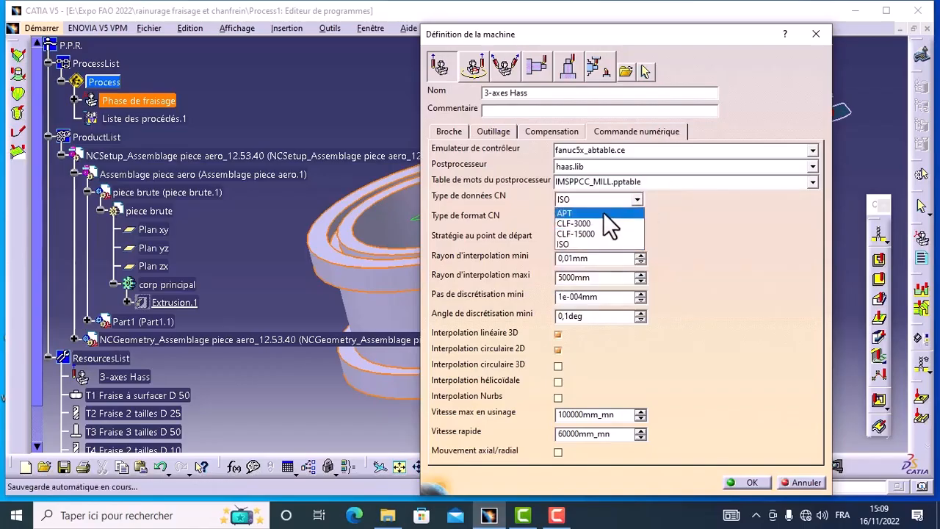
left_click(576, 243)
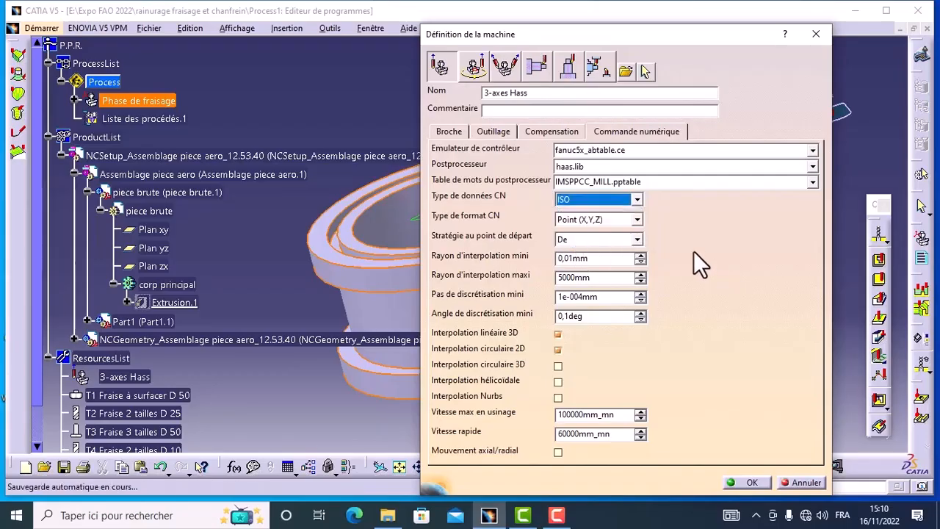
left_click(750, 483)
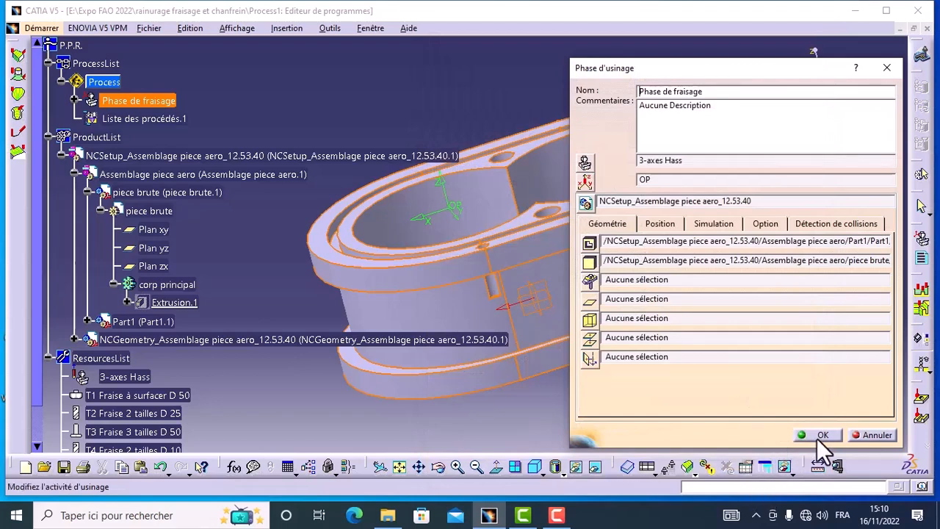
left_click(822, 436)
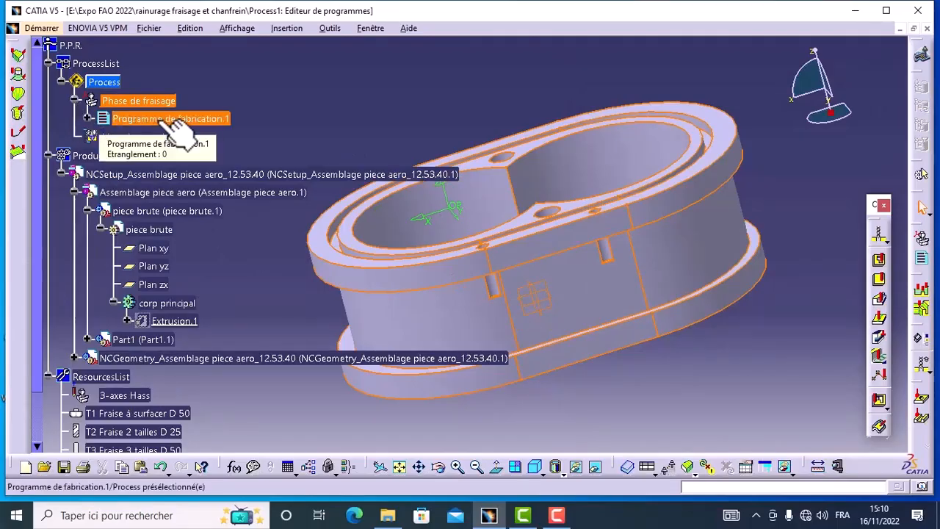
Start interactive NC code generation for Programme de fabrication.1 and set the output file to Process1_Programme_de_fabrication_1 on the Desktop.
right_click(157, 121)
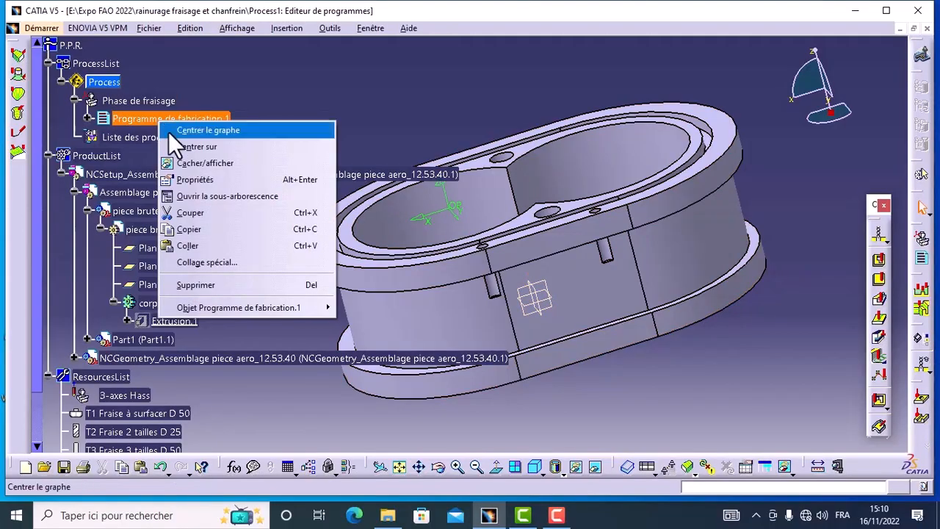
mouse_move(205, 307)
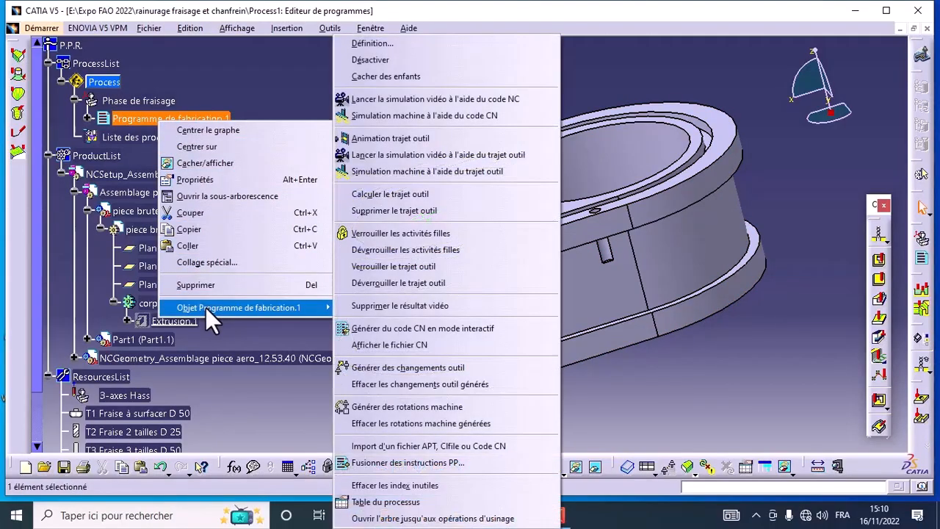
left_click(401, 328)
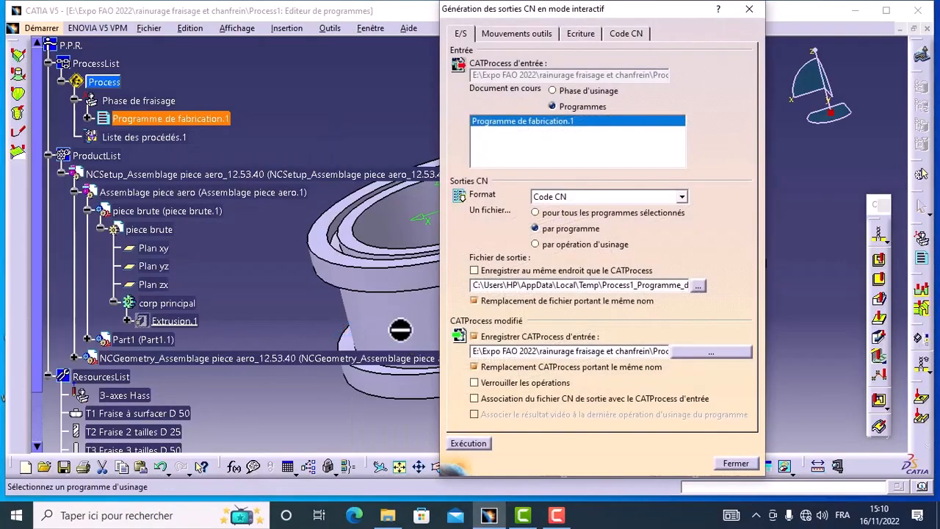
left_click(474, 271)
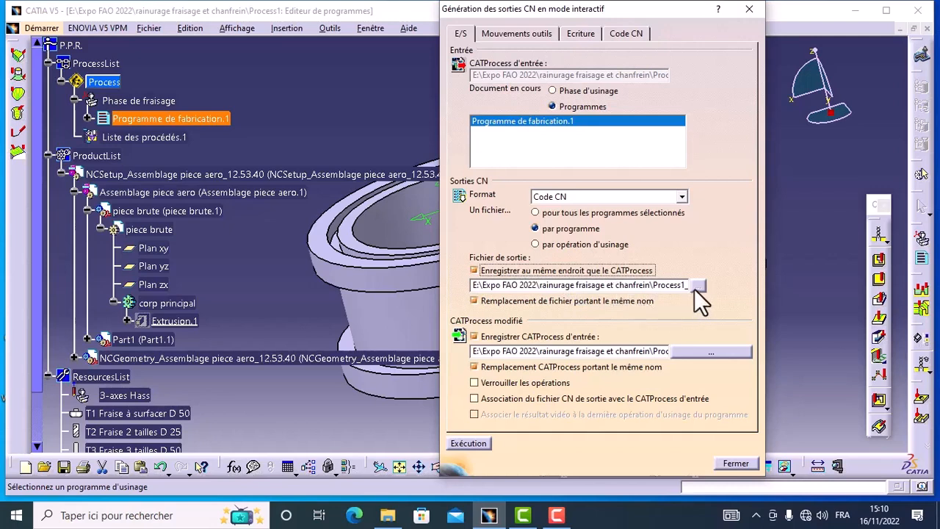
left_click(474, 271)
left_click(474, 270)
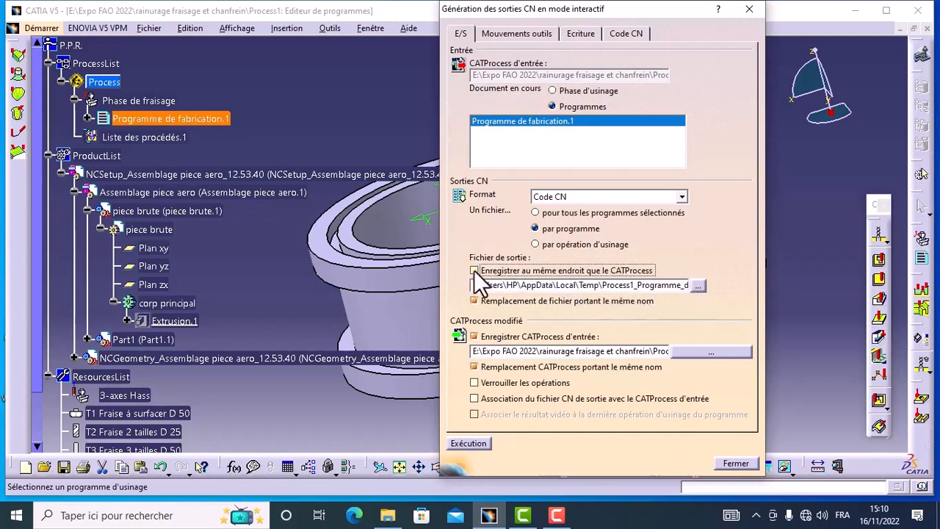
left_click(697, 286)
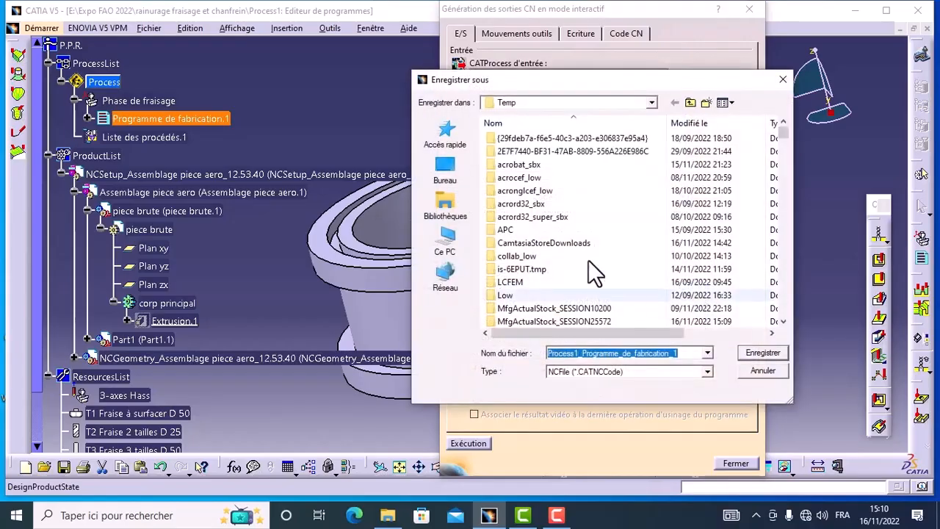
left_click(449, 172)
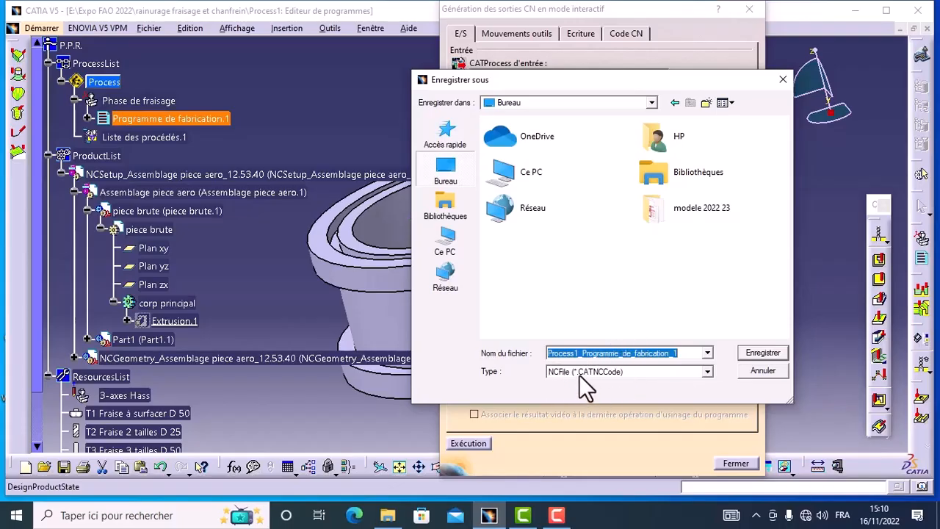
left_click(757, 353)
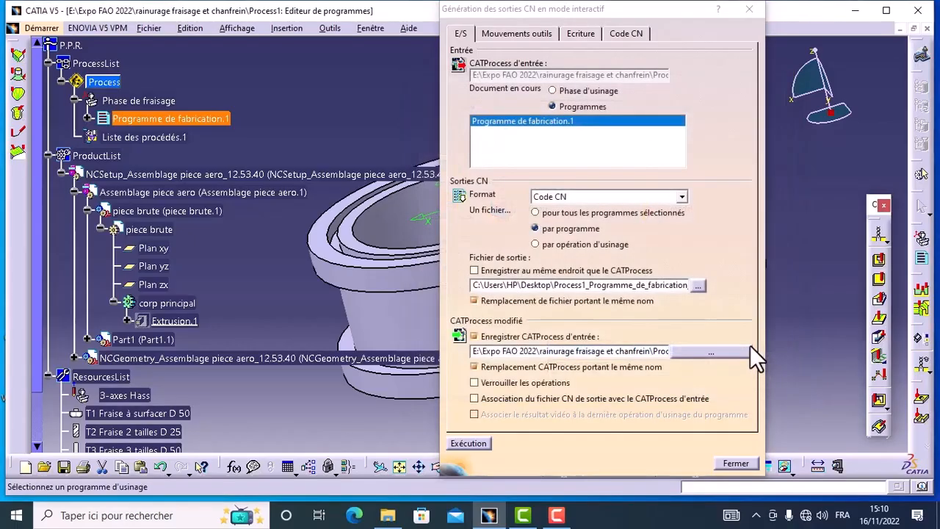
Generate the NC code with program number 10, replacing the existing Process1.CATProcess, and close the NC output generation.
left_click(463, 444)
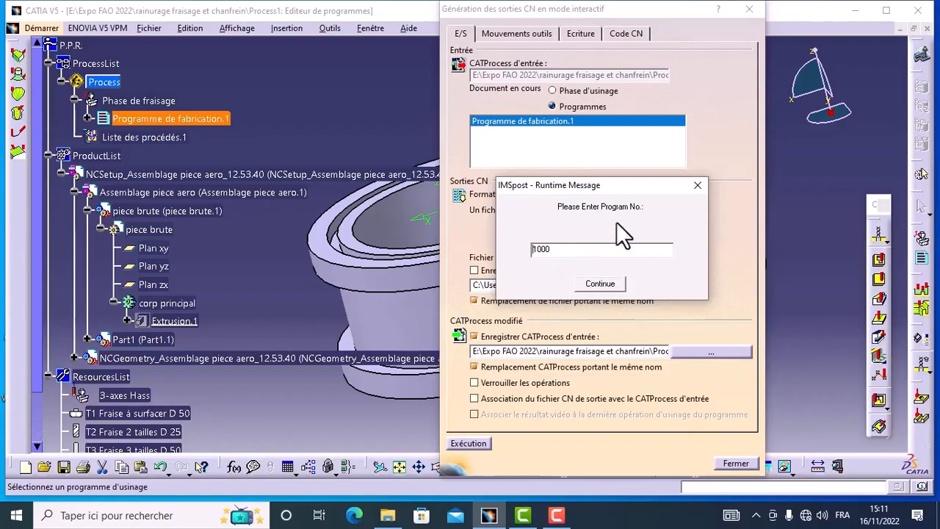
left_click(558, 248)
key("BackSpace")
left_click(600, 282)
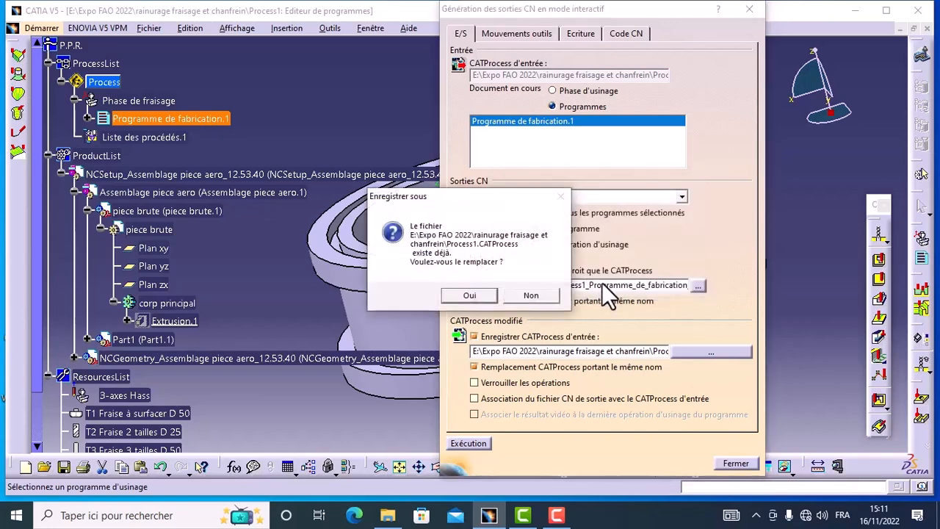
left_click(470, 297)
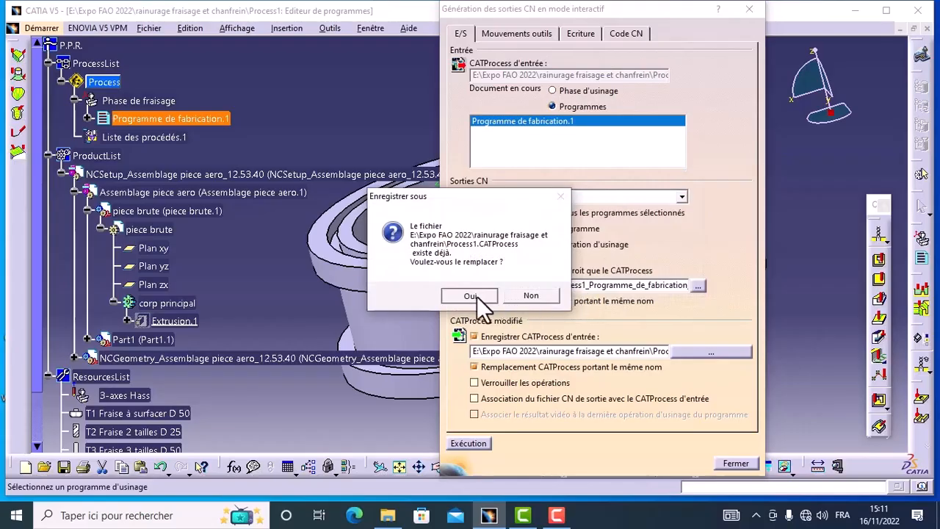
left_click(473, 286)
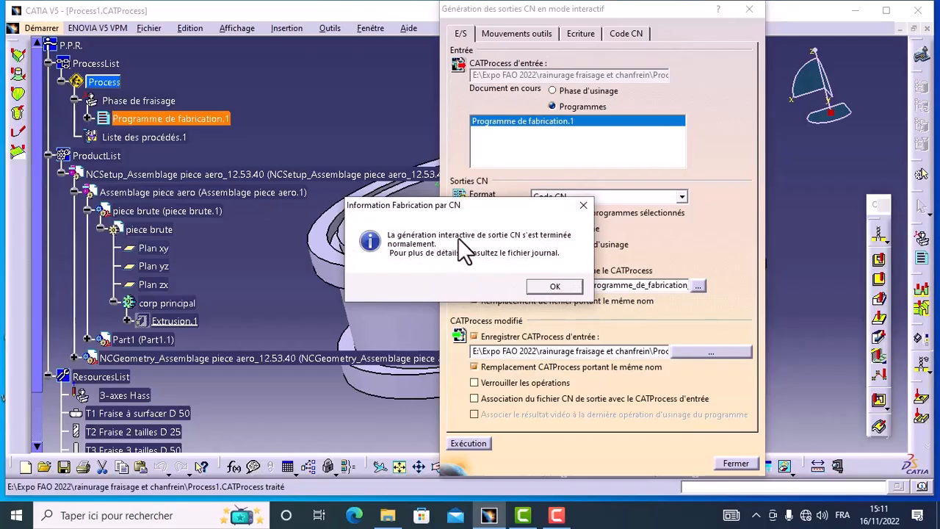
left_click(555, 288)
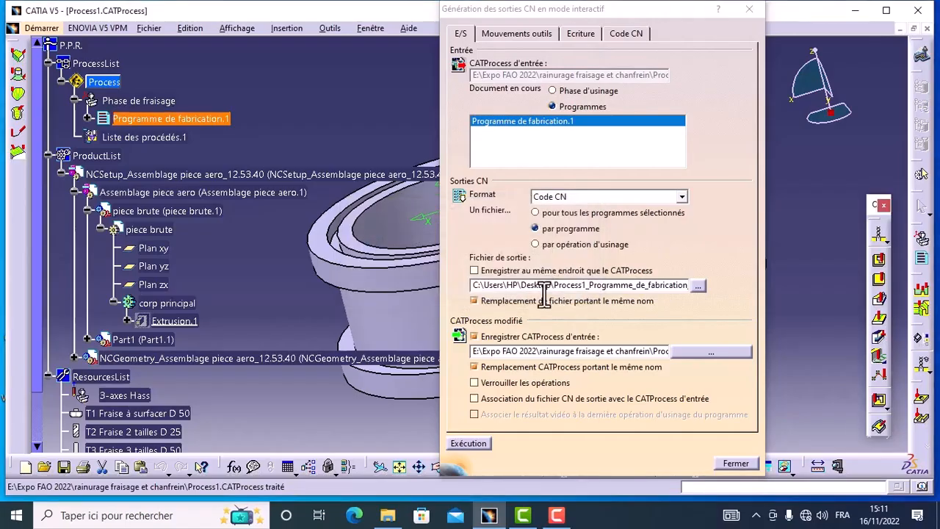
left_click(731, 463)
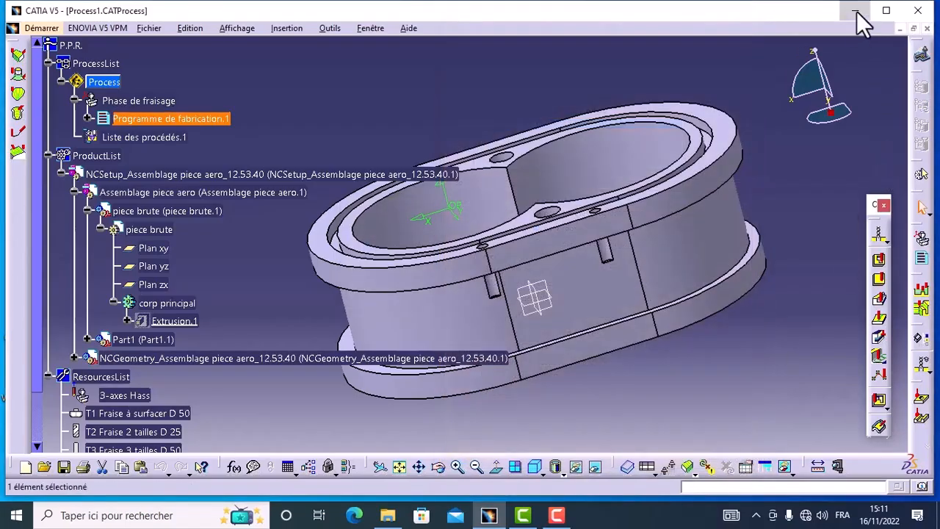
Open the generated Process1_Programme_de_fabrication_1 file from the desktop in Notepad and review its G-code through to the T6 drilling block.
left_click(856, 11)
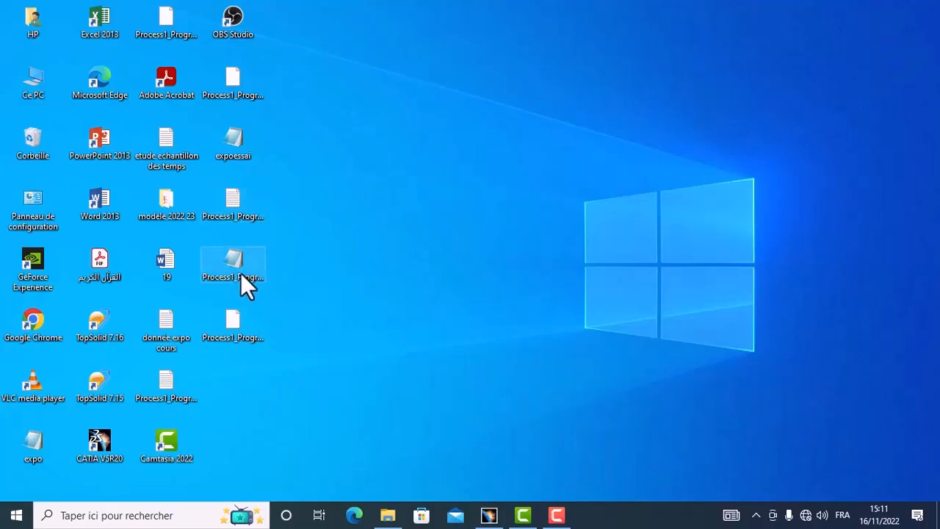
mouse_move(241, 273)
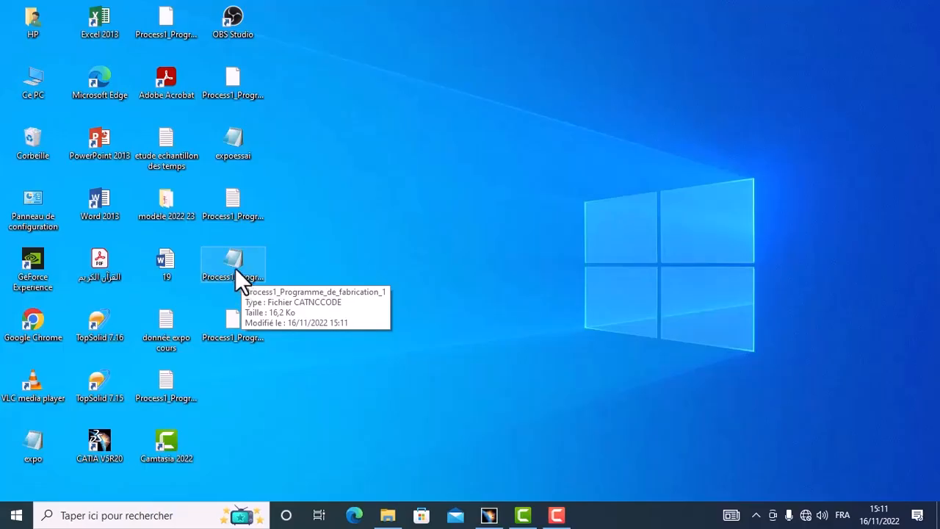
double_click(235, 268)
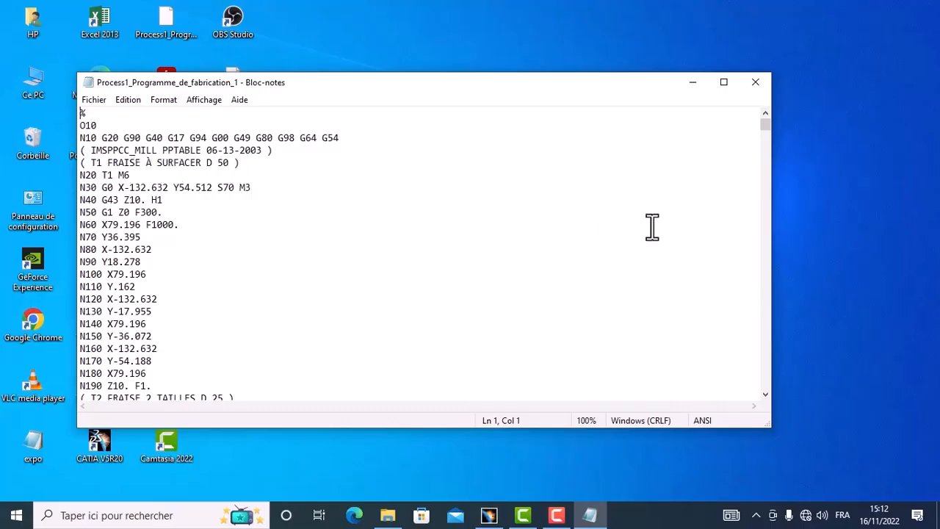
left_click_drag(764, 125, 769, 135)
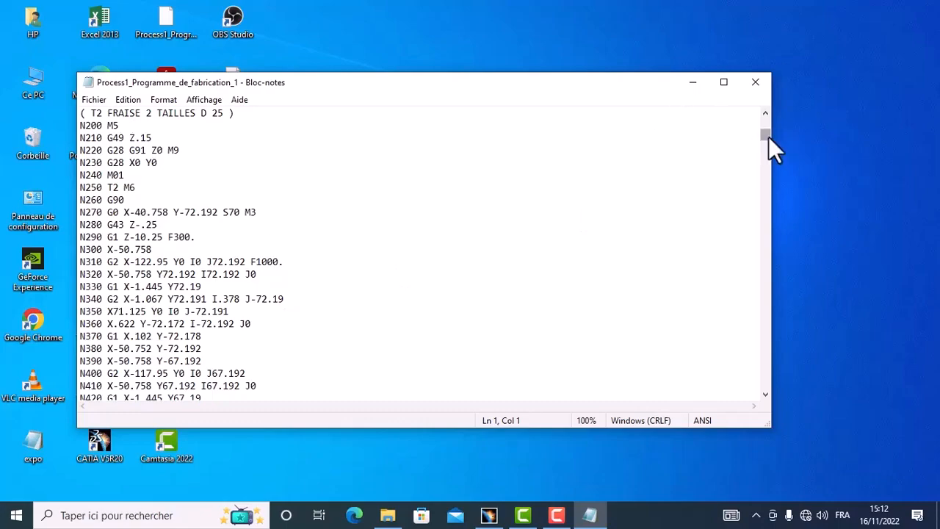
left_click_drag(768, 136, 779, 388)
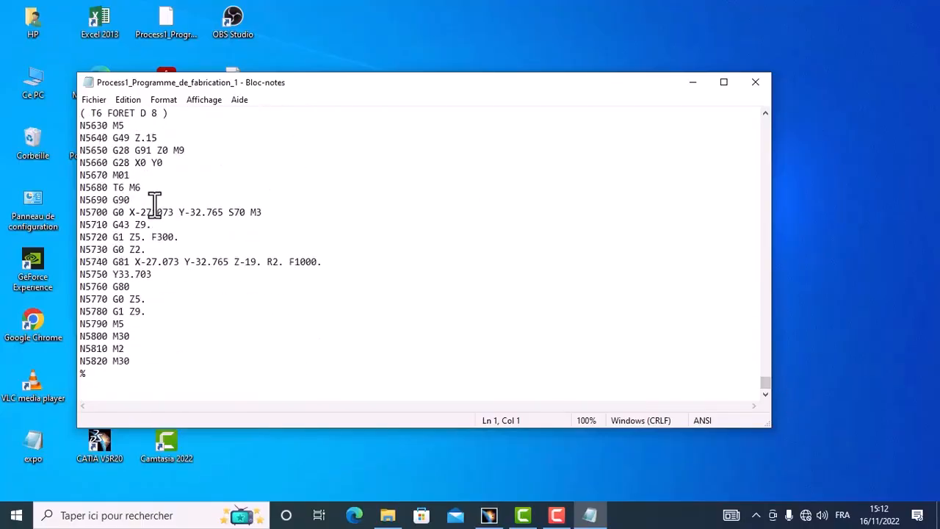